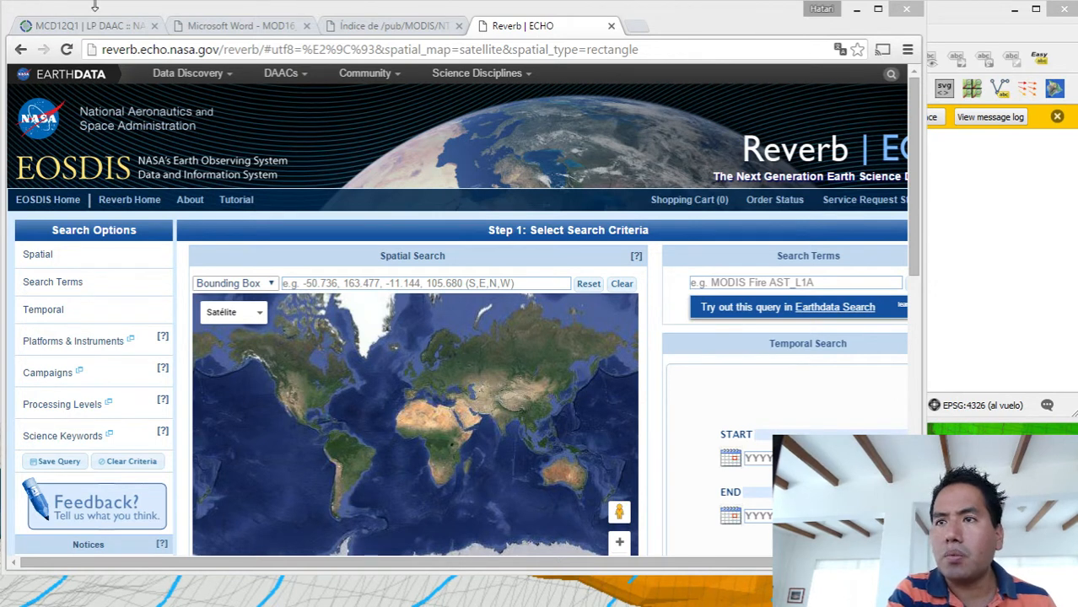
- Review the MCD12Q1 land cover page, the MOD16 evapotranspiration description and the Reverb search page in an enlarged browser window
{"action": "left_click", "coordinate": [240, 27]}
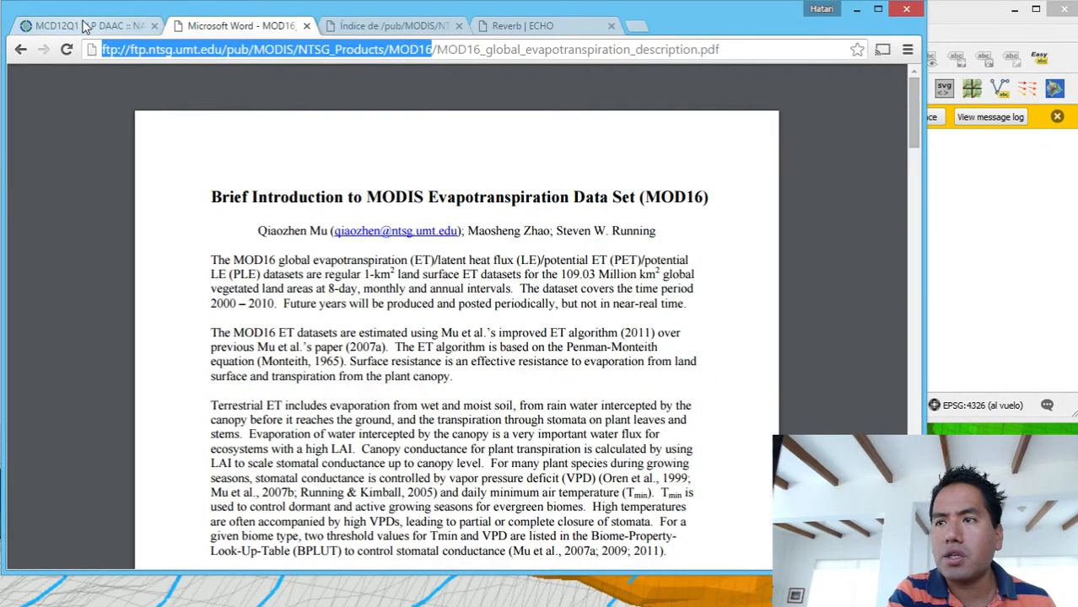
{"action": "left_click", "coordinate": [85, 25]}
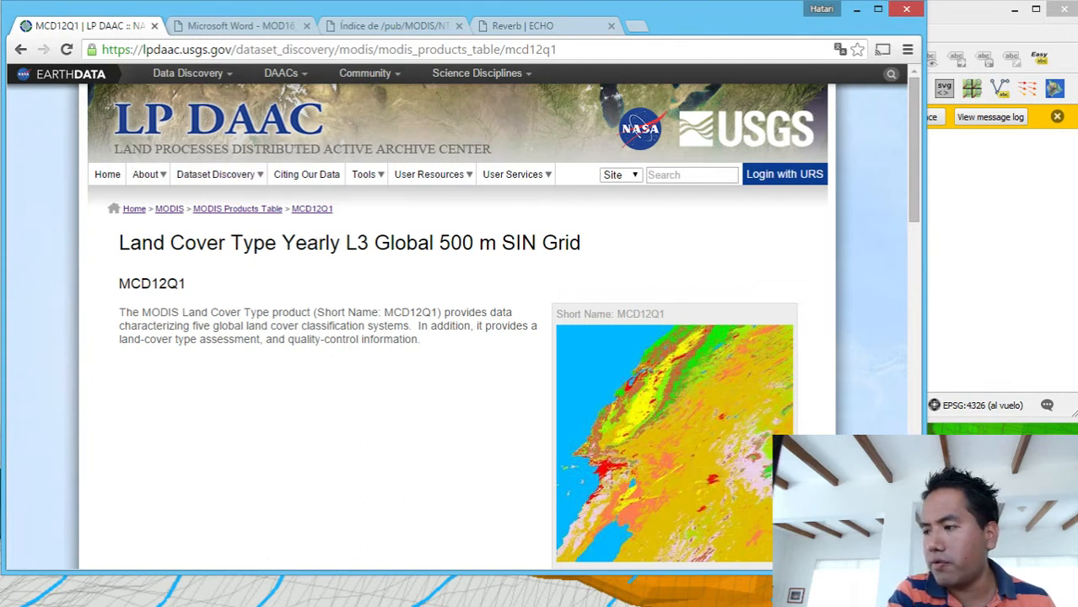
{"action": "left_click_drag", "start_coordinate": [925, 574], "coordinate": [1069, 602]}
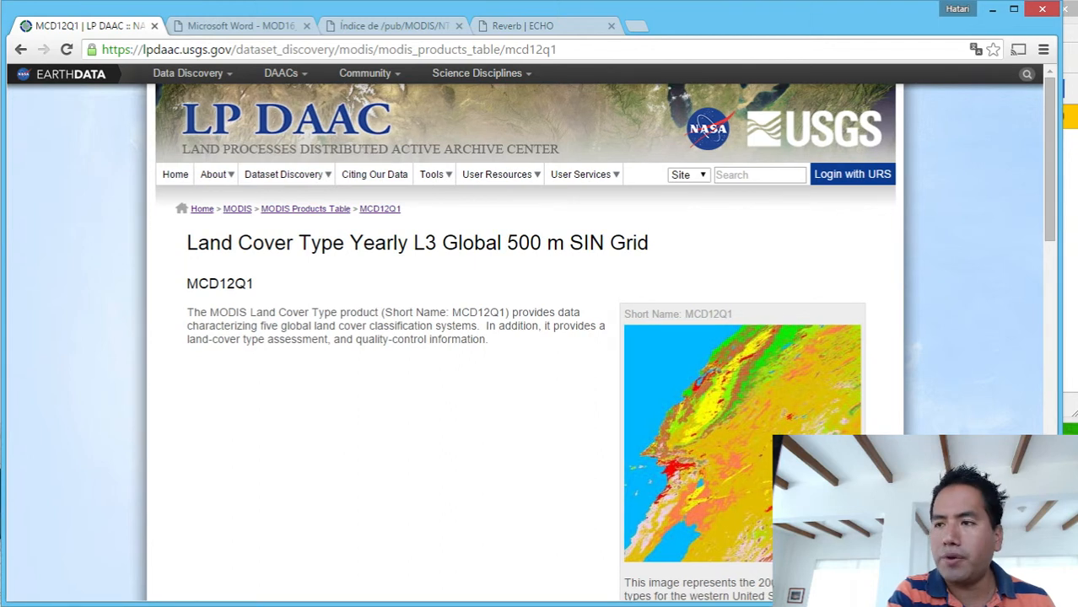
{"action": "left_click", "coordinate": [249, 28]}
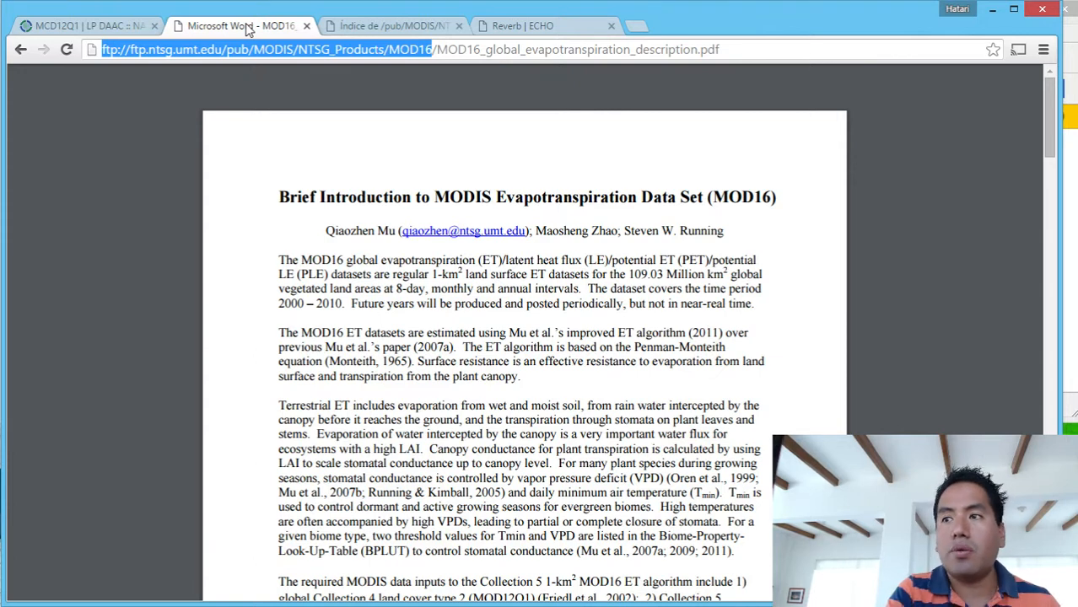
{"action": "left_click", "coordinate": [530, 27]}
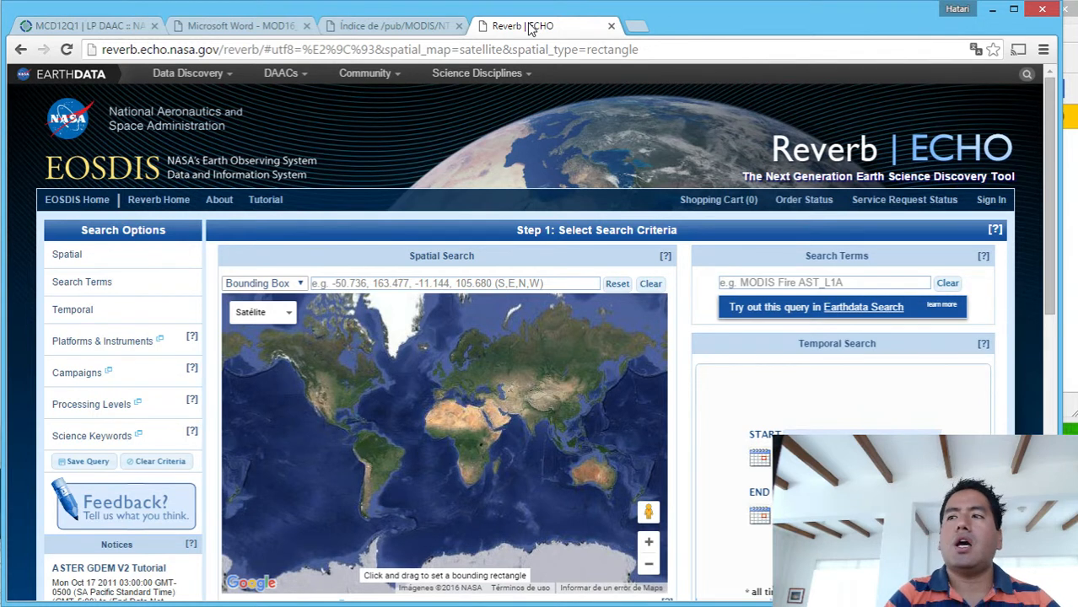
- Browse the MOD16 FTP directory into MOD16A3.105_MERRAGMAO and examine the HDF tile list in the Y2013 folder
{"action": "left_click", "coordinate": [439, 27]}
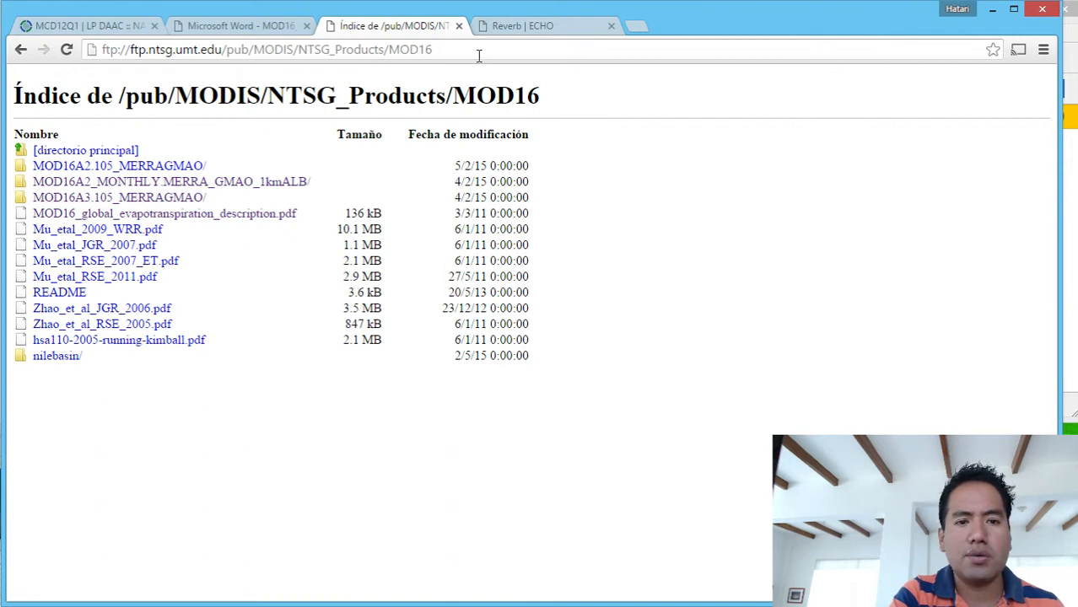
{"action": "left_click_drag", "start_coordinate": [478, 54], "coordinate": [84, 68]}
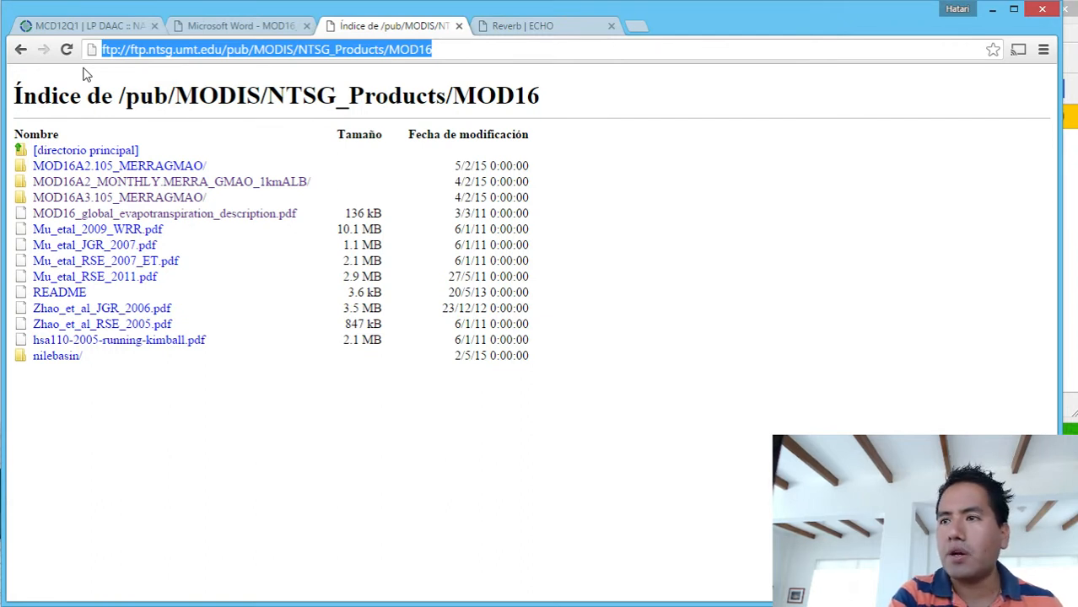
{"action": "left_click", "coordinate": [105, 199]}
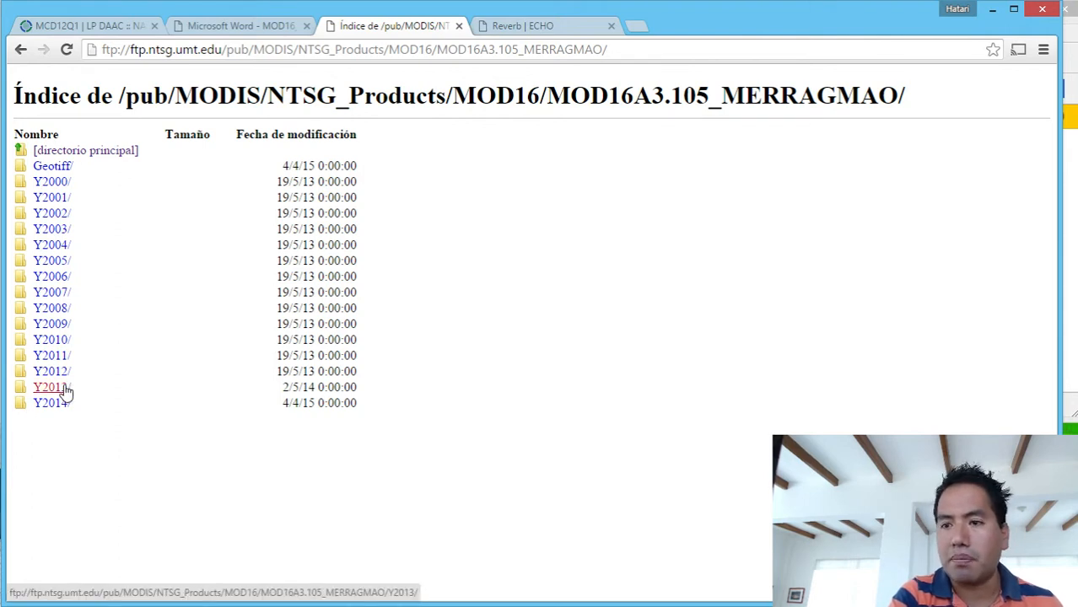
{"action": "left_click", "coordinate": [67, 391]}
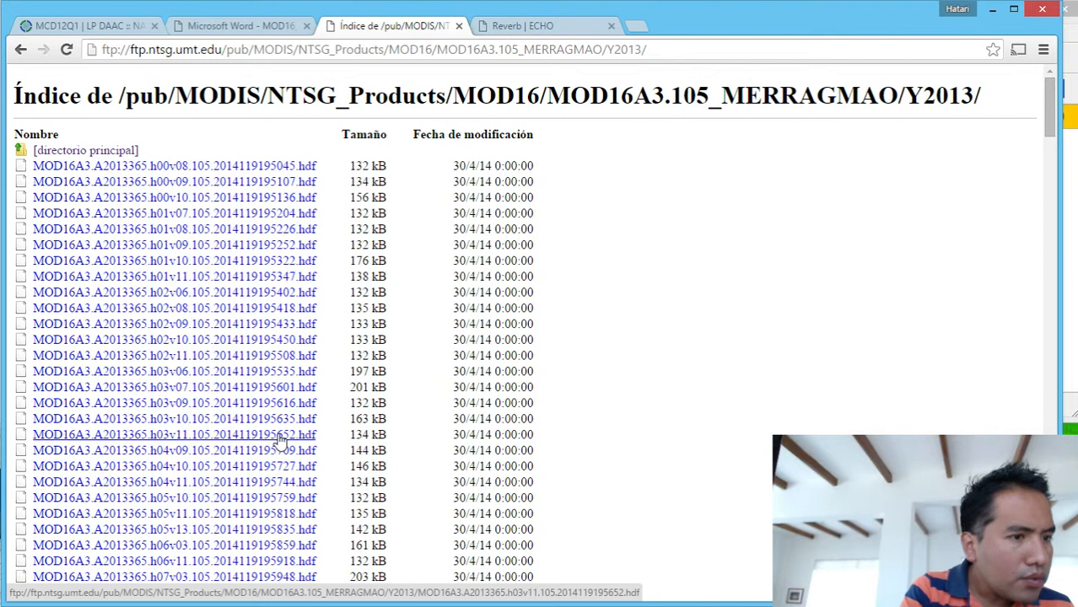
{"action": "left_click", "coordinate": [42, 605]}
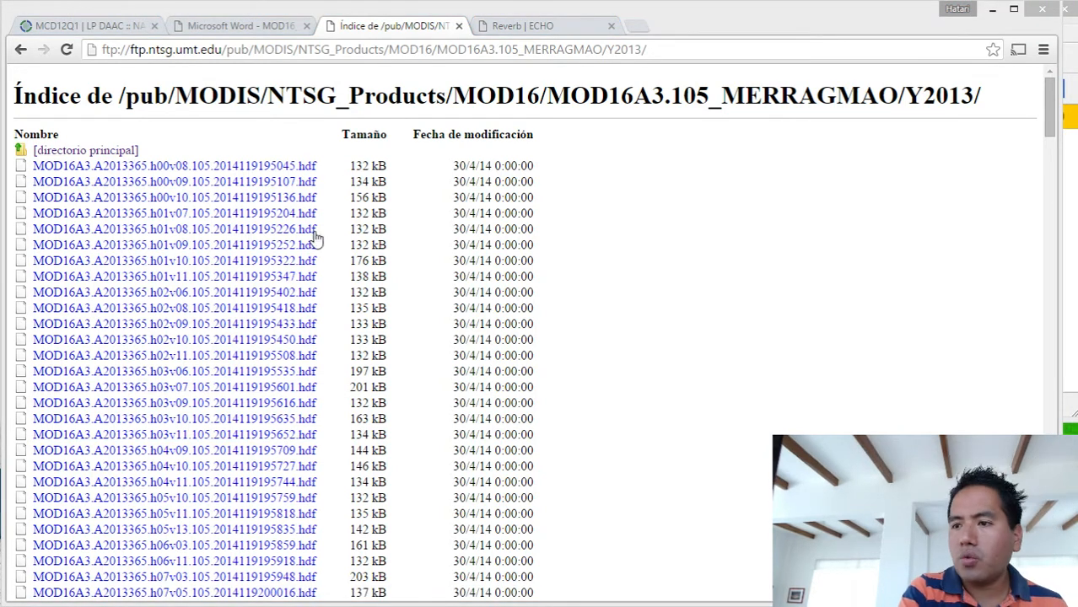
{"action": "left_click", "coordinate": [647, 406]}
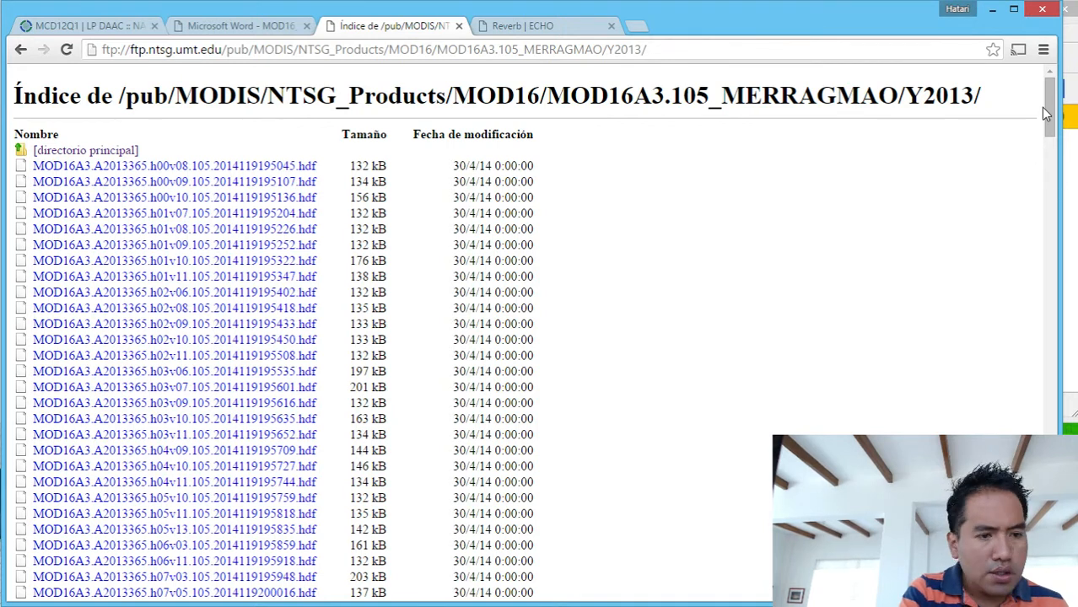
{"action": "scroll", "coordinate": [776, 190], "scroll_direction": "down", "scroll_amount": 7}
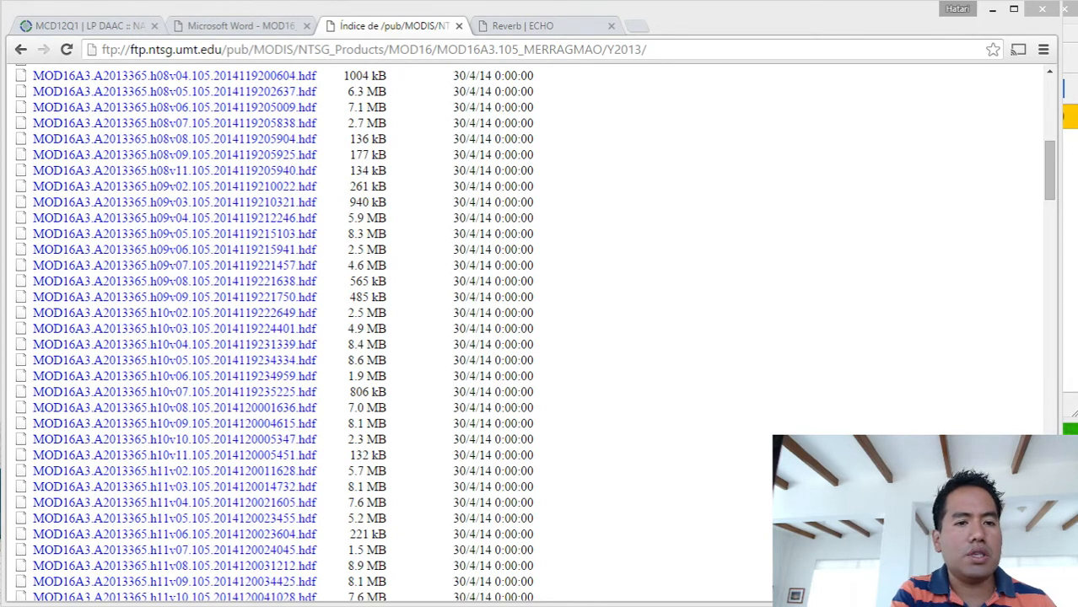
- Inspect the contents of the Rasters and Shapes subfolders of 9_WaterDemand_Forested_Deforested_Areas in File Explorer
{"action": "left_click_drag", "start_coordinate": [0, 18], "coordinate": [798, 88]}
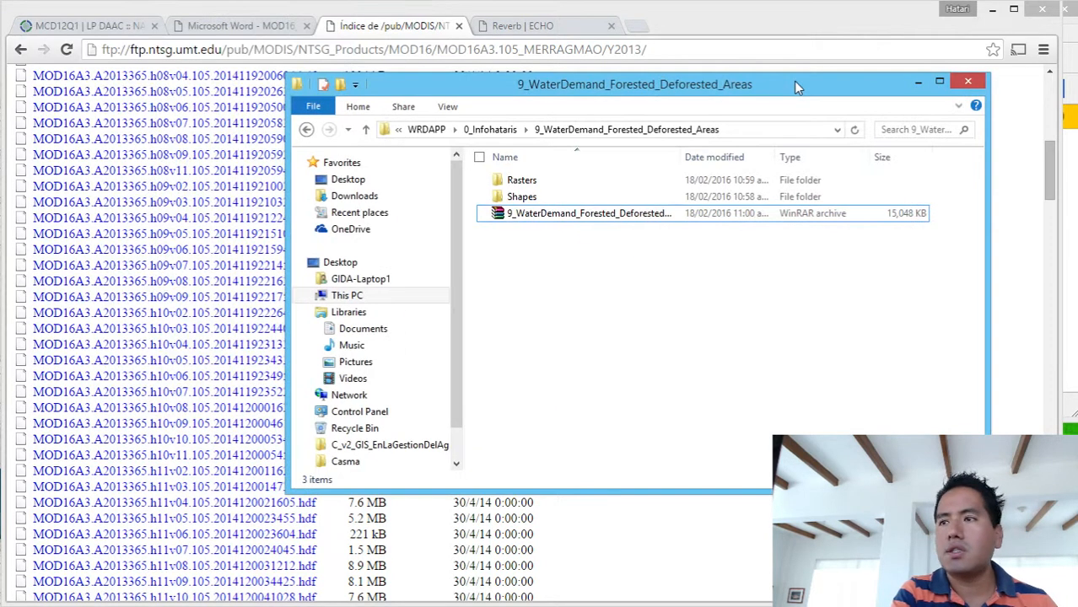
{"action": "double_click", "coordinate": [547, 180]}
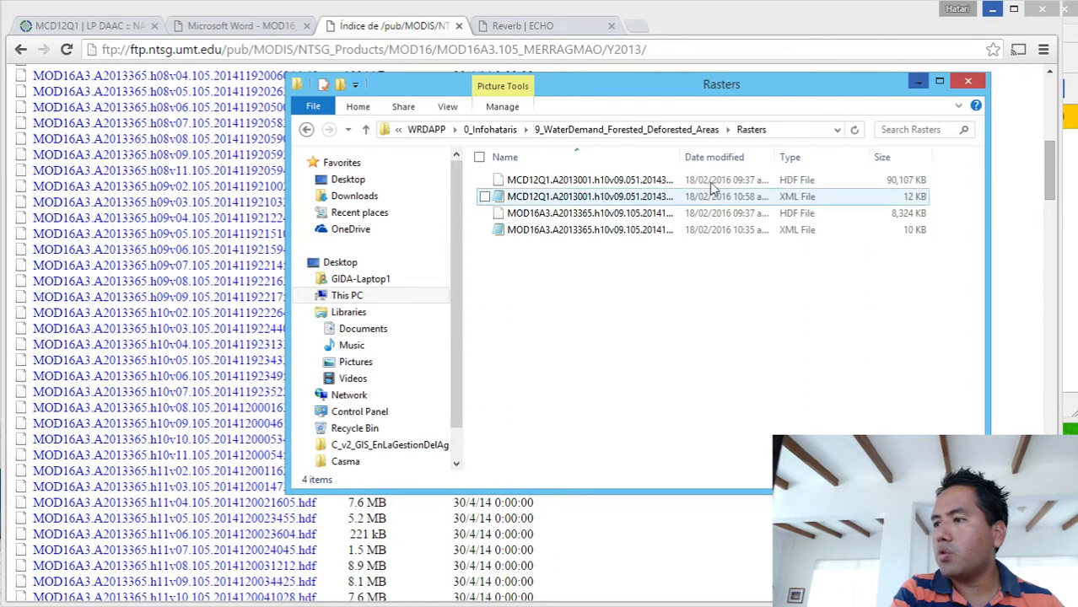
{"action": "left_click", "coordinate": [625, 129]}
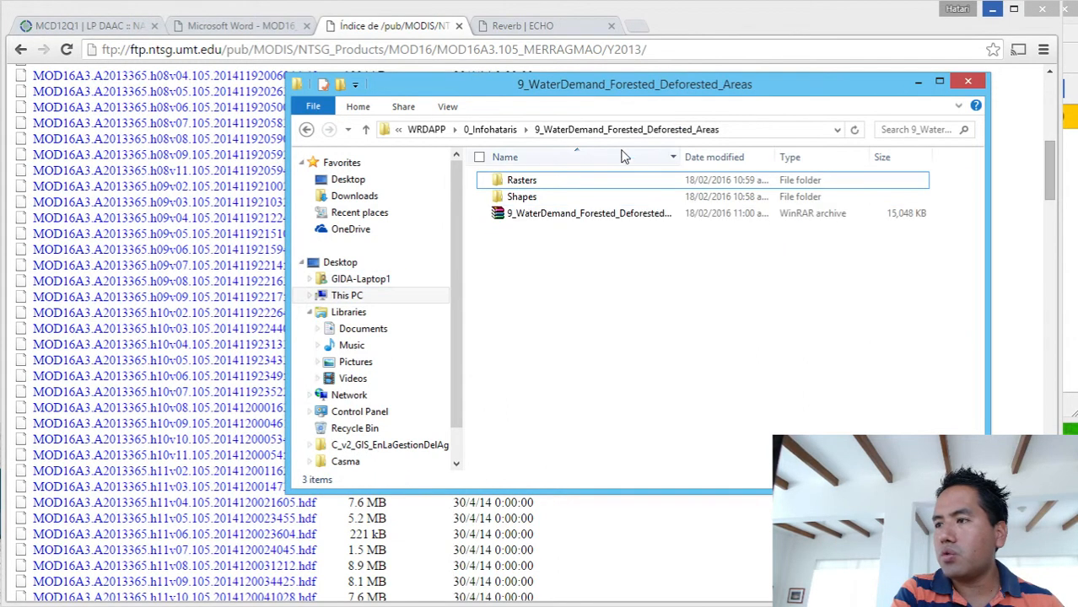
{"action": "left_click", "coordinate": [599, 197]}
{"action": "double_click", "coordinate": [600, 197]}
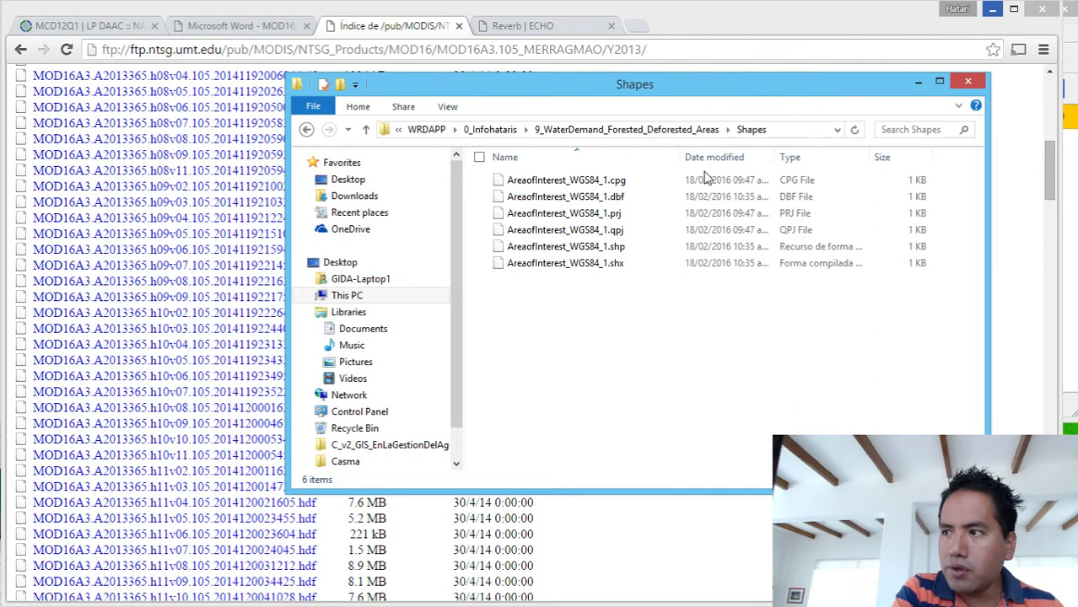
{"action": "left_click", "coordinate": [917, 81]}
- Switch to QGIS and extend its window to the full height of the screen
{"action": "left_click", "coordinate": [991, 10]}
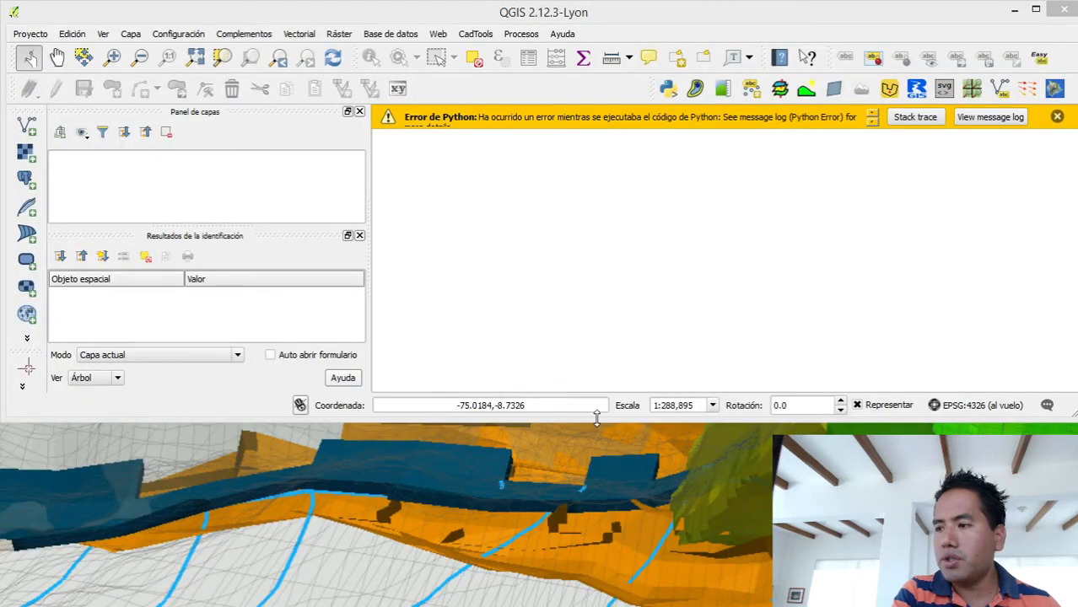
{"action": "left_click_drag", "start_coordinate": [596, 419], "coordinate": [570, 525]}
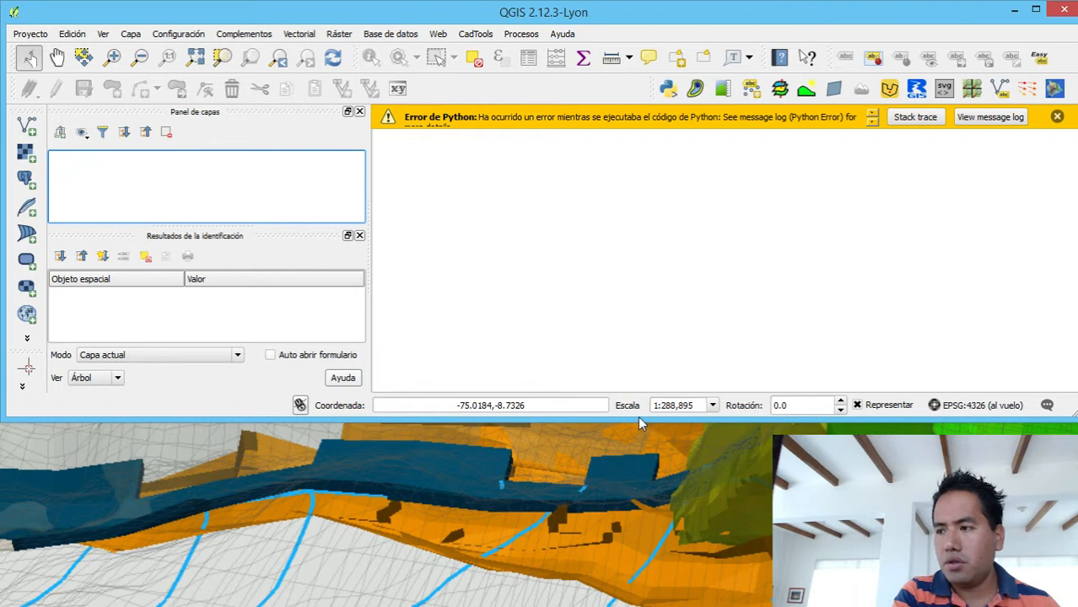
{"action": "left_click_drag", "start_coordinate": [638, 419], "coordinate": [650, 606]}
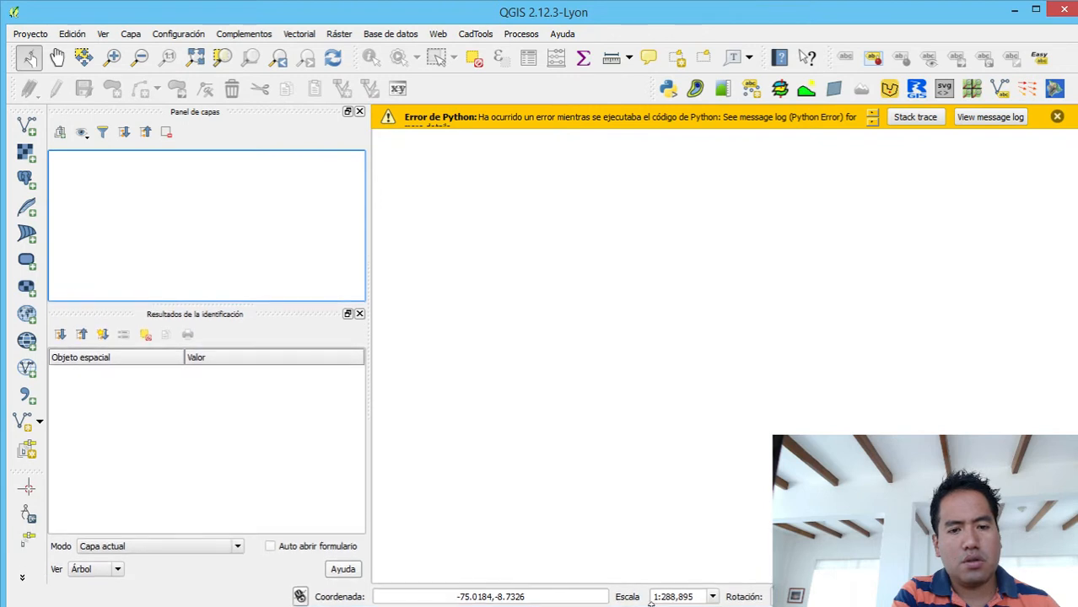
- Open the MCD12Q1 and MOD16A3 HDF files from the Rasters folder as raster sources and select the Land_Cover_Type_3 sublayer
{"action": "left_click", "coordinate": [24, 151]}
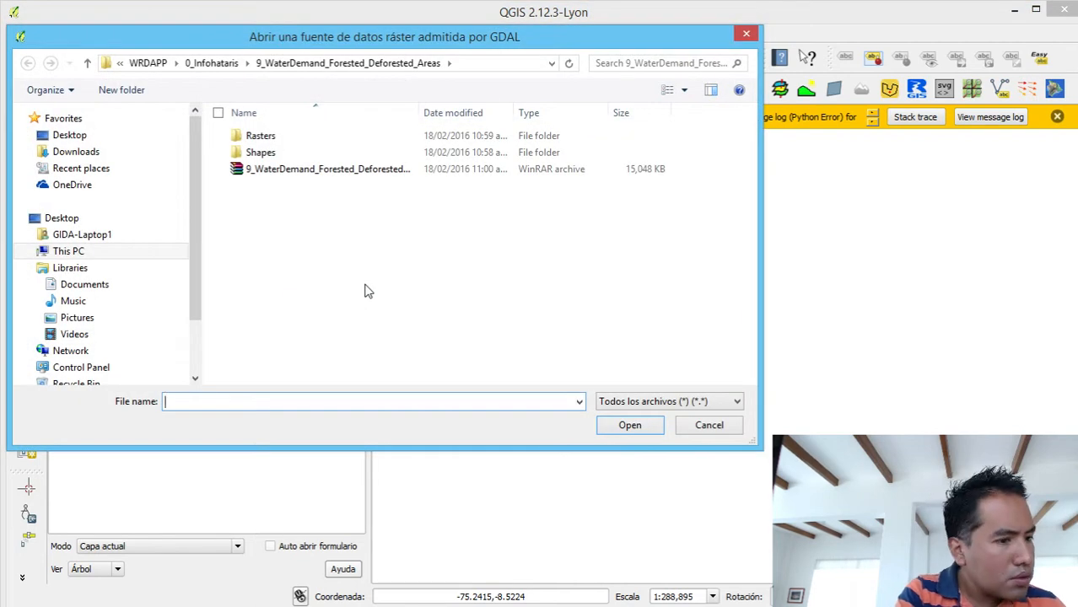
{"action": "left_click", "coordinate": [296, 135]}
{"action": "double_click", "coordinate": [296, 135]}
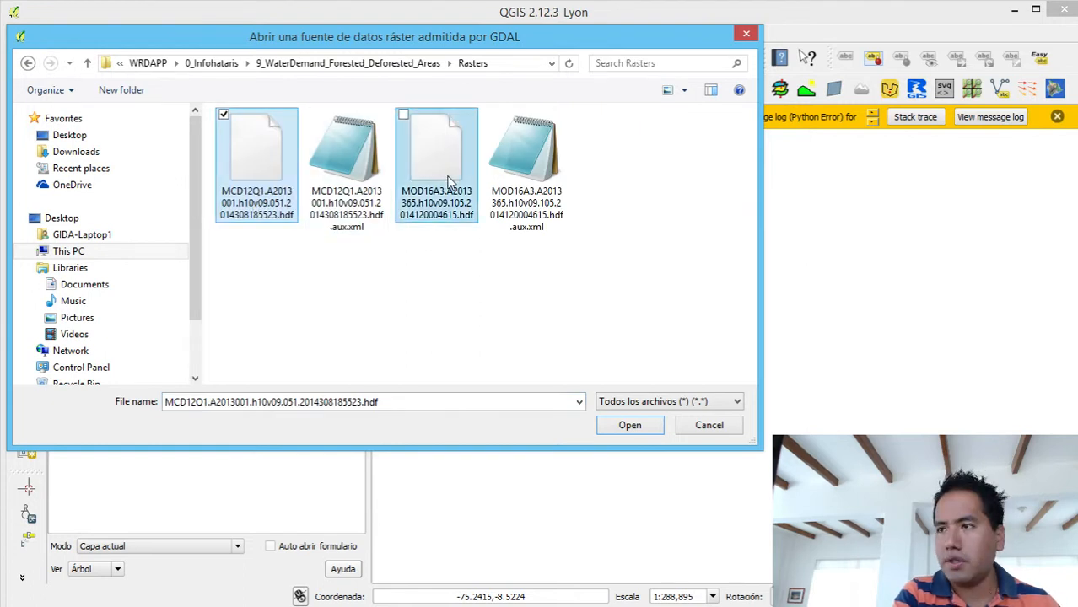
{"action": "left_click", "coordinate": [447, 183], "text": "ctrl"}
{"action": "left_click", "coordinate": [629, 431]}
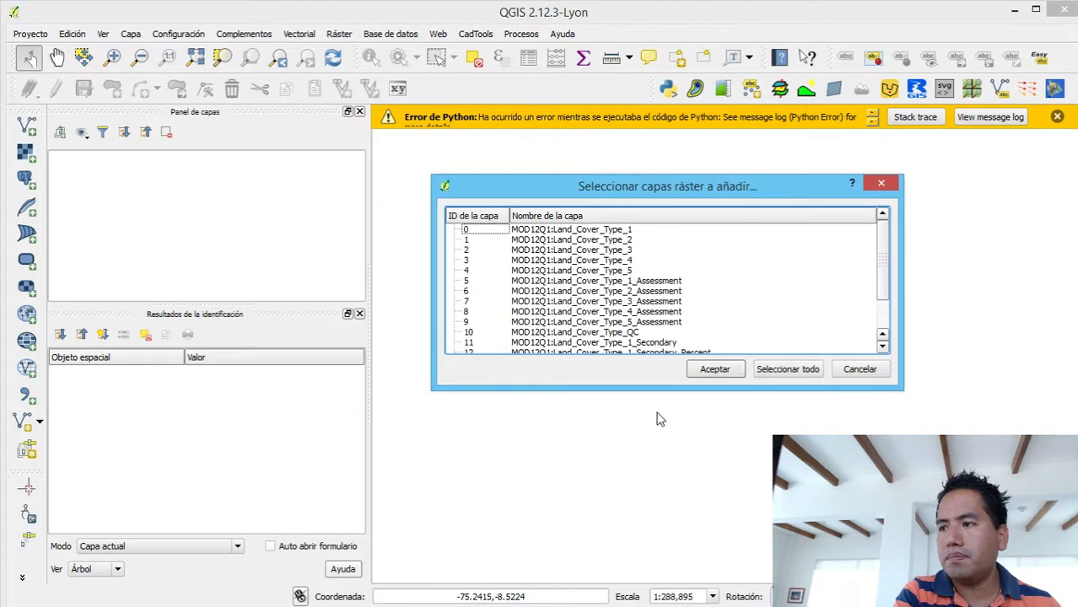
{"action": "left_click", "coordinate": [627, 233]}
{"action": "left_click", "coordinate": [626, 251]}
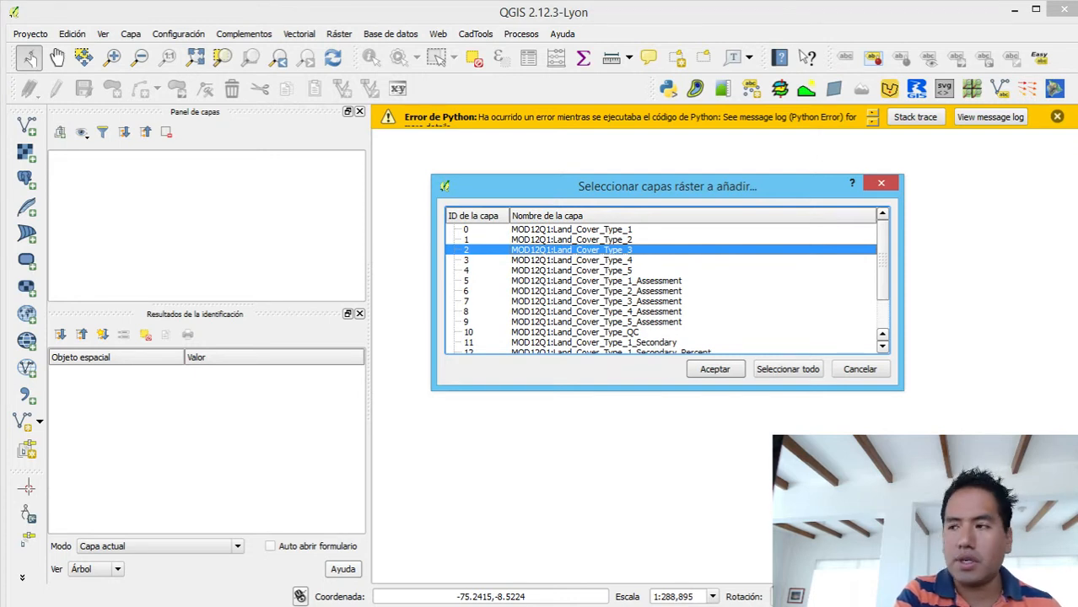
- Switch to the browser and examine the layer list and land cover type classes on the MCD12Q1 page
{"action": "key", "text": "alt+Tab"}
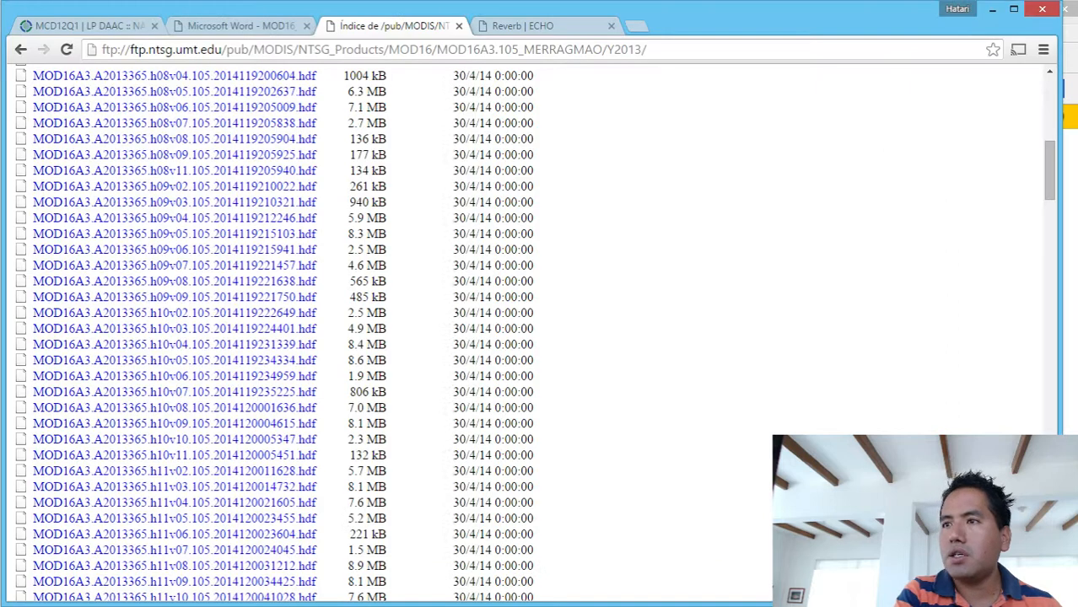
{"action": "left_click", "coordinate": [128, 30]}
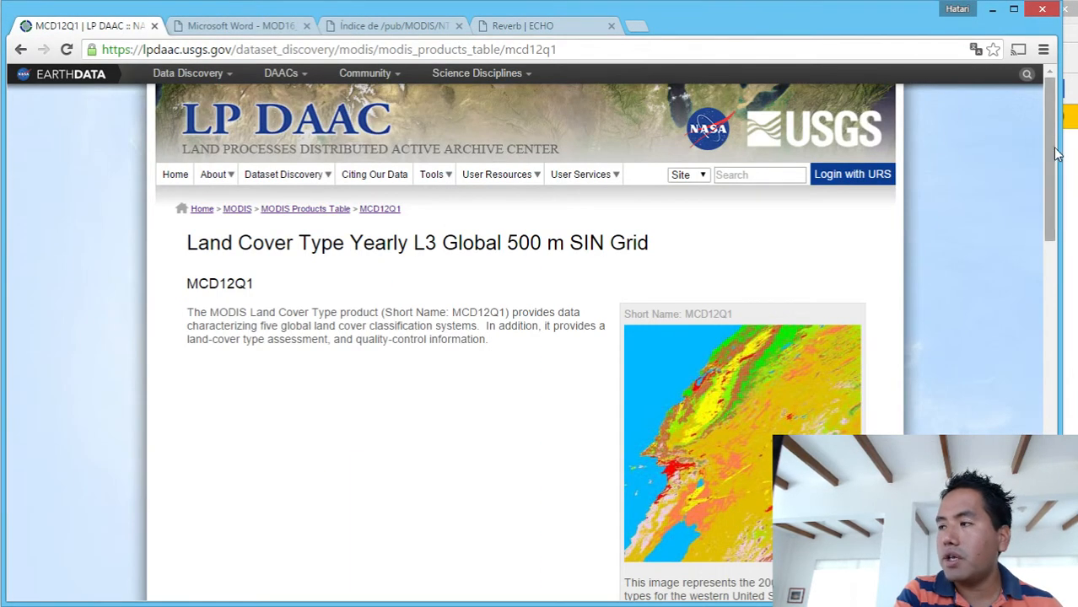
{"action": "left_click_drag", "start_coordinate": [1051, 156], "coordinate": [1051, 381]}
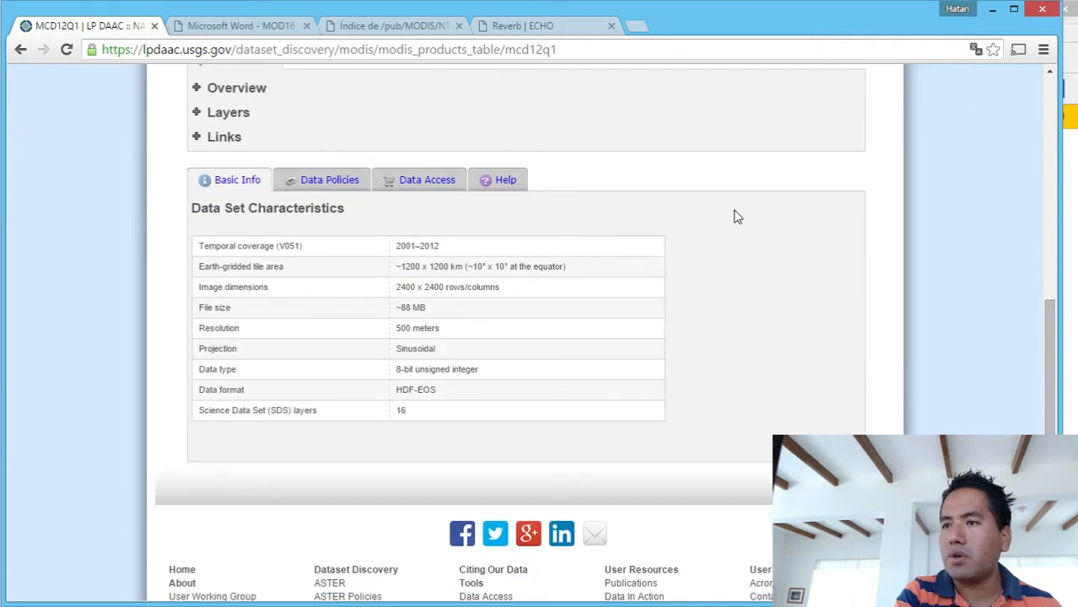
{"action": "left_click", "coordinate": [243, 112]}
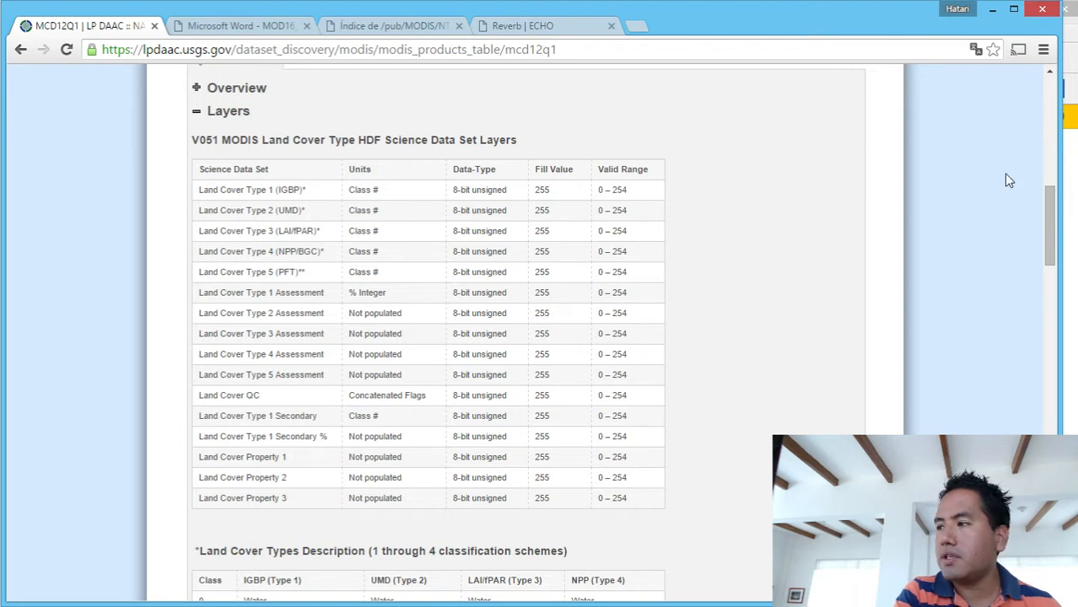
{"action": "left_click_drag", "start_coordinate": [1050, 221], "coordinate": [1059, 275]}
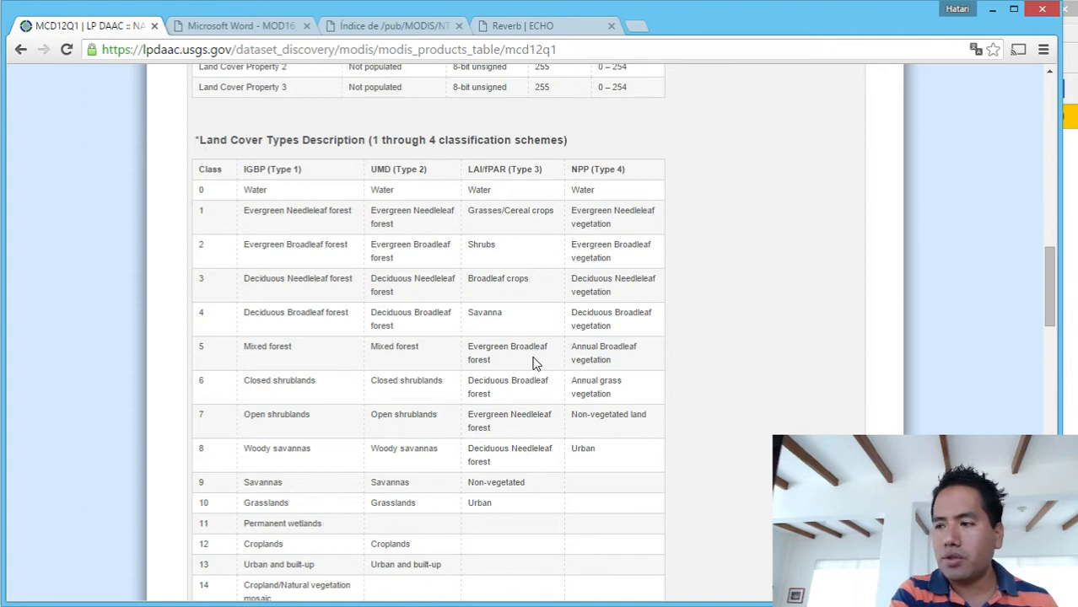
{"action": "left_click", "coordinate": [988, 9]}
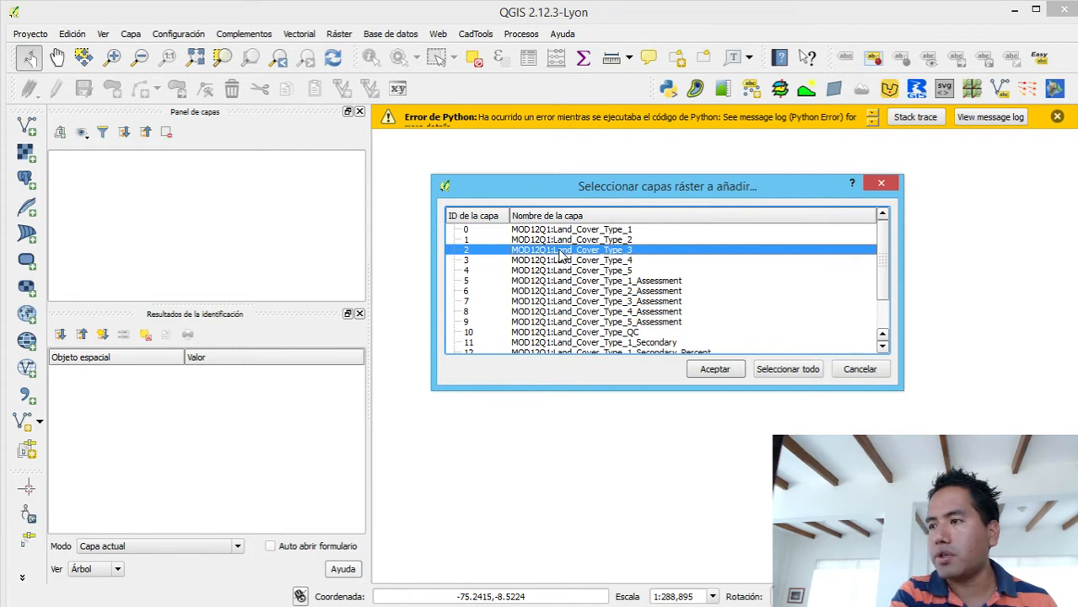
- Add the selected Land_Cover_Type_3 sublayer and the MOD_Grid_MOD16A3:ET_1km sublayer to the QGIS project
{"action": "left_click", "coordinate": [713, 369]}
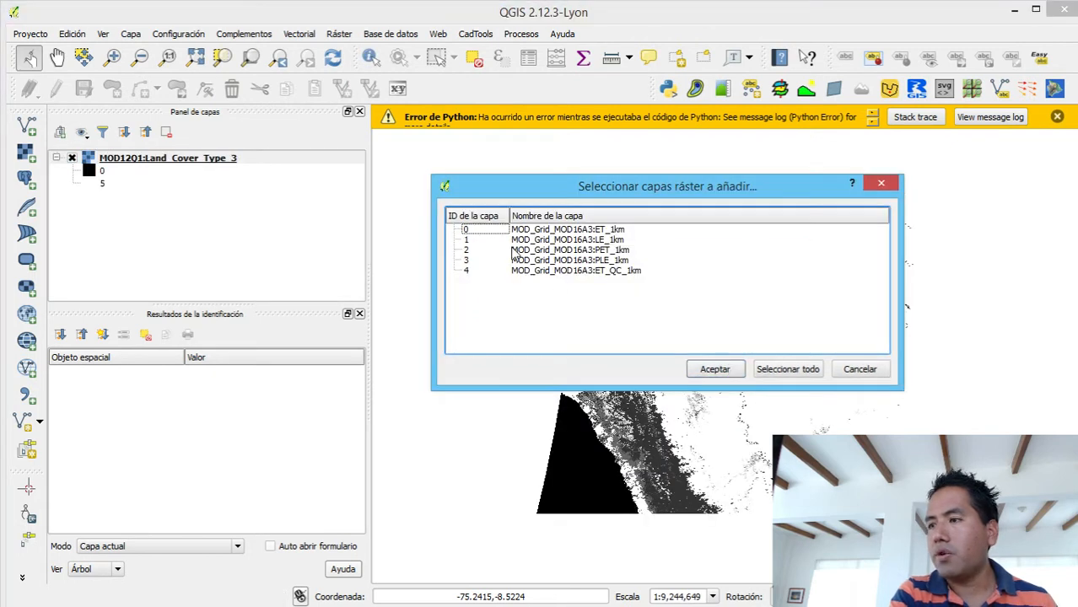
{"action": "left_click", "coordinate": [562, 235]}
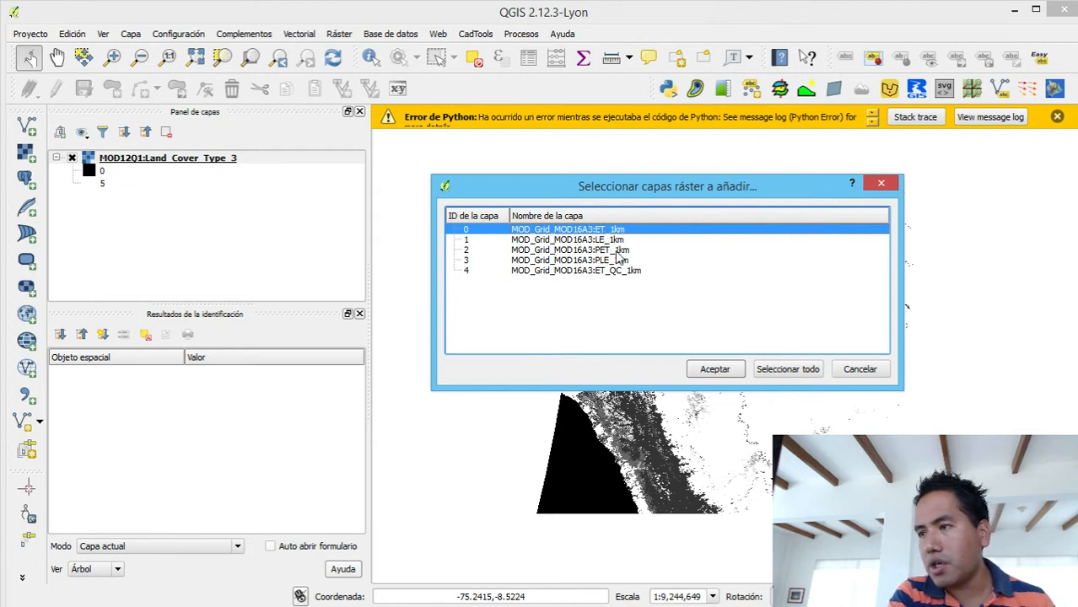
{"action": "left_click", "coordinate": [716, 370]}
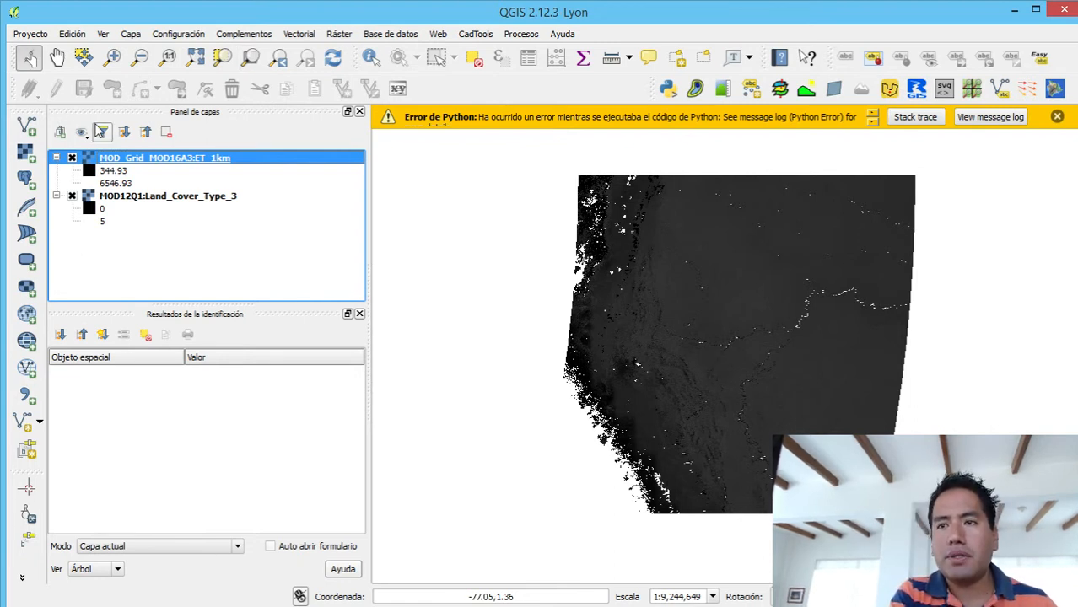
- Add the AreaofInterest_WGS84_1.shp file from the Shapes folder to the project as a vector layer
{"action": "left_click", "coordinate": [28, 125]}
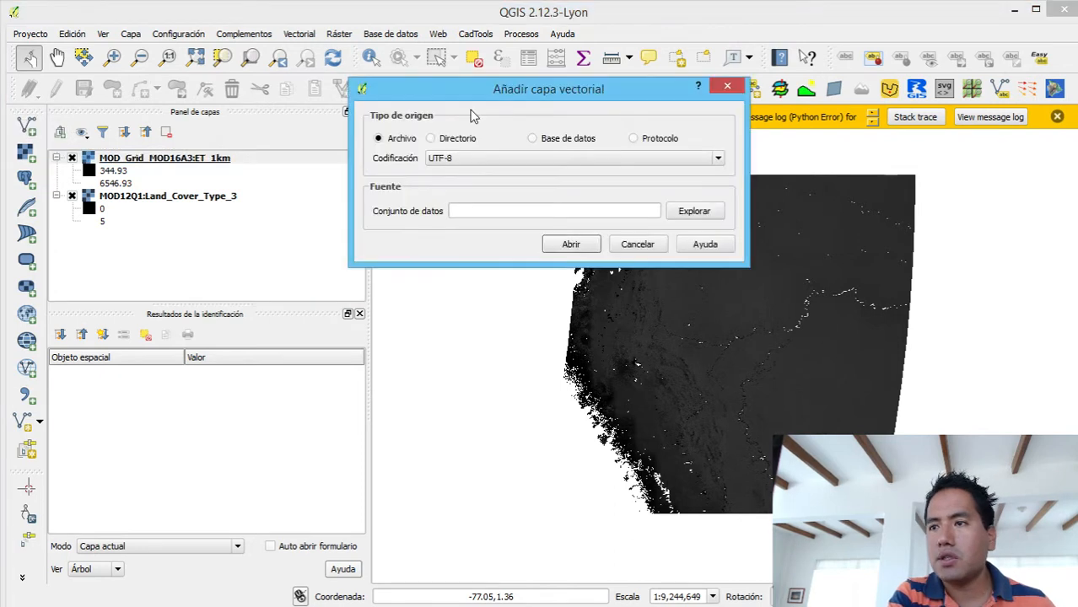
{"action": "left_click", "coordinate": [696, 212]}
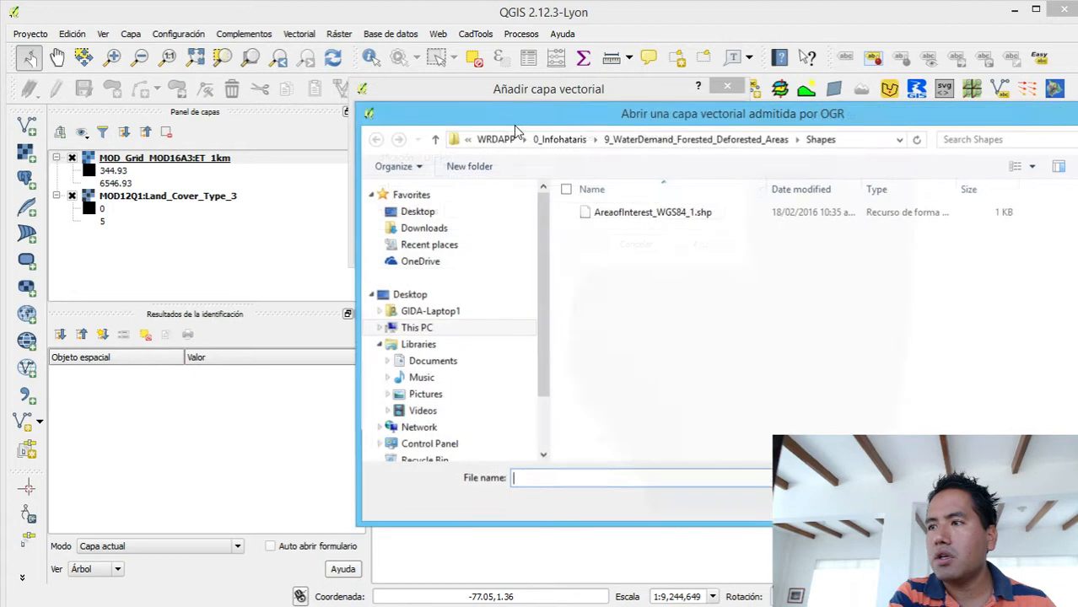
{"action": "left_click", "coordinate": [724, 142]}
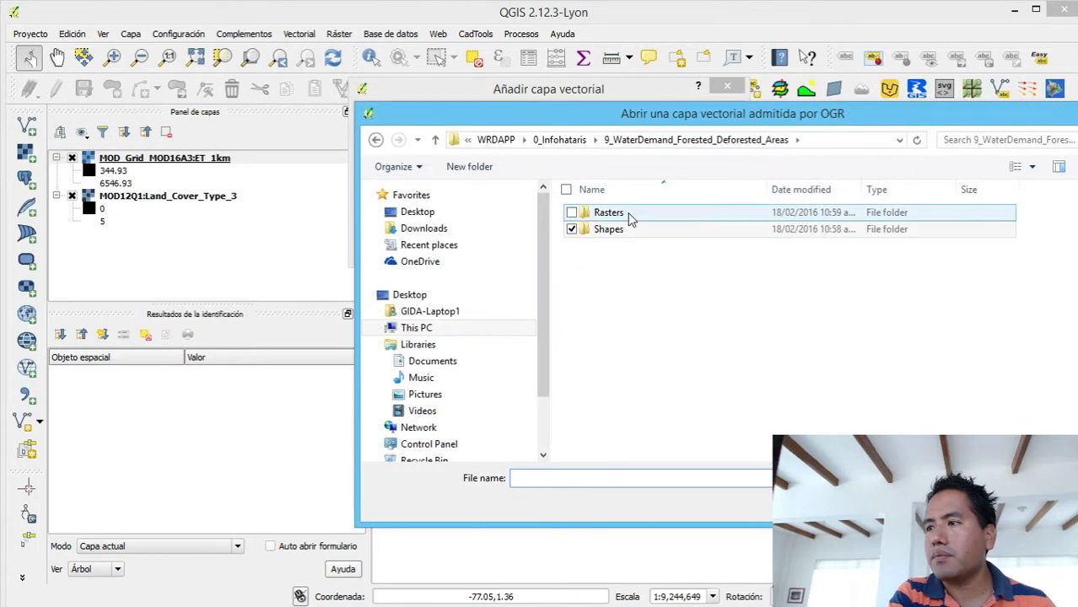
{"action": "left_click", "coordinate": [630, 216]}
{"action": "double_click", "coordinate": [625, 230]}
{"action": "double_click", "coordinate": [639, 213]}
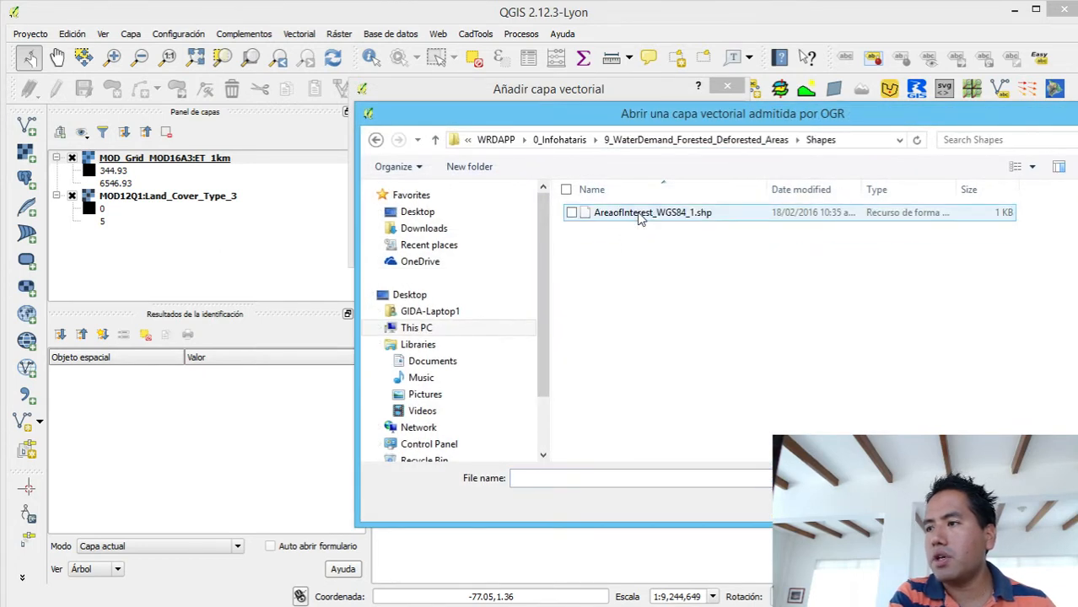
{"action": "left_click", "coordinate": [580, 244]}
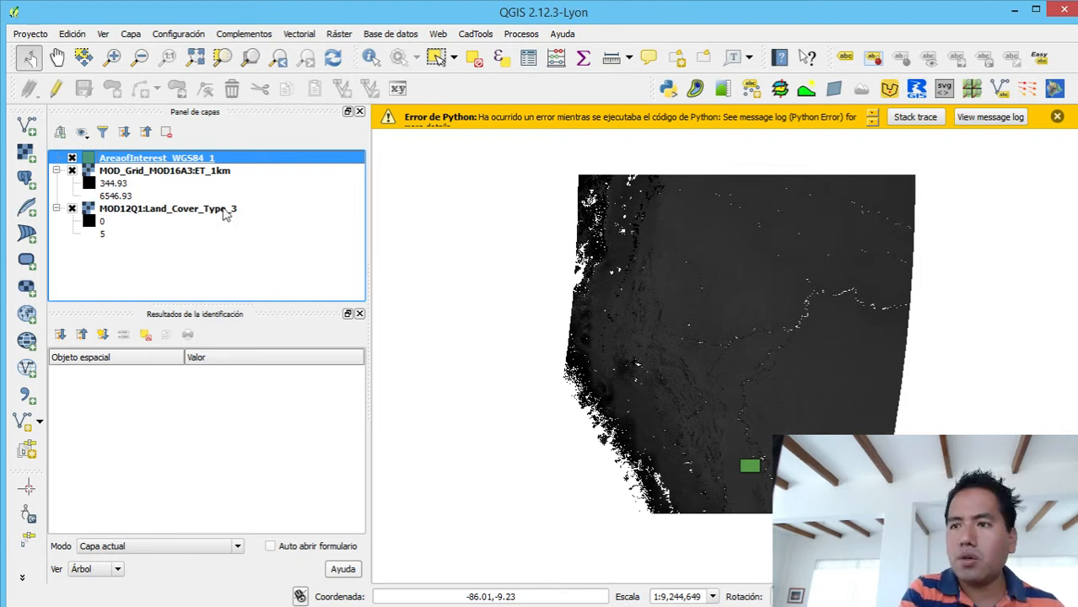
- Export the MOD_Grid_MOD16A3:ET_1km layer as GeoTIFF ET_WGS84 in the Rasters folder, using EPSG:4326 and the layer resolution
{"action": "left_click", "coordinate": [210, 173]}
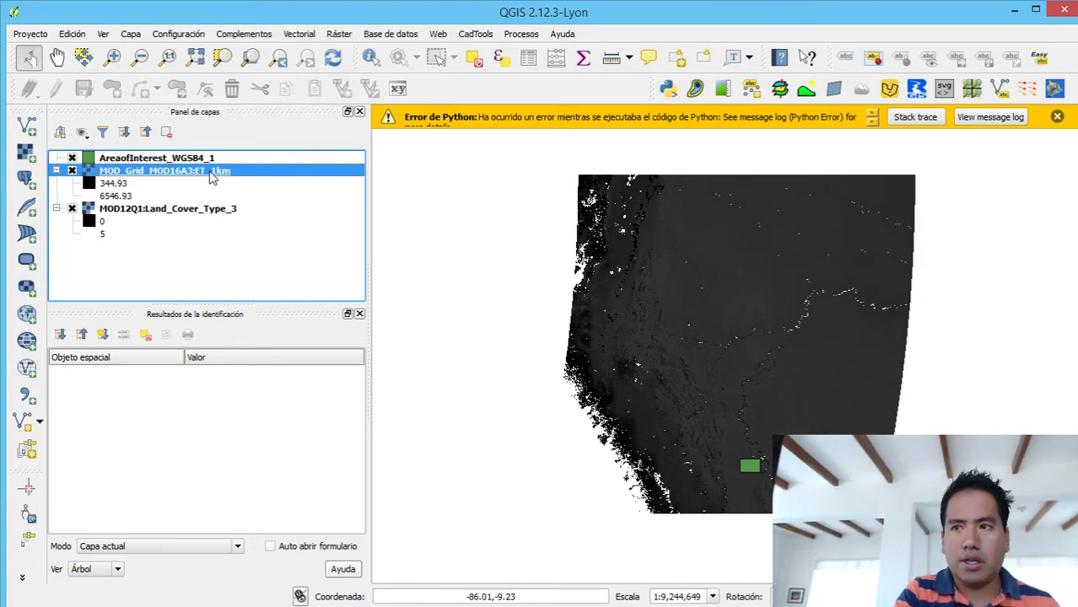
{"action": "right_click", "coordinate": [211, 176]}
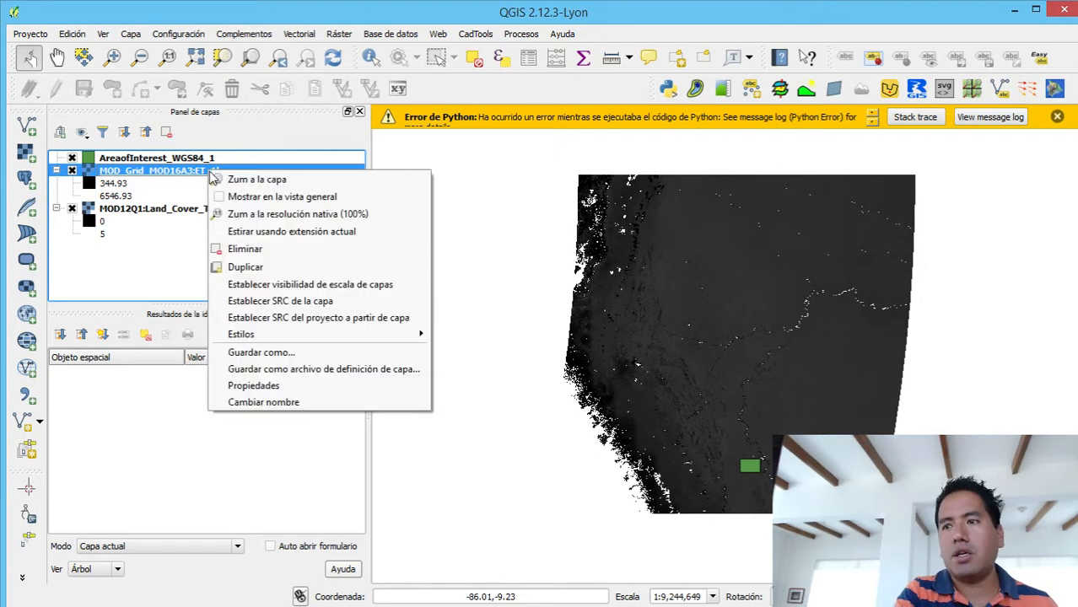
{"action": "left_click", "coordinate": [257, 351]}
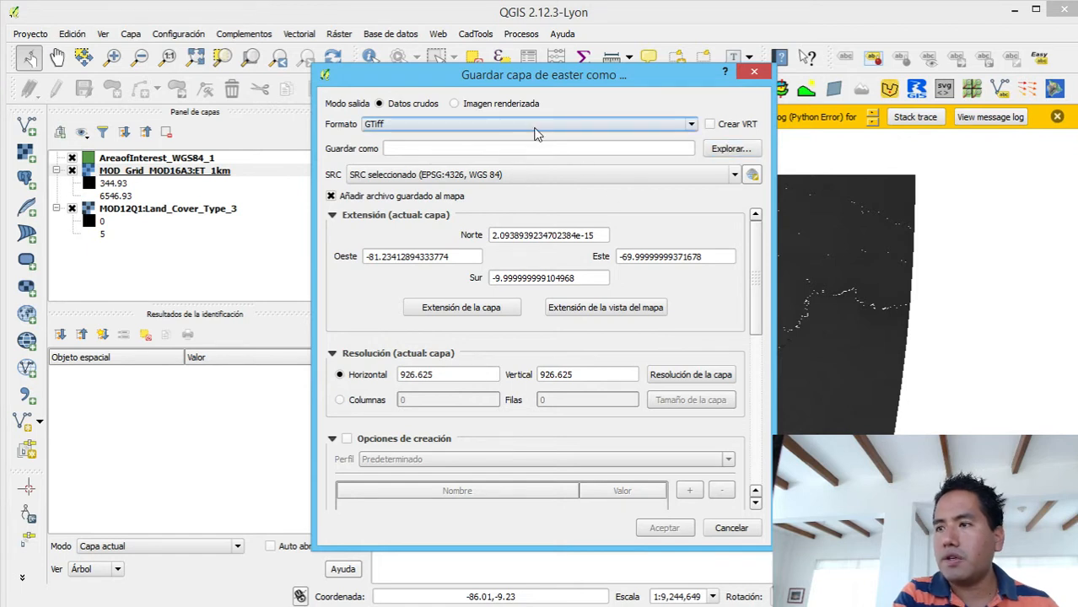
{"action": "left_click", "coordinate": [723, 149]}
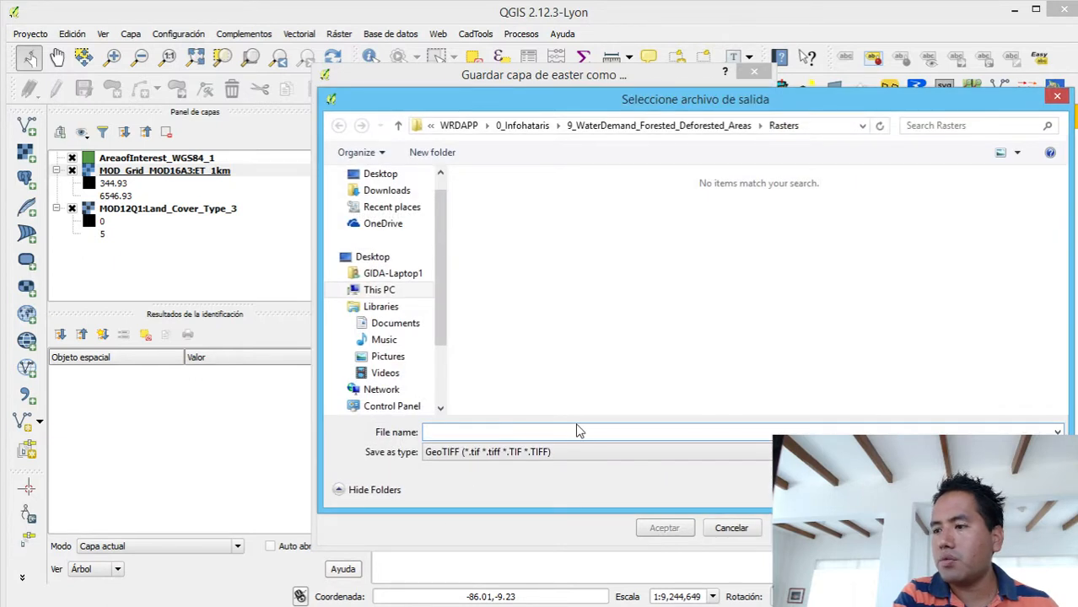
{"action": "type", "text": "ET"}
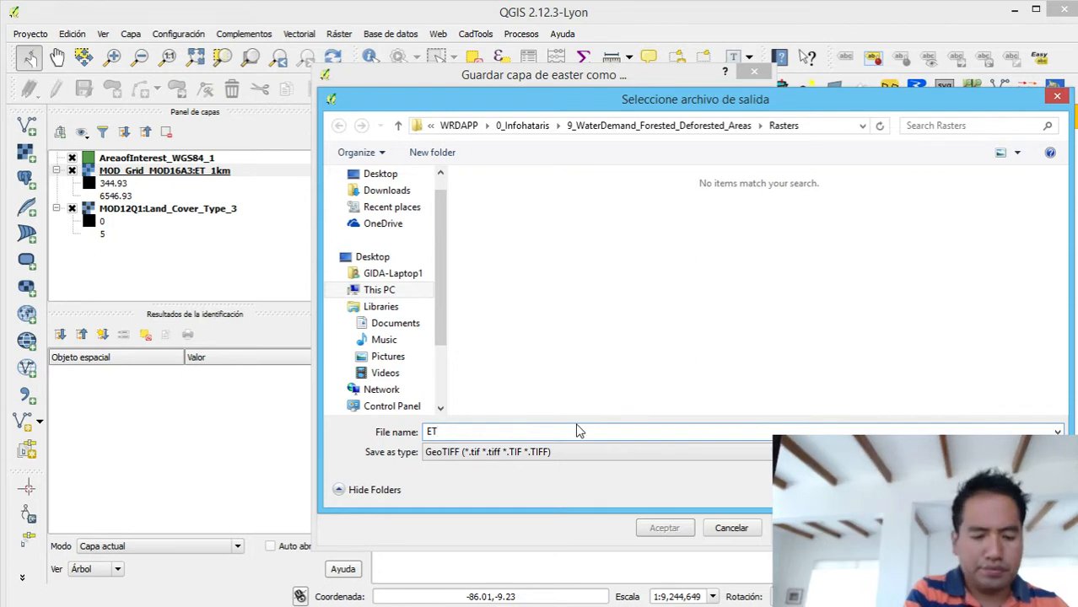
{"action": "type", "text": "_W"}
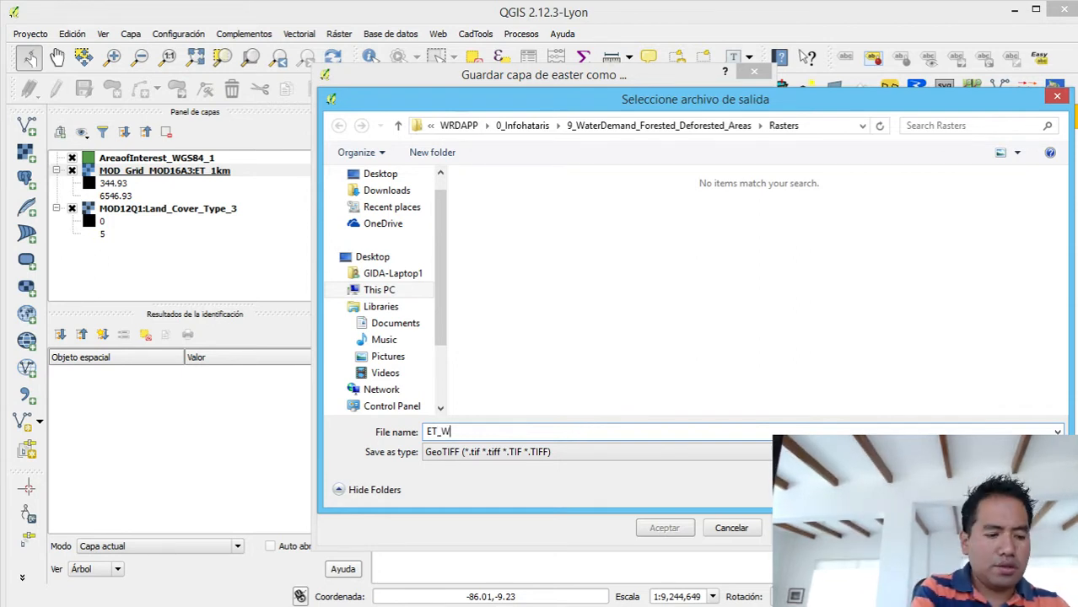
{"action": "type", "text": "GS8"}
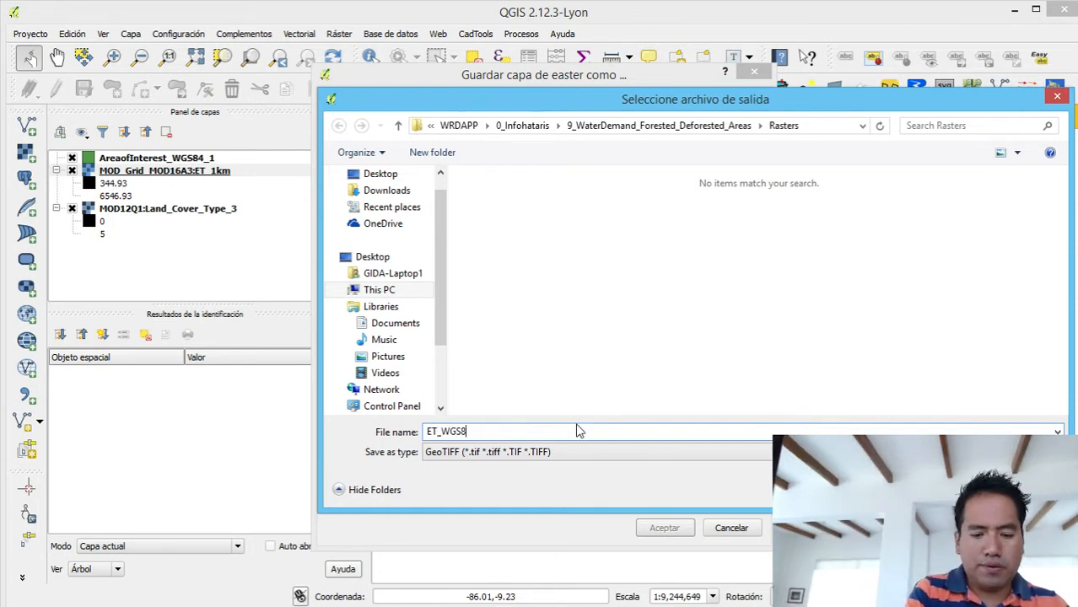
{"action": "type", "text": "4"}
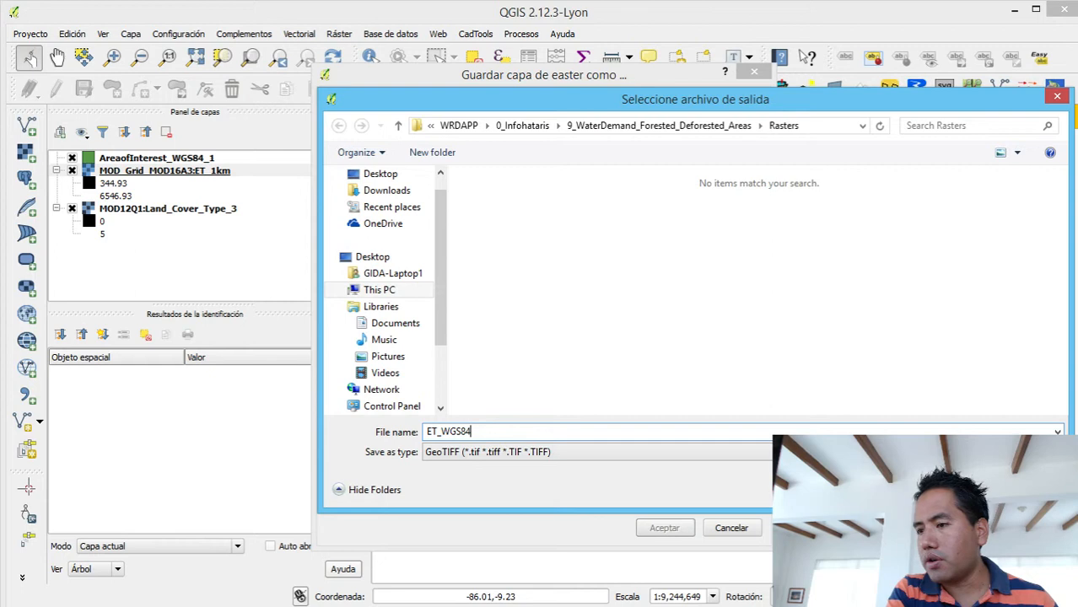
{"action": "key", "text": "Return"}
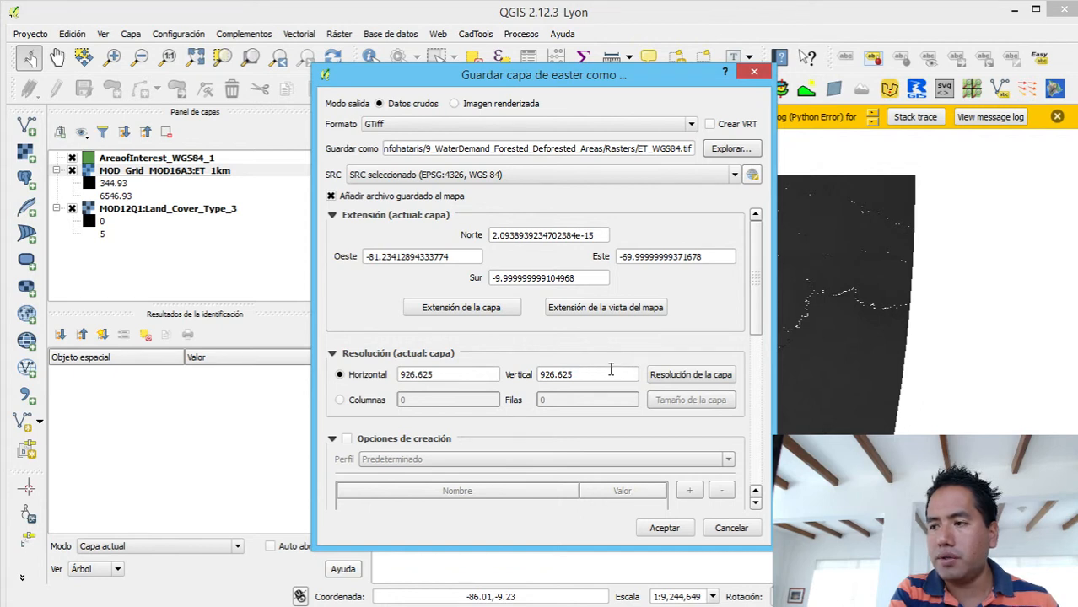
{"action": "left_click", "coordinate": [663, 383]}
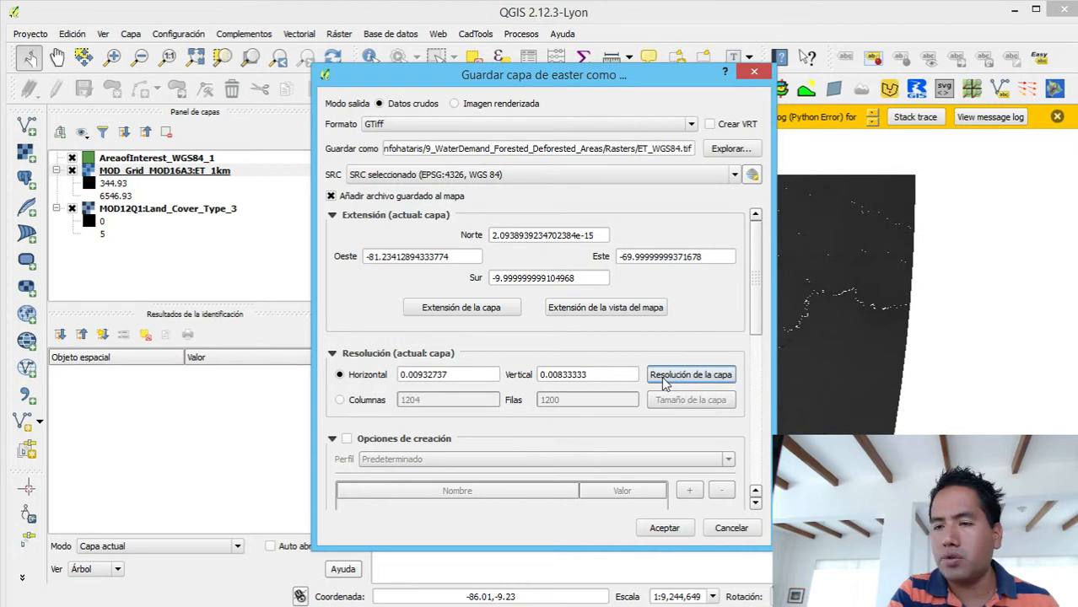
{"action": "left_click", "coordinate": [664, 528]}
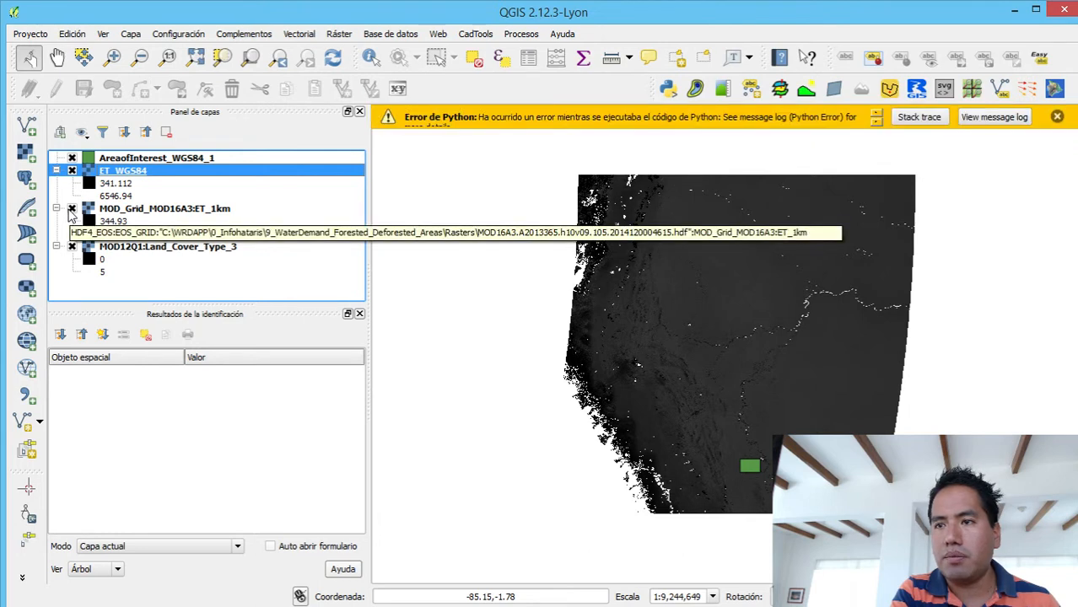
- Hide the MOD_Grid_MOD16A3:ET_1km layer and check the coordinate reference system of the ET_WGS84 layer
{"action": "left_click", "coordinate": [71, 209]}
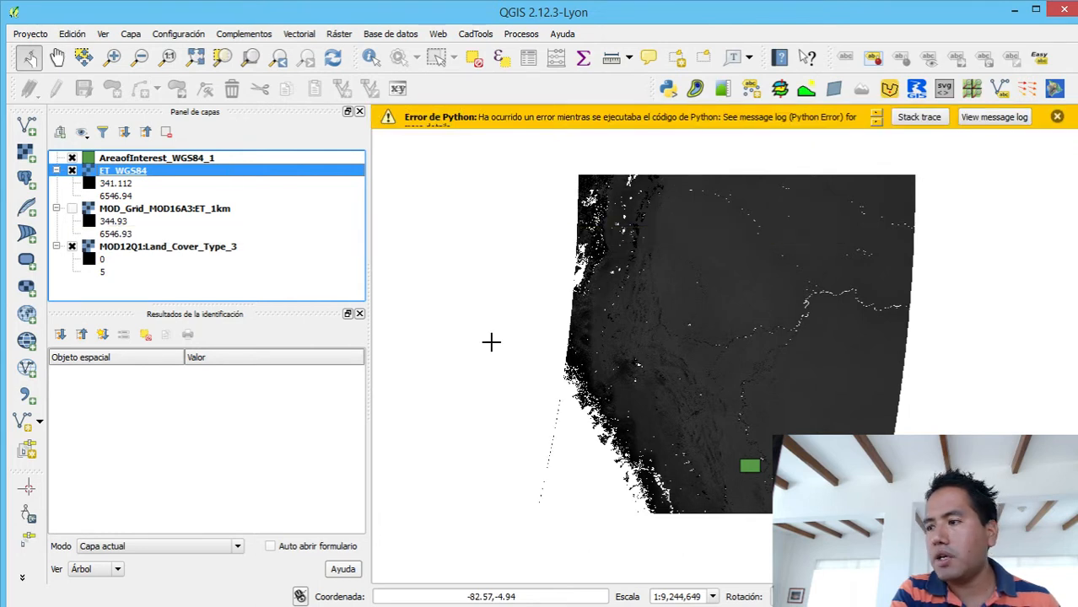
{"action": "right_click", "coordinate": [144, 172]}
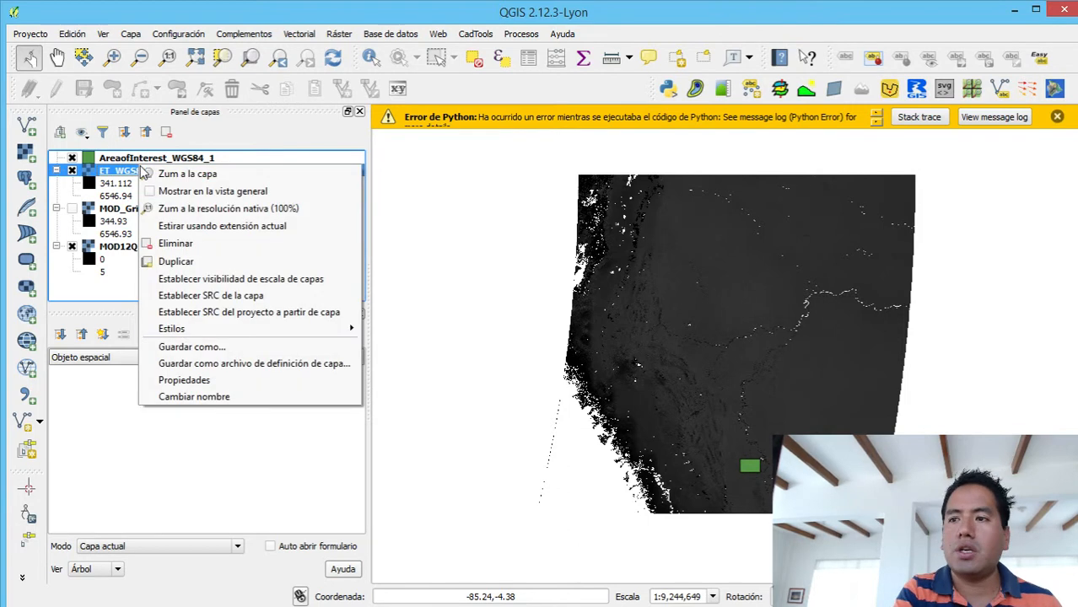
{"action": "left_click", "coordinate": [174, 296]}
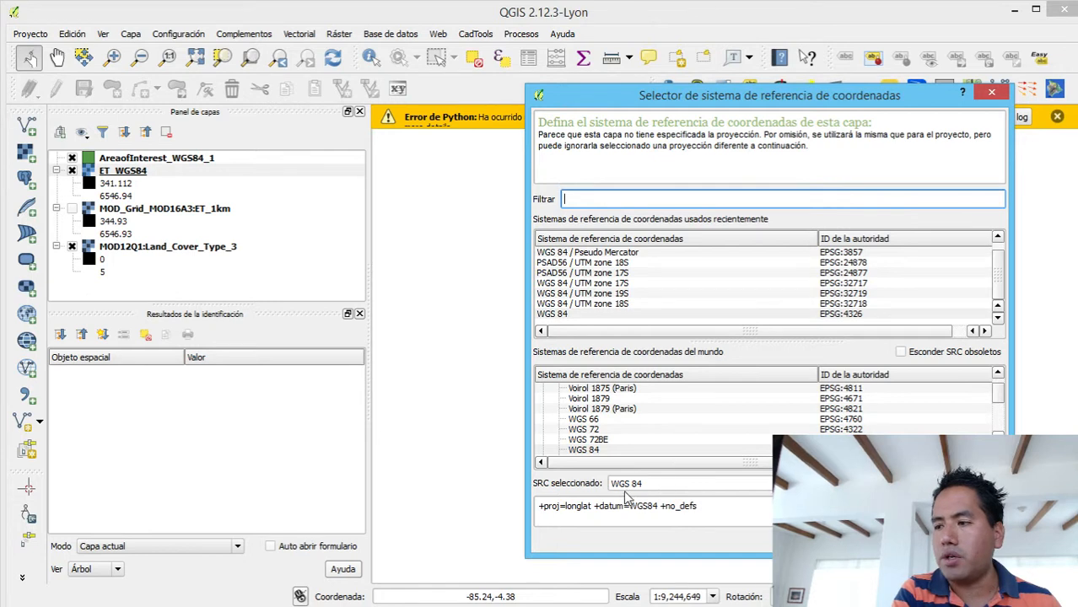
{"action": "left_click", "coordinate": [992, 93]}
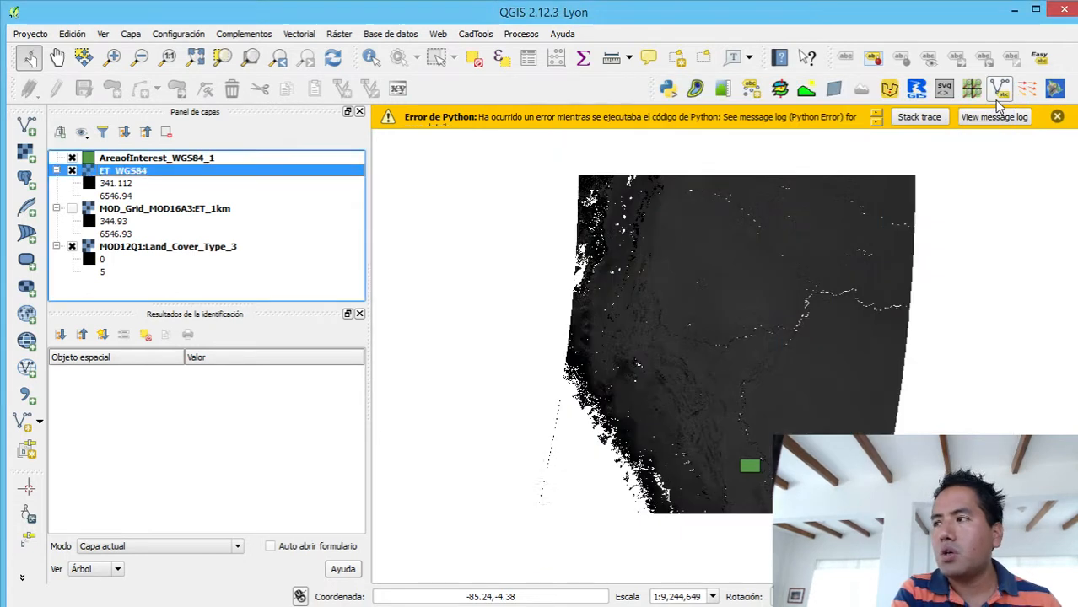
- Export the MOD12Q1:Land_Cover_Type_3 layer as GeoTIFF Land_Cover_WGS84 in the Rasters folder, using EPSG:4326 and the layer resolution
{"action": "left_click", "coordinate": [215, 247]}
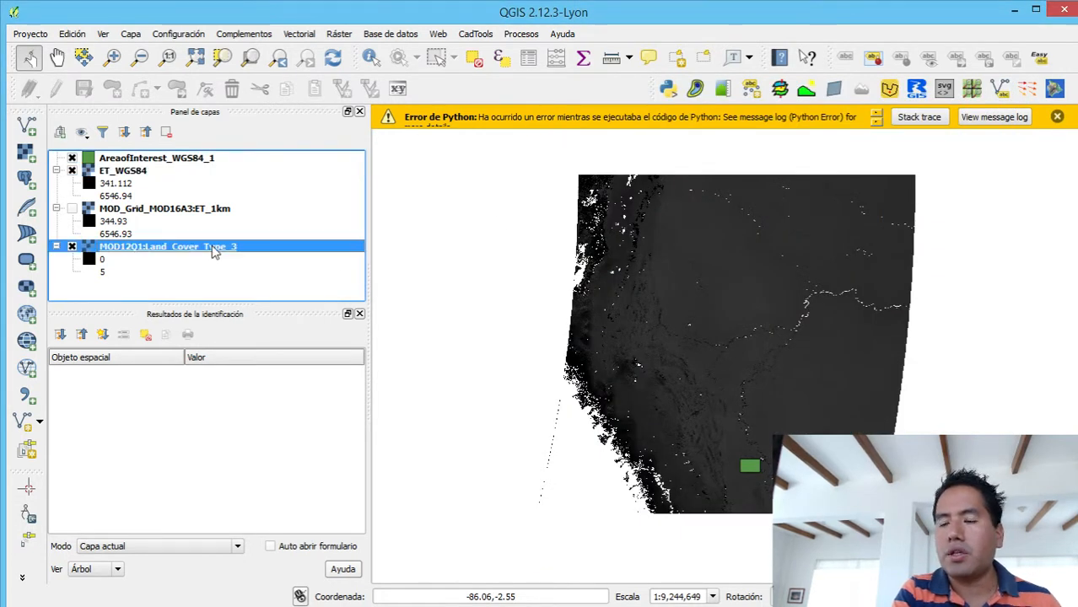
{"action": "right_click", "coordinate": [214, 250]}
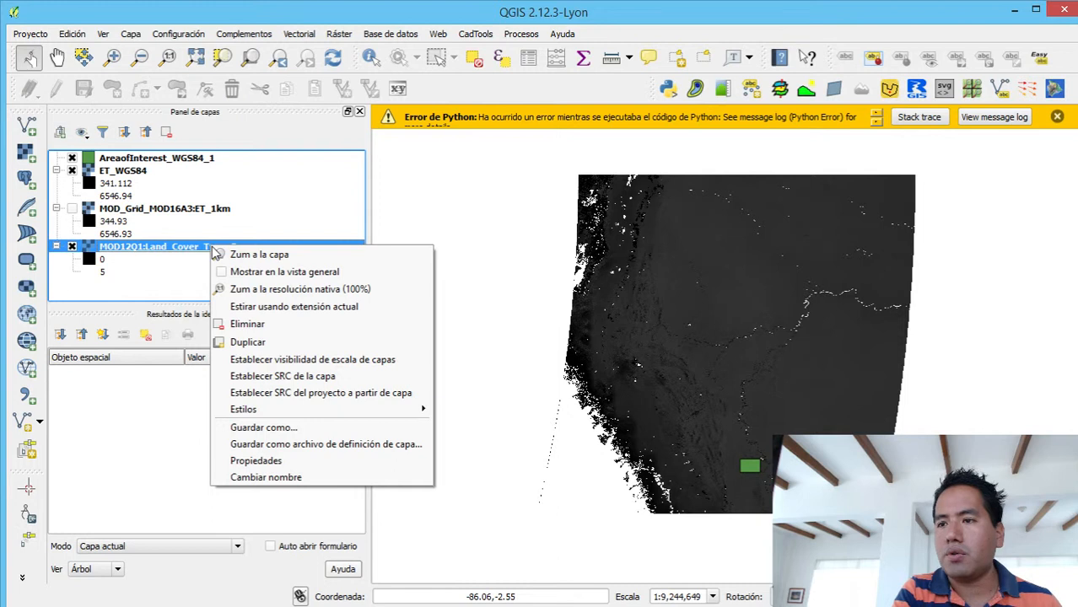
{"action": "left_click", "coordinate": [276, 432]}
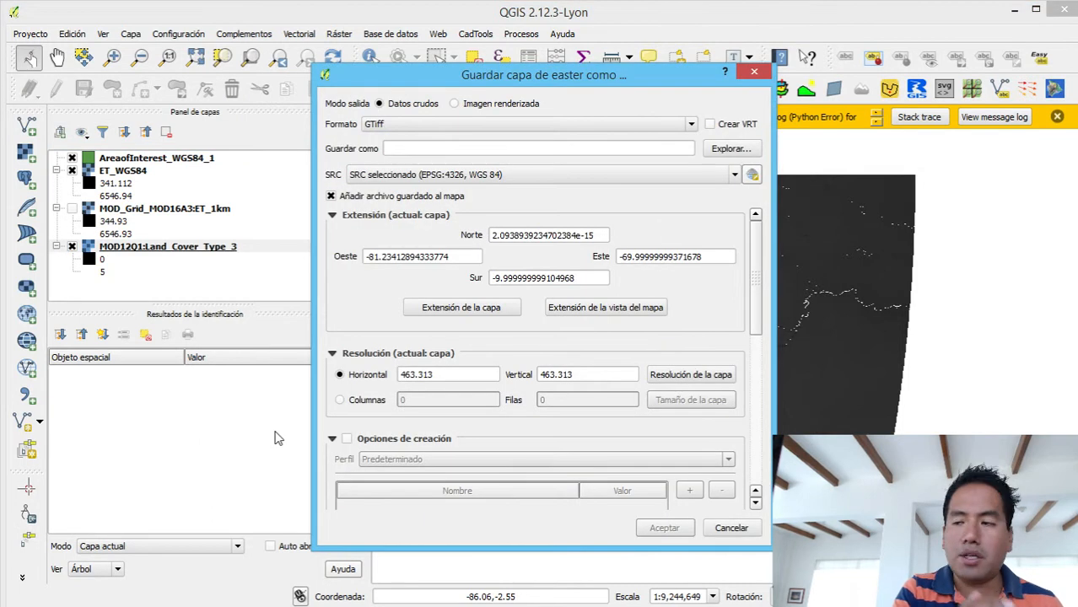
{"action": "left_click", "coordinate": [731, 155]}
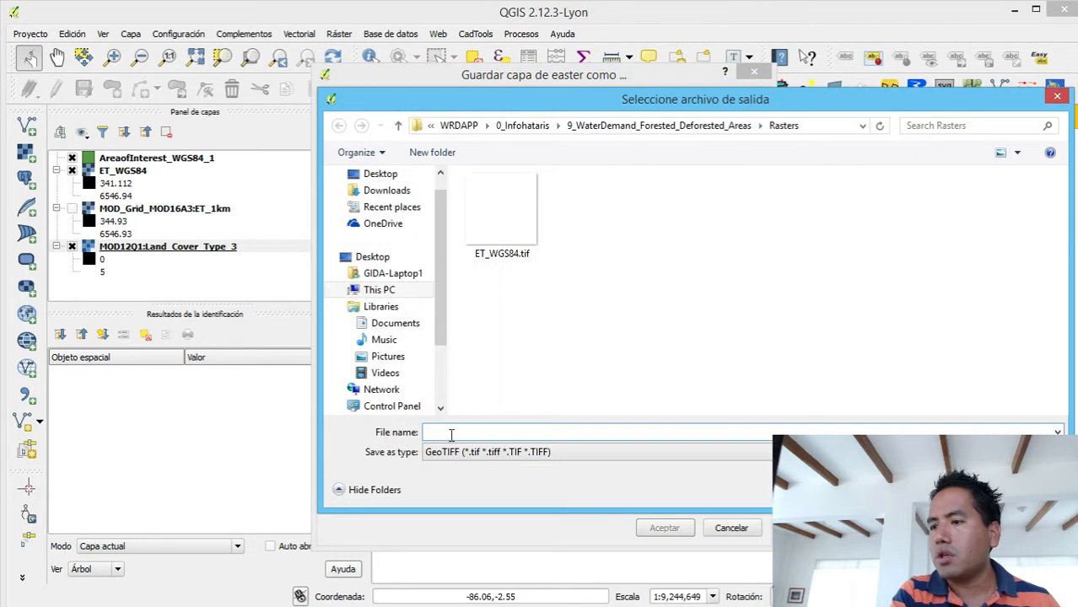
{"action": "type", "text": "La"}
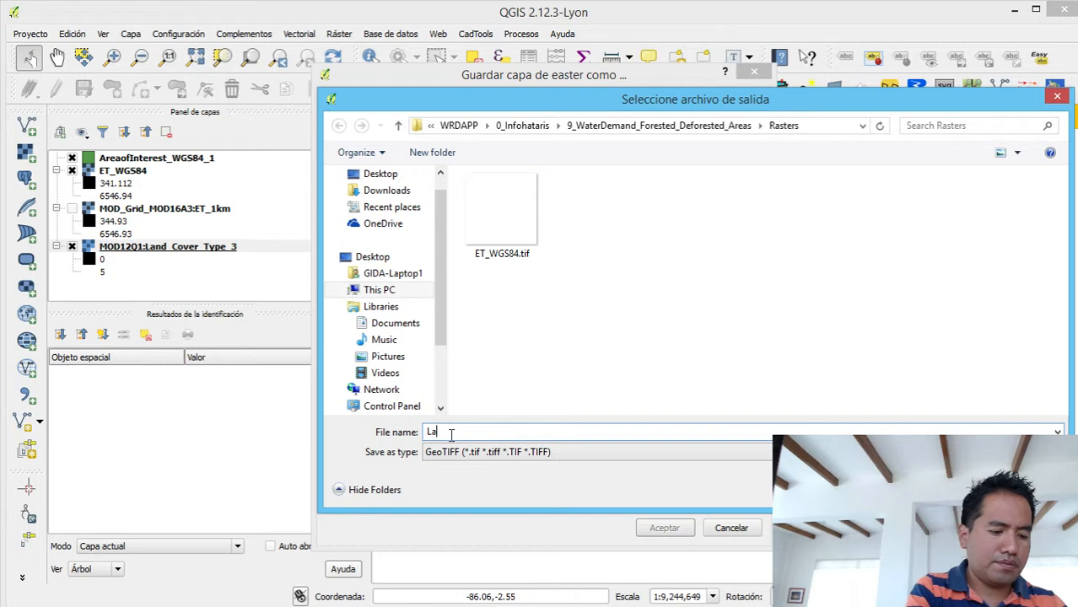
{"action": "type", "text": "nd_C"}
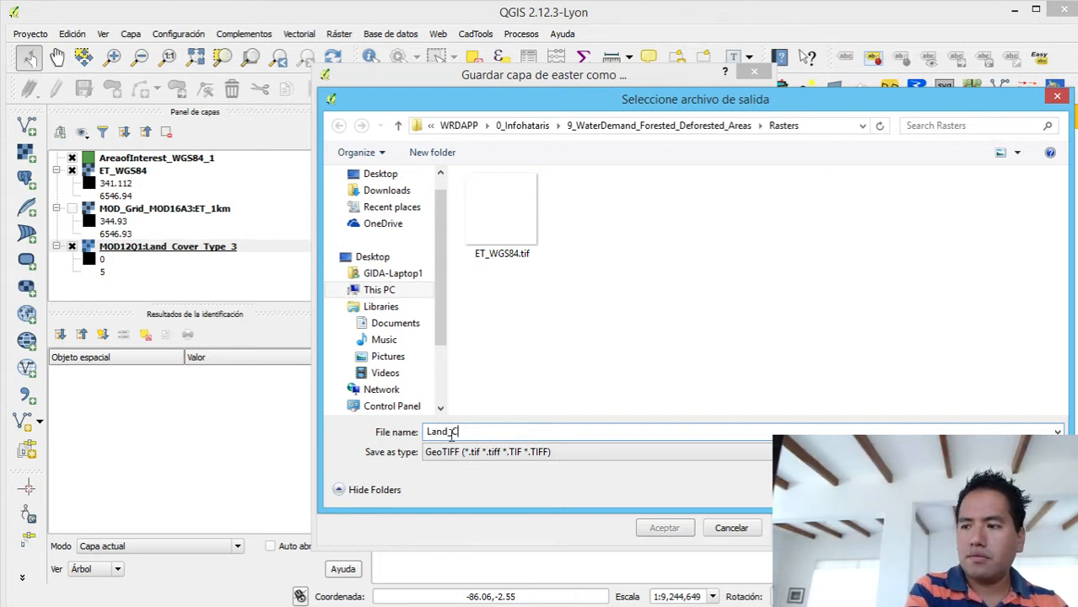
{"action": "type", "text": "onv"}
{"action": "key", "text": "BackSpace"}
{"action": "type", "text": "ver"}
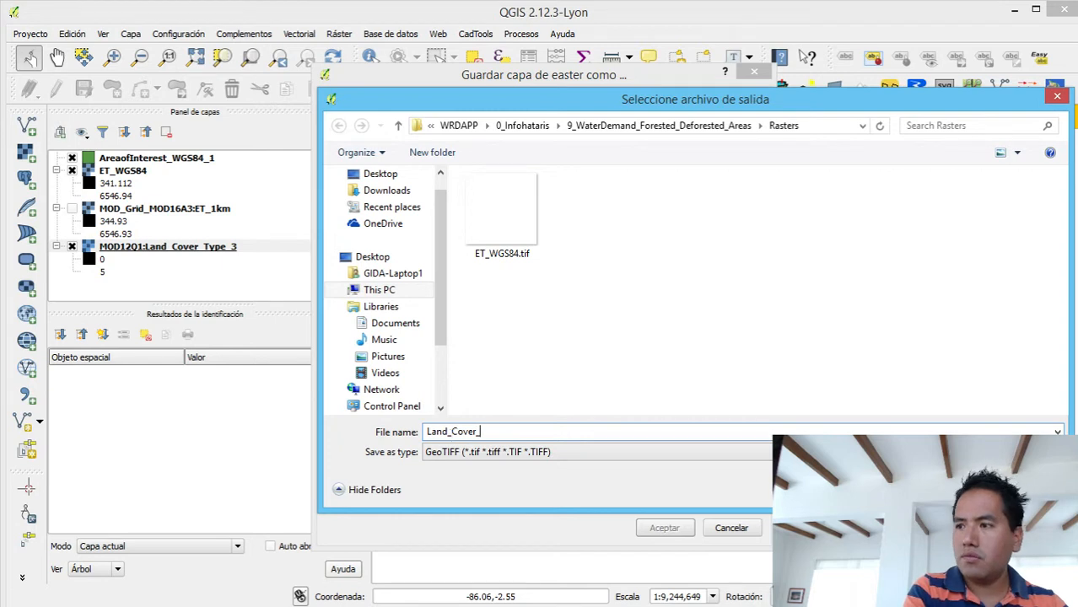
{"action": "type", "text": "_"}
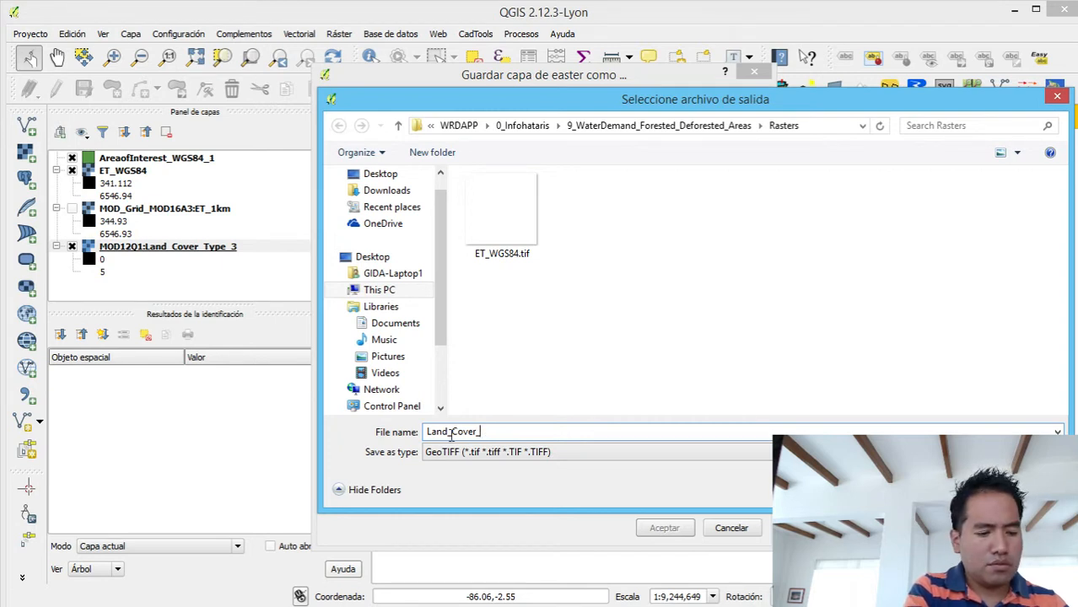
{"action": "type", "text": "WGS84"}
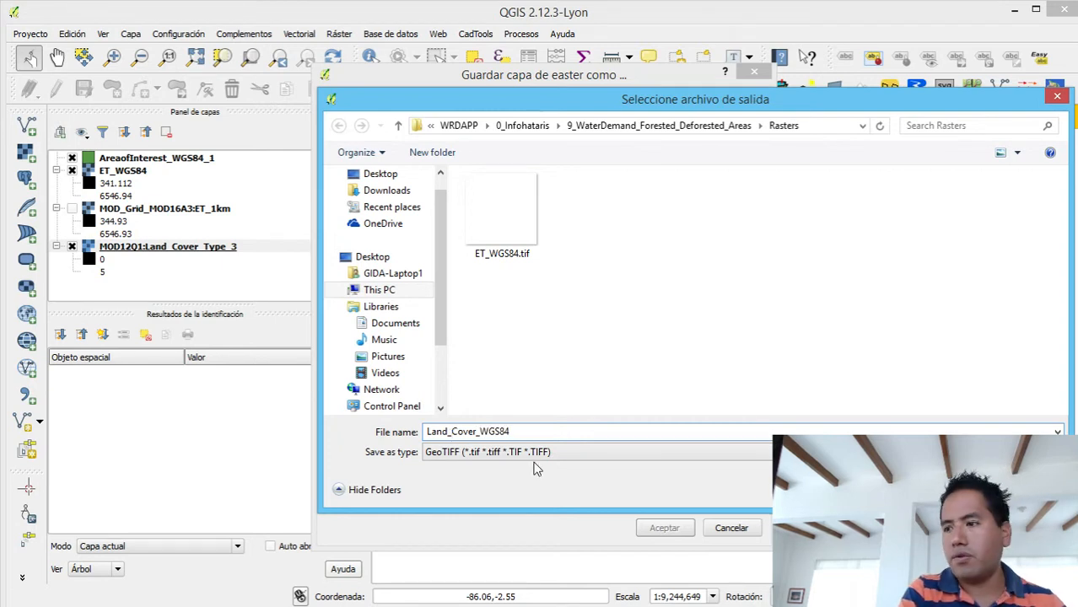
{"action": "key", "text": "Return"}
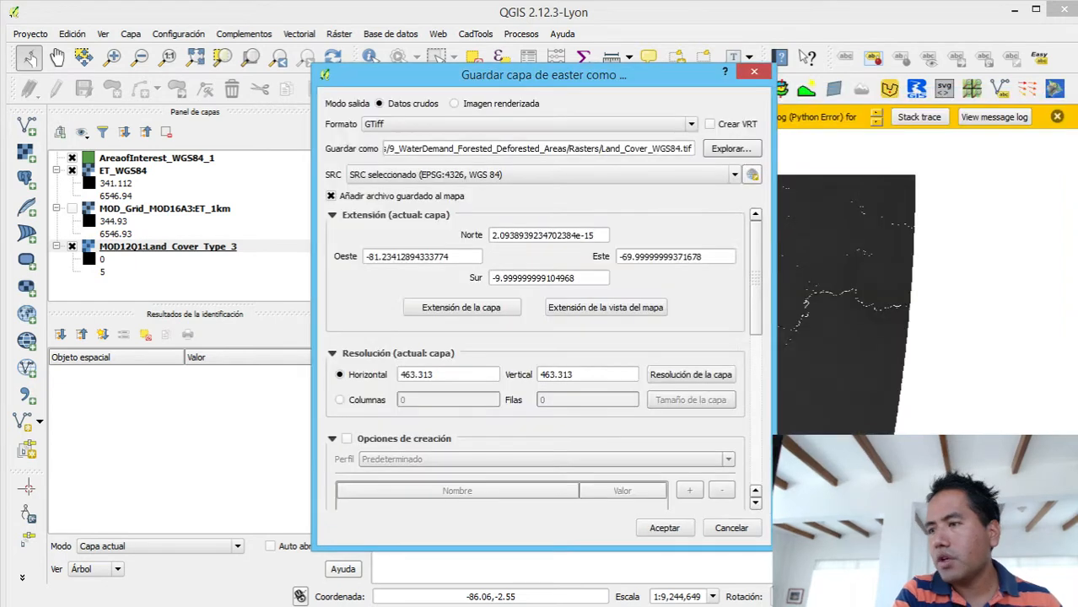
{"action": "left_click", "coordinate": [710, 381]}
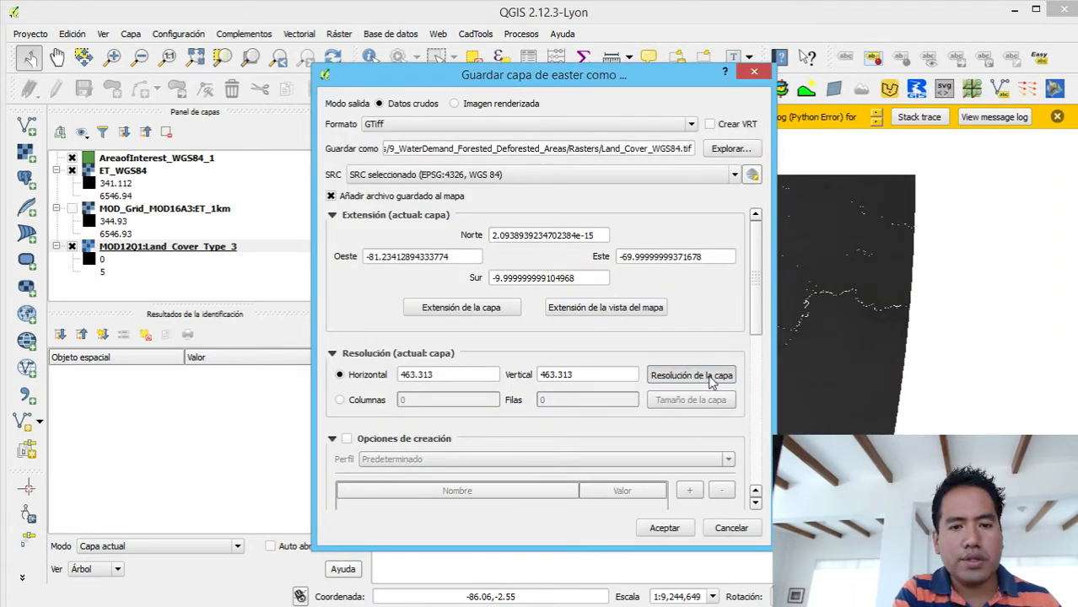
{"action": "left_click", "coordinate": [659, 528]}
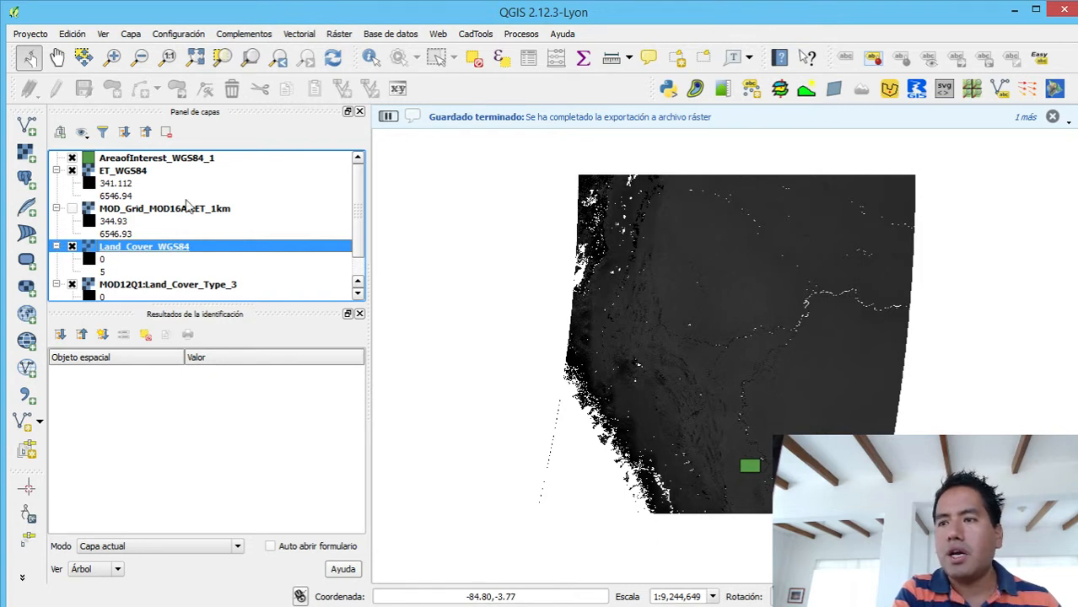
- Move the Land_Cover_WGS84 layer directly below ET_WGS84 and remove the MOD_Grid_MOD16A3:ET_1km layer from the project
{"action": "left_click_drag", "start_coordinate": [152, 254], "coordinate": [150, 211]}
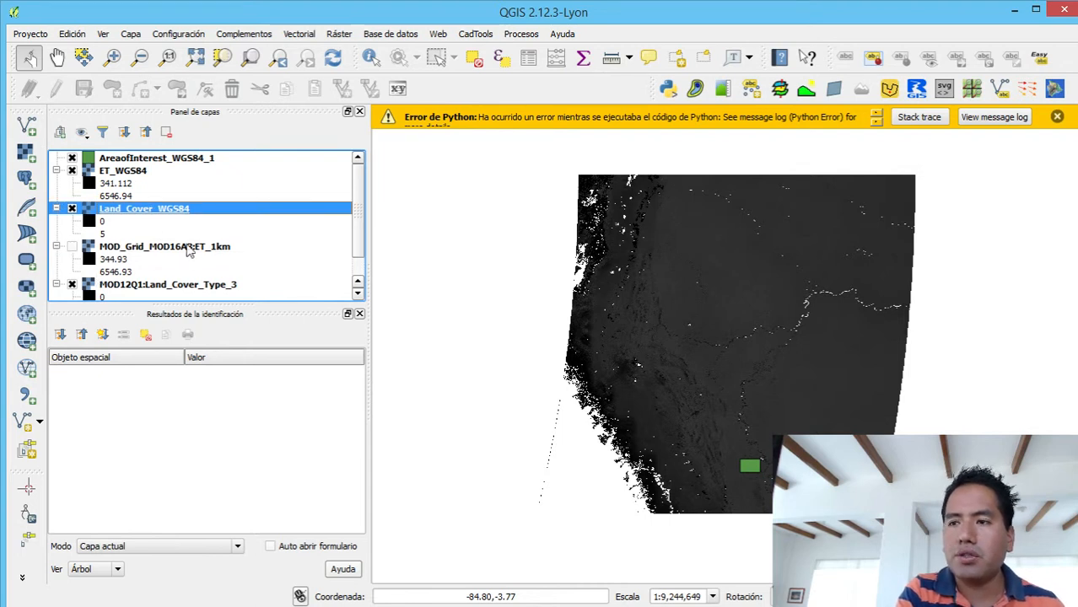
{"action": "left_click", "coordinate": [193, 247]}
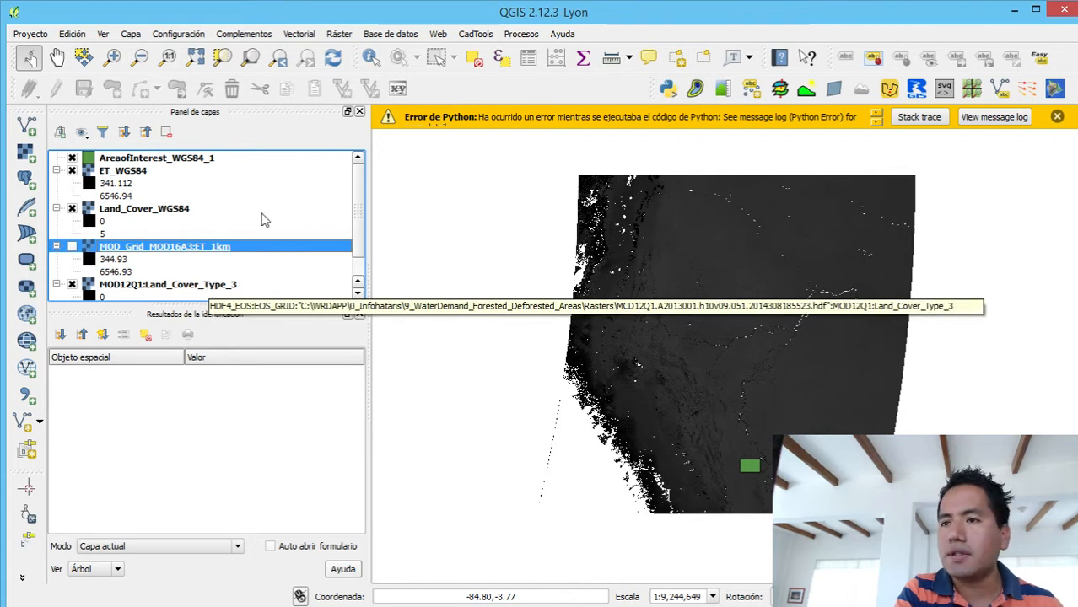
{"action": "right_click", "coordinate": [220, 244]}
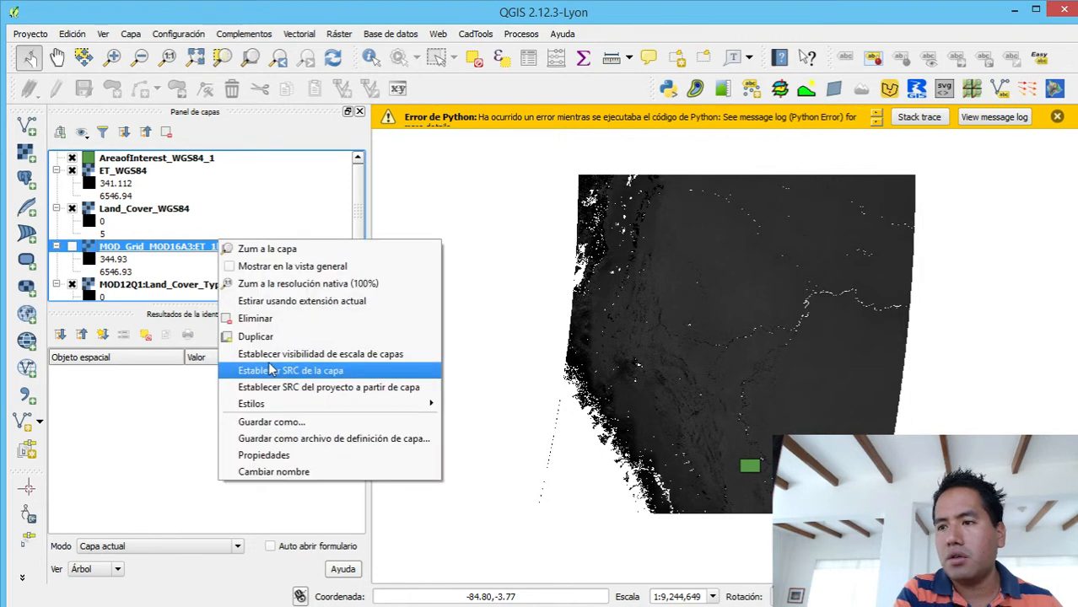
{"action": "left_click", "coordinate": [308, 318]}
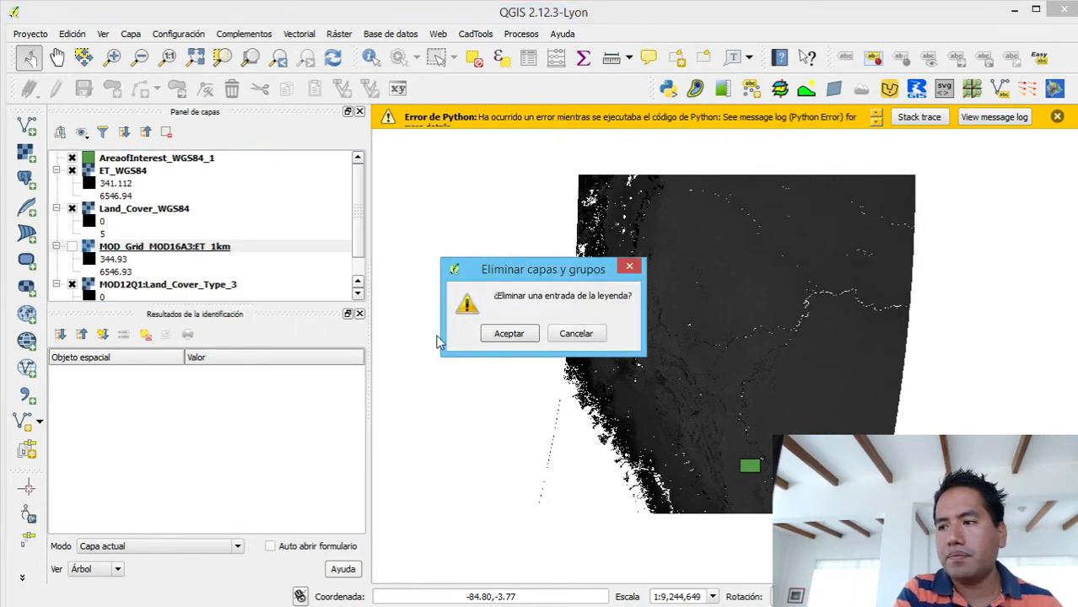
{"action": "left_click", "coordinate": [508, 333]}
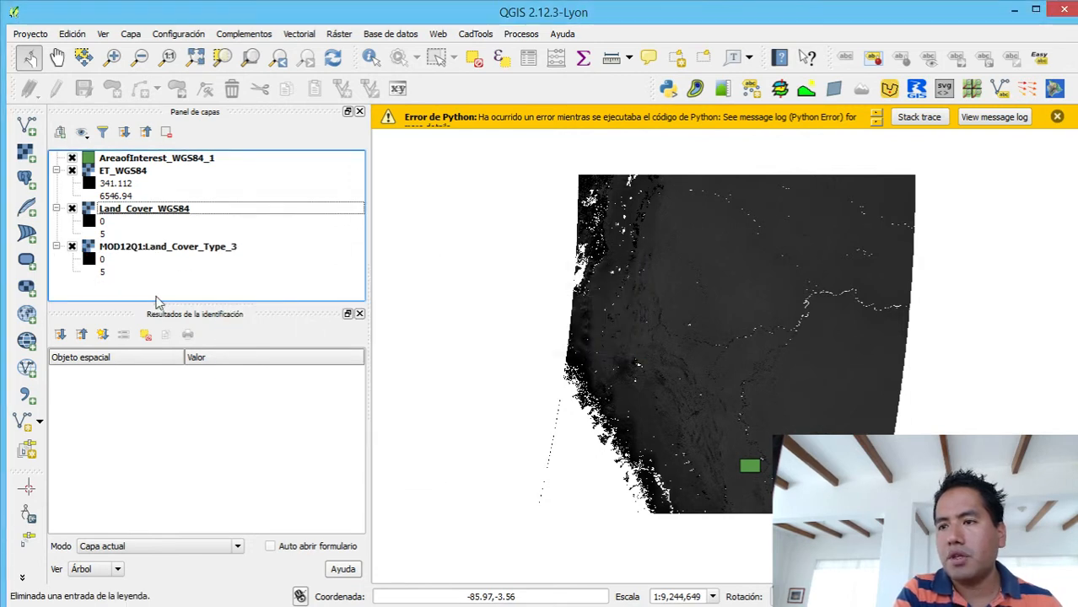
- Remove the original MOD12Q1:Land_Cover_Type_3 layer from the project
{"action": "left_click", "coordinate": [203, 247]}
{"action": "right_click", "coordinate": [203, 253]}
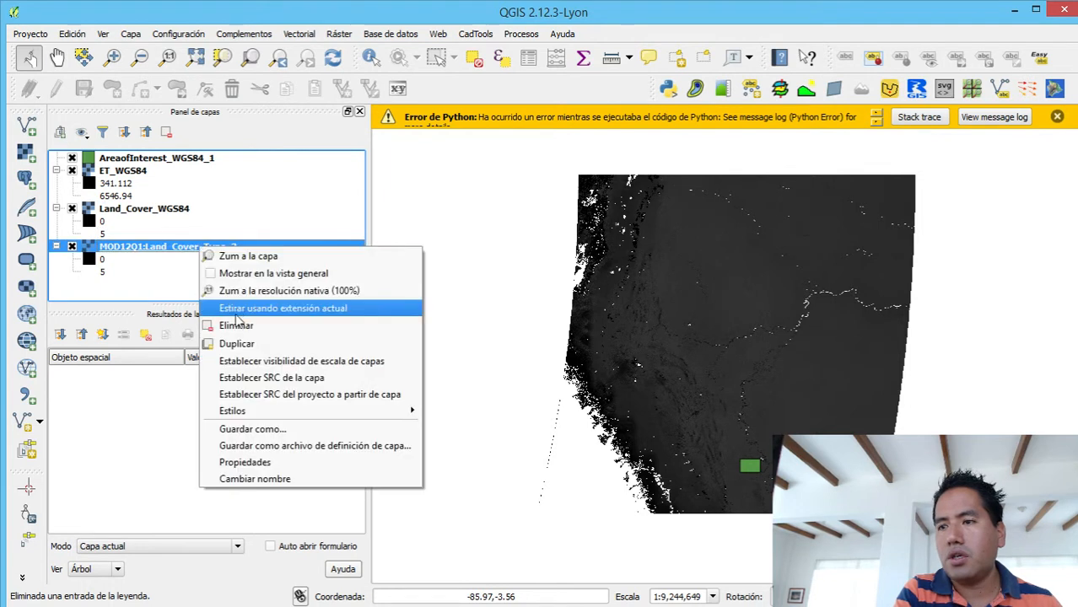
{"action": "left_click", "coordinate": [238, 327]}
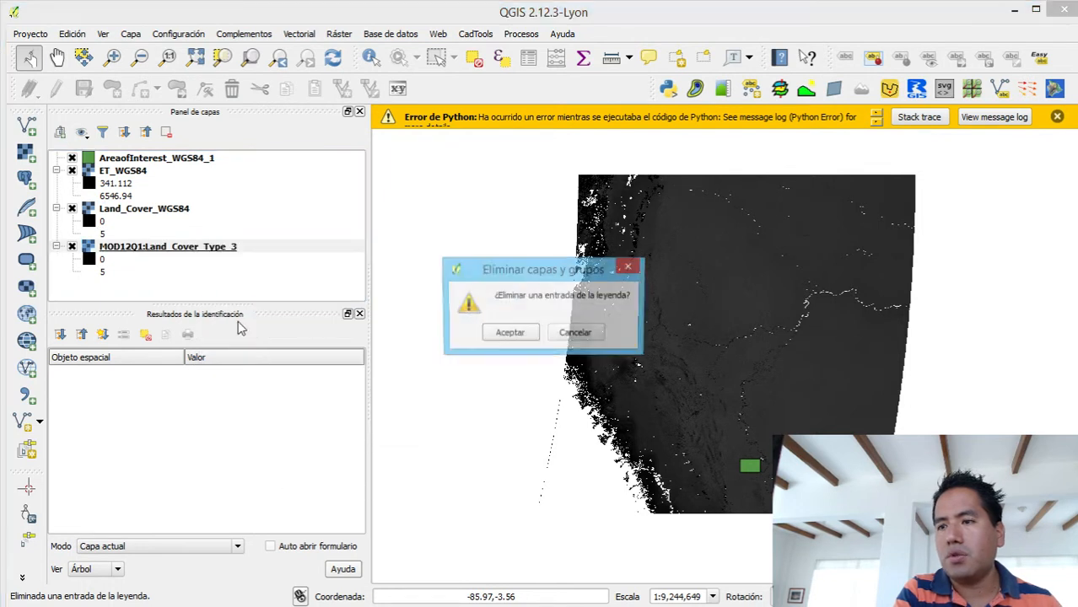
{"action": "left_click", "coordinate": [506, 333]}
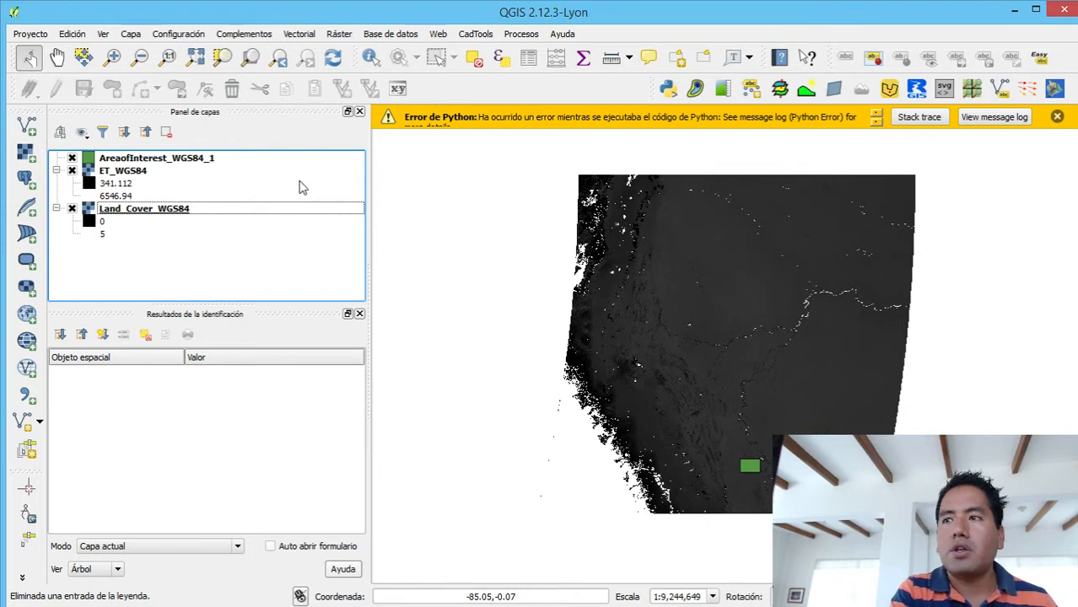
- Hide the ET_WGS84 layer and inspect the land cover raster around the area of interest
{"action": "left_click", "coordinate": [72, 171]}
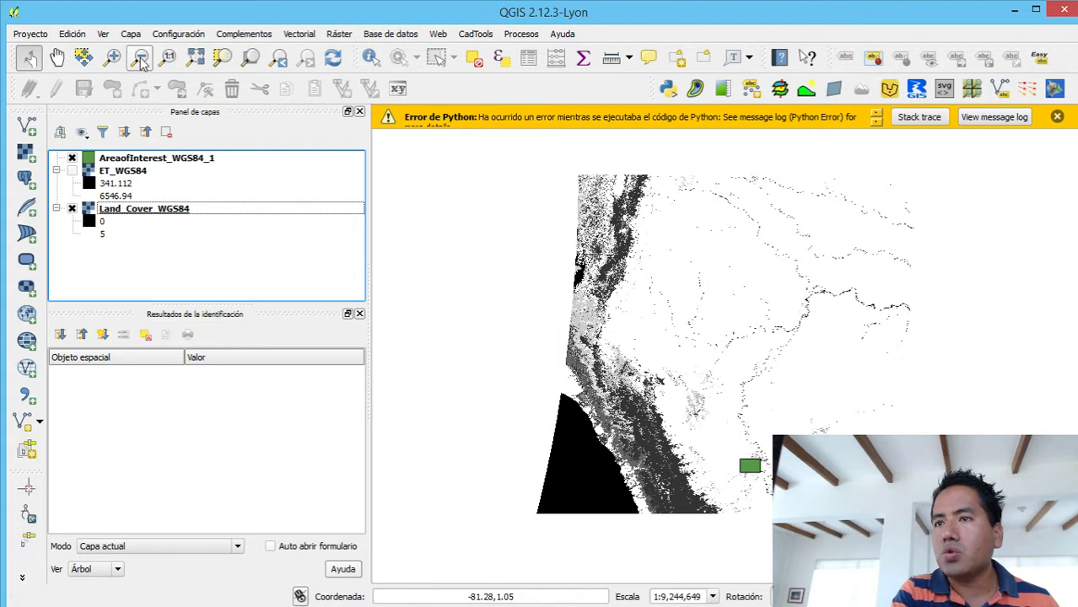
{"action": "left_click", "coordinate": [112, 57]}
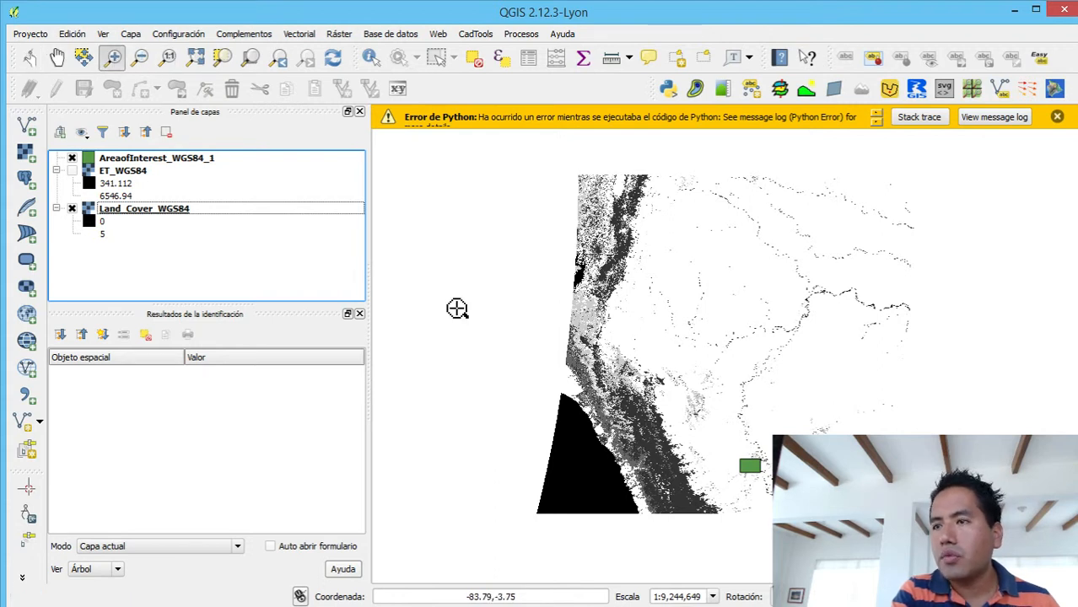
{"action": "left_click_drag", "start_coordinate": [723, 449], "coordinate": [813, 495]}
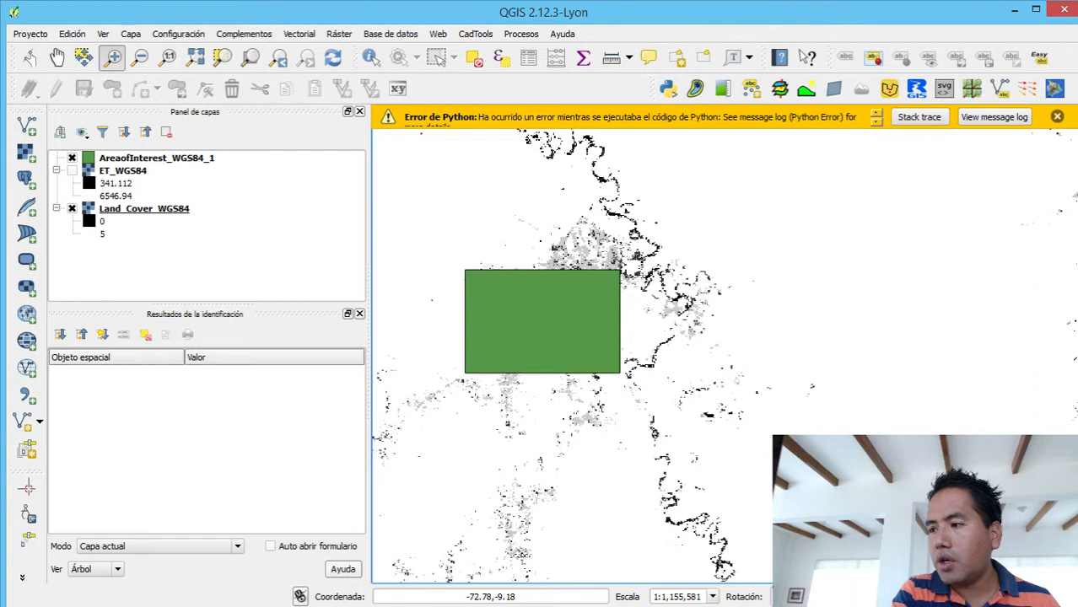
{"action": "left_click_drag", "start_coordinate": [443, 255], "coordinate": [629, 387]}
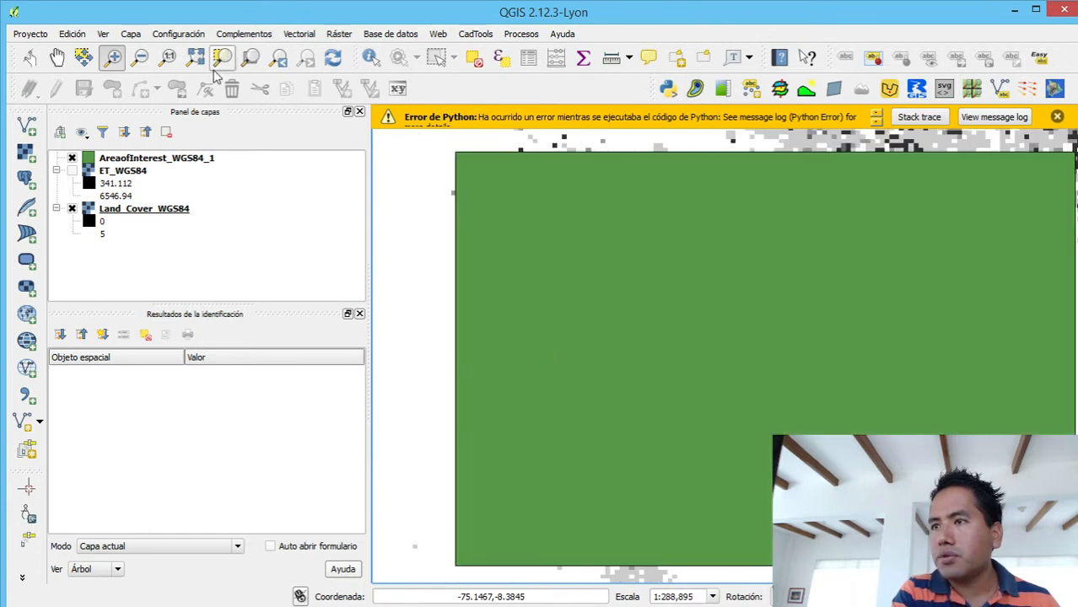
{"action": "left_click", "coordinate": [141, 62]}
{"action": "left_click", "coordinate": [800, 346]}
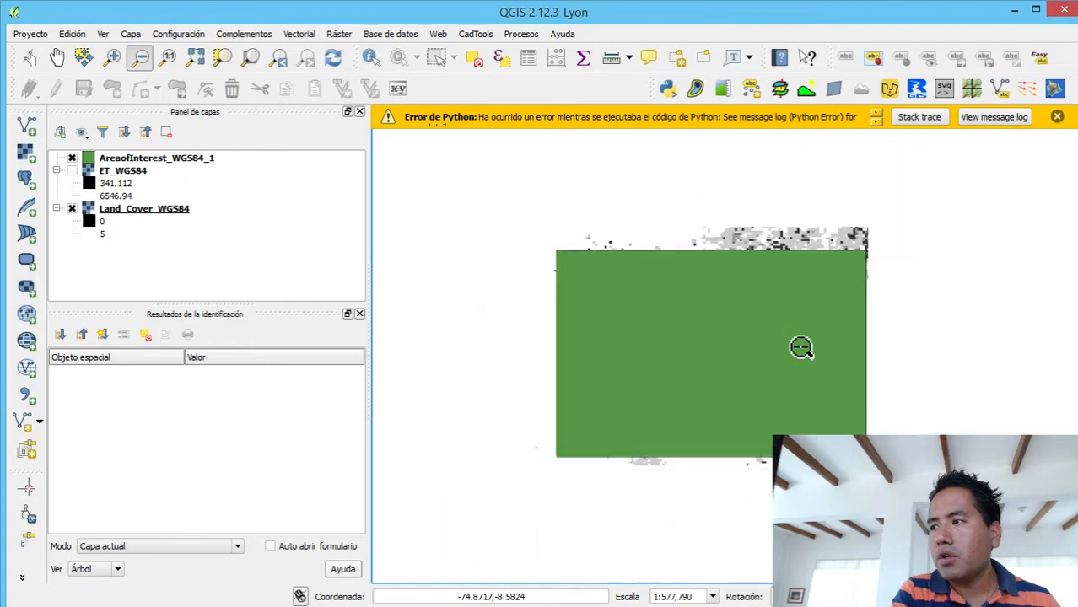
- Style the AreaofInterest_WGS84_1 polygon's simple fill with a transparent fill and a border width of 0.66 mm
{"action": "left_click", "coordinate": [121, 159]}
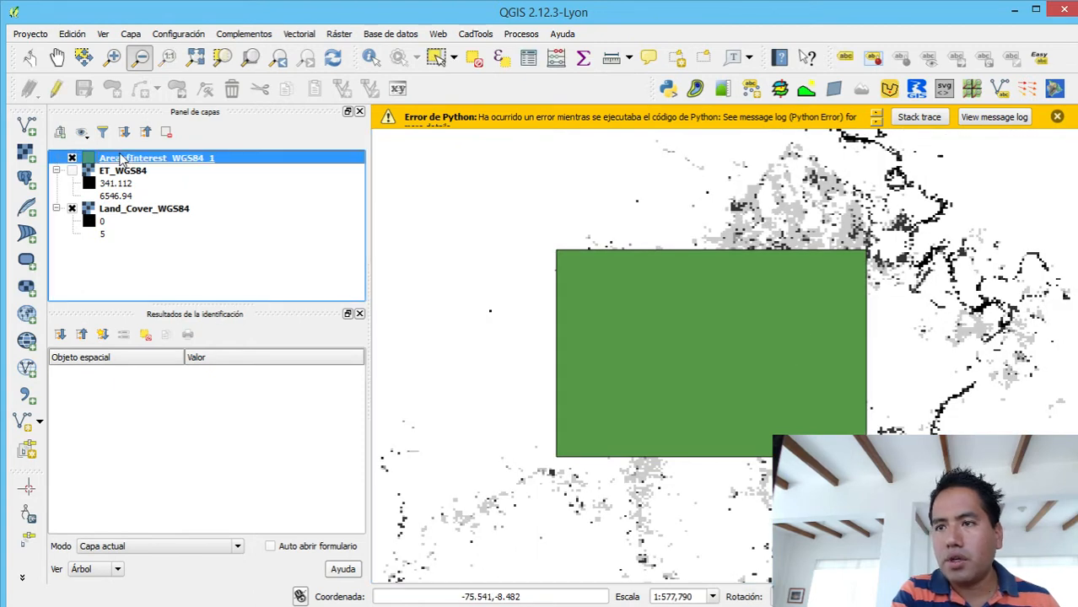
{"action": "right_click", "coordinate": [122, 159]}
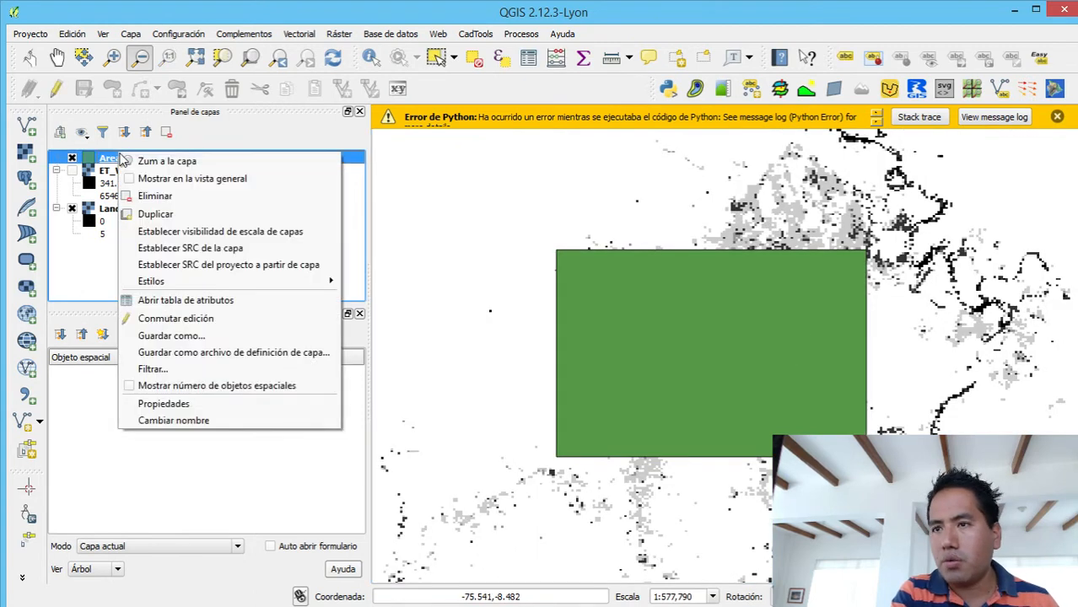
{"action": "left_click", "coordinate": [253, 403]}
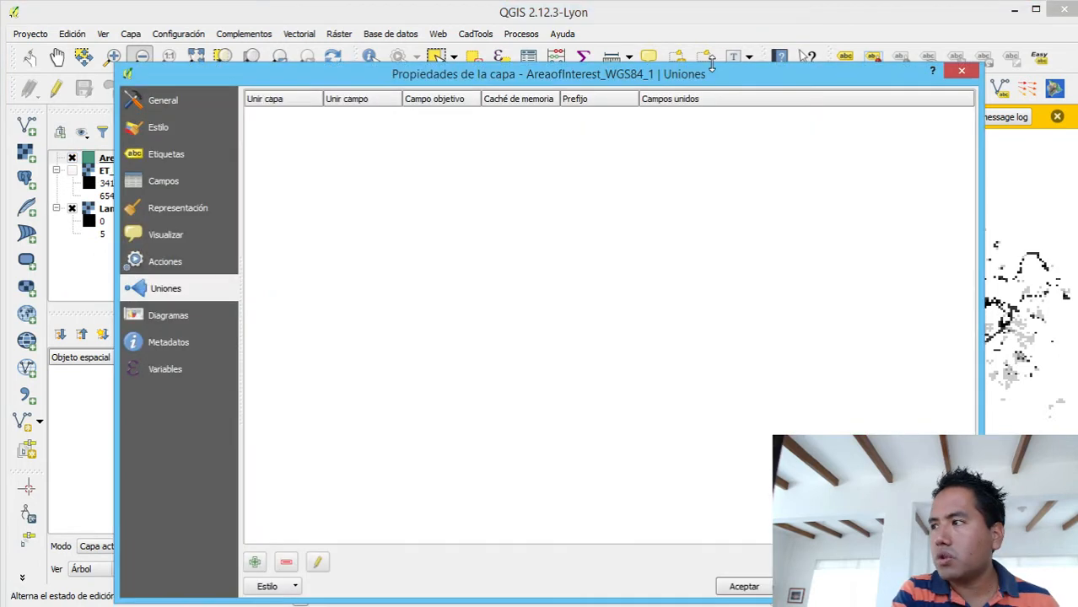
{"action": "left_click", "coordinate": [153, 128]}
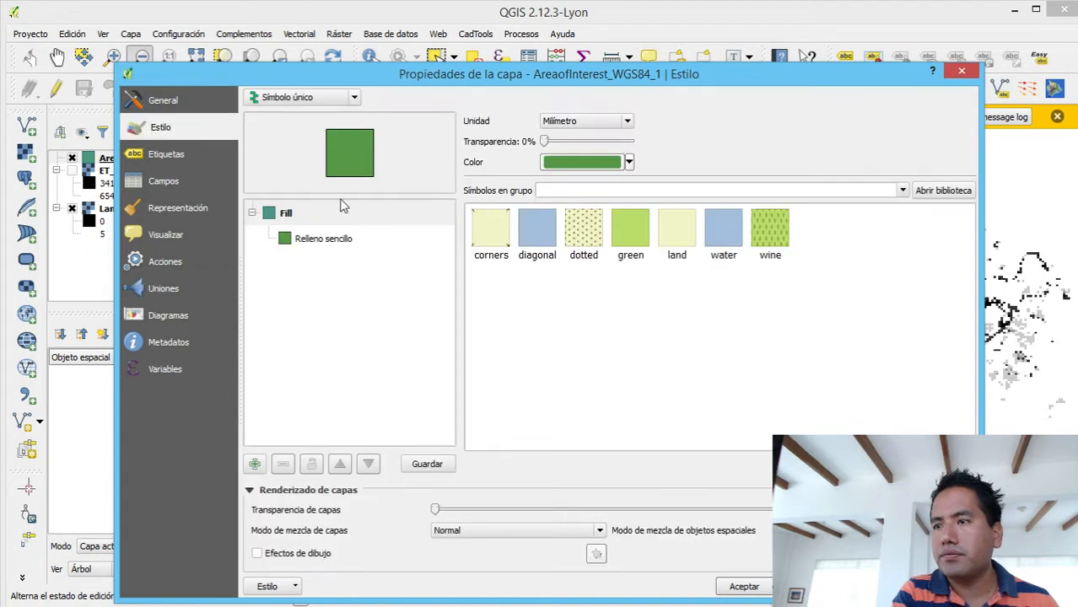
{"action": "left_click", "coordinate": [341, 241]}
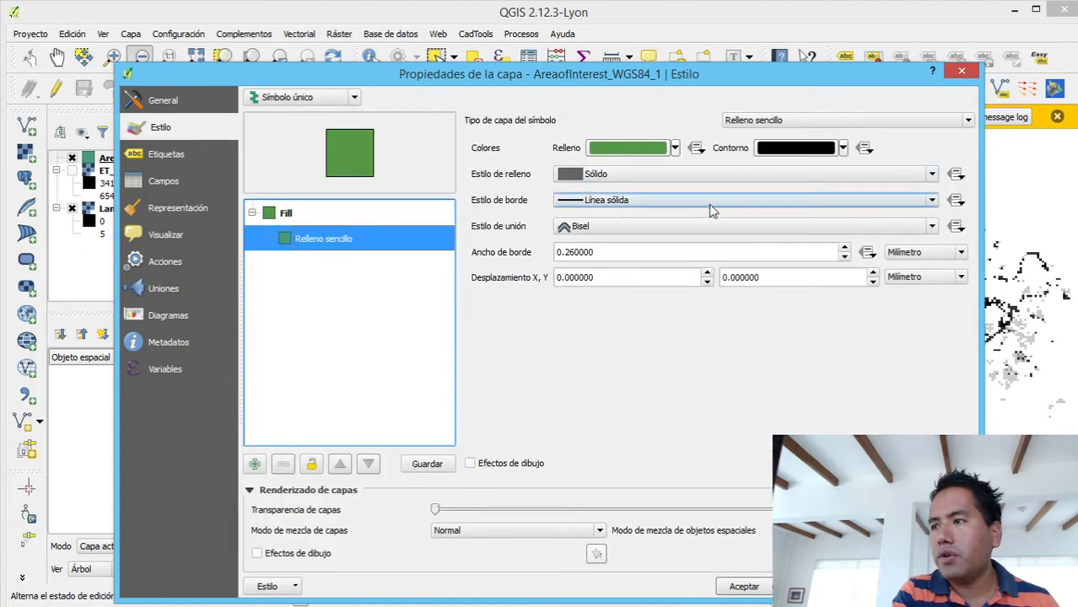
{"action": "left_click", "coordinate": [675, 150]}
{"action": "left_click", "coordinate": [664, 167]}
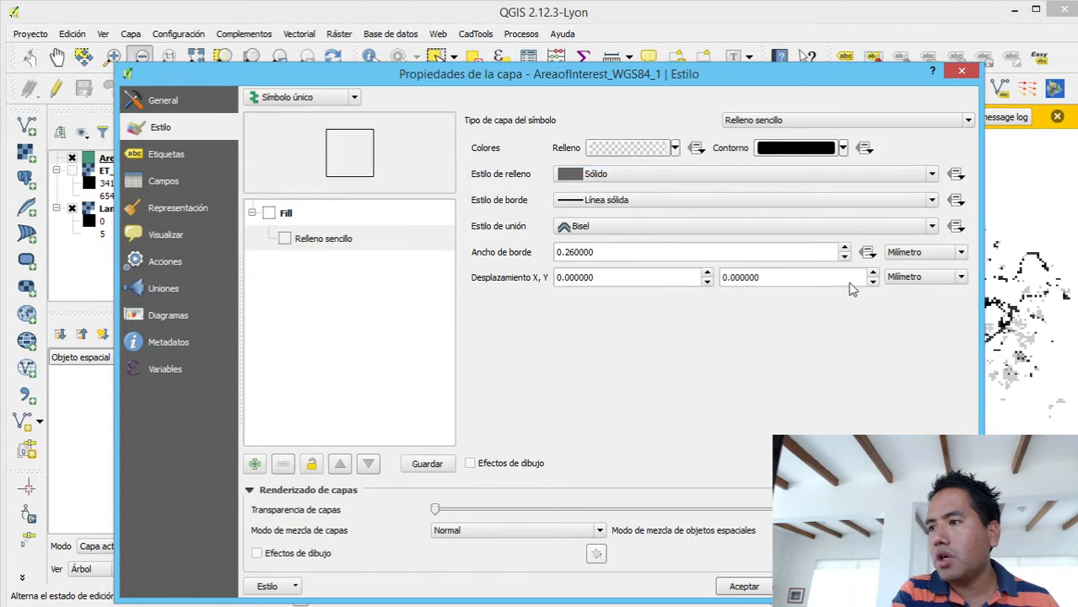
{"action": "left_click", "coordinate": [844, 249]}
{"action": "left_click", "coordinate": [844, 249]}
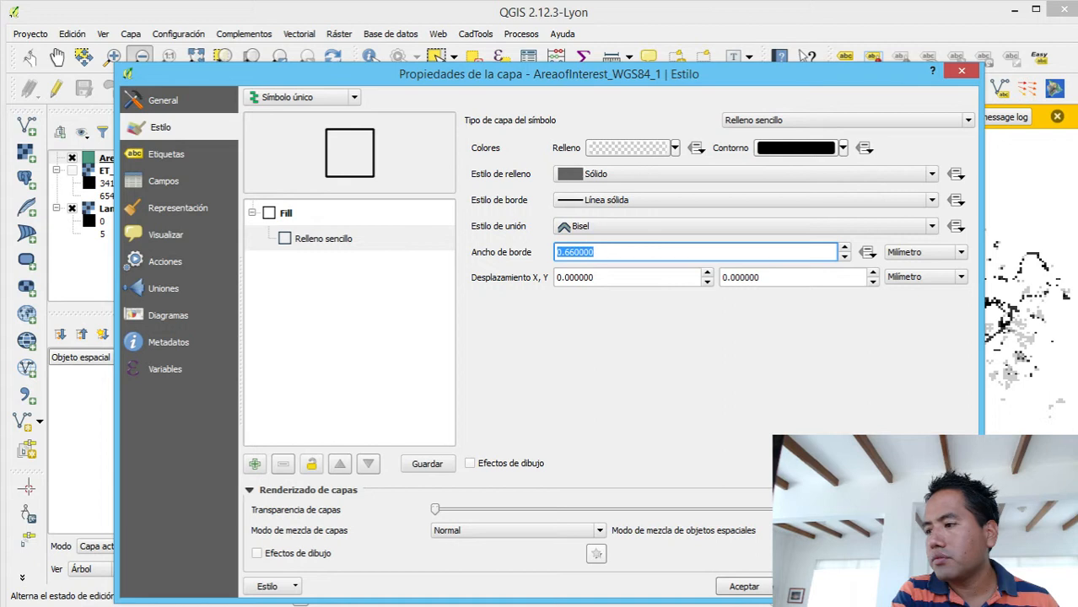
{"action": "left_click", "coordinate": [753, 589]}
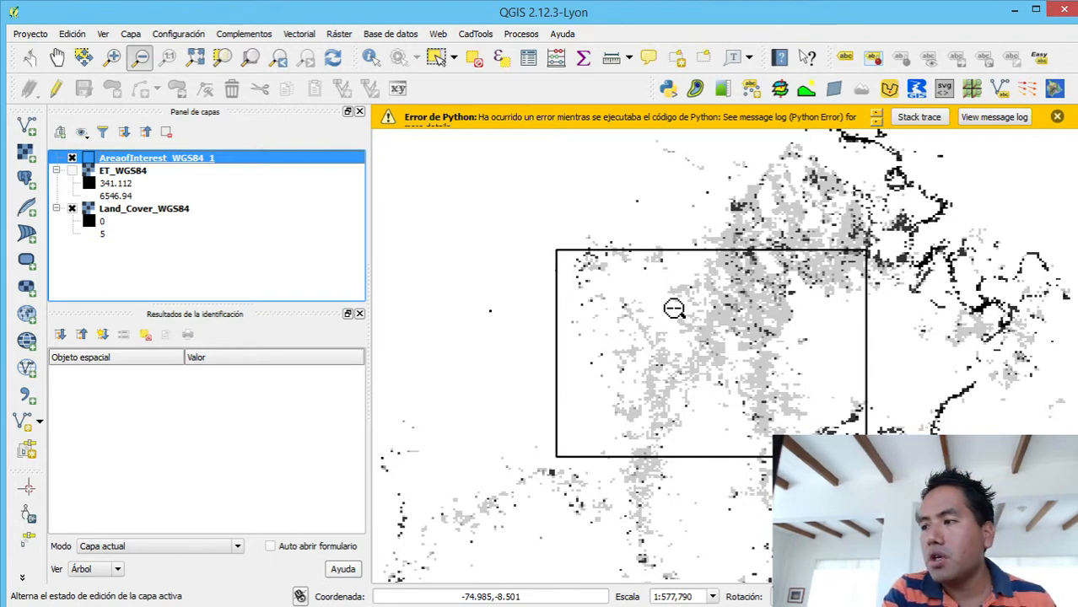
- Start the raster Clipper tool with Land_Cover_WGS84 as the input raster
{"action": "left_click", "coordinate": [338, 34]}
{"action": "mouse_move", "coordinate": [393, 220]}
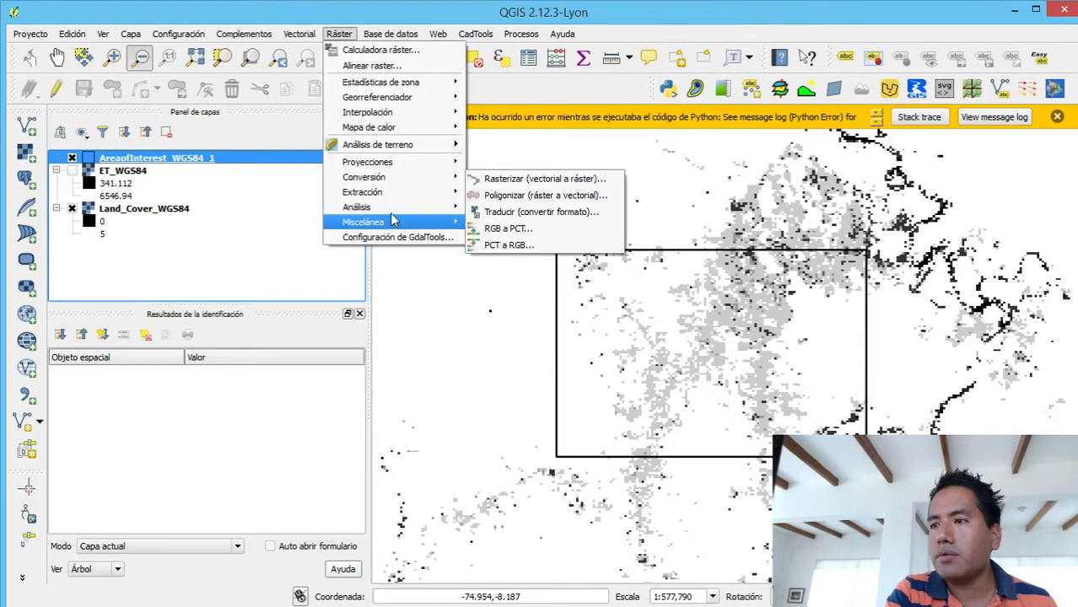
{"action": "mouse_move", "coordinate": [397, 192]}
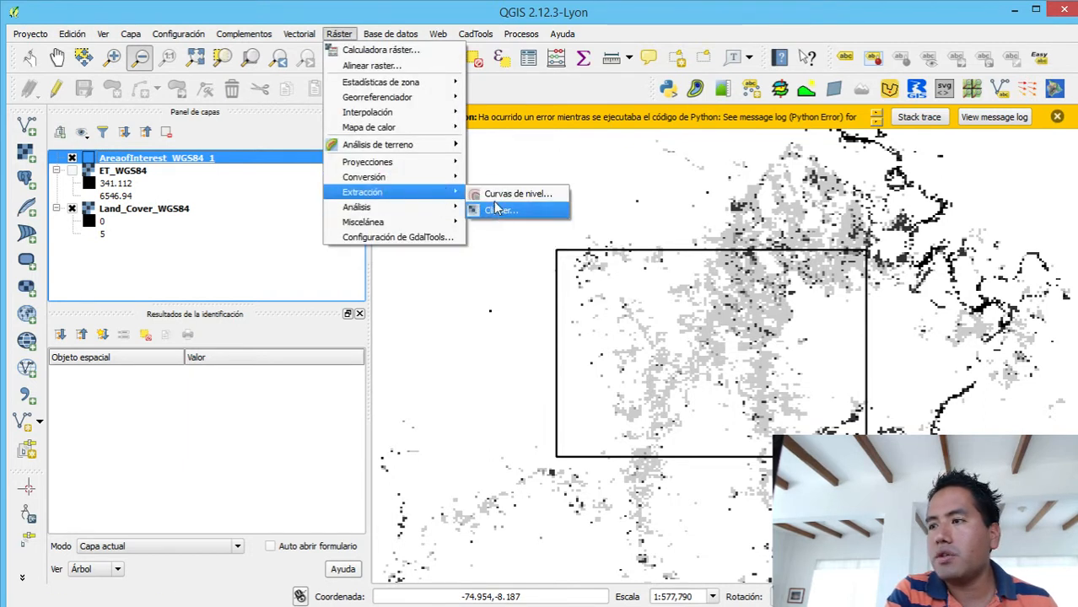
{"action": "left_click", "coordinate": [496, 210]}
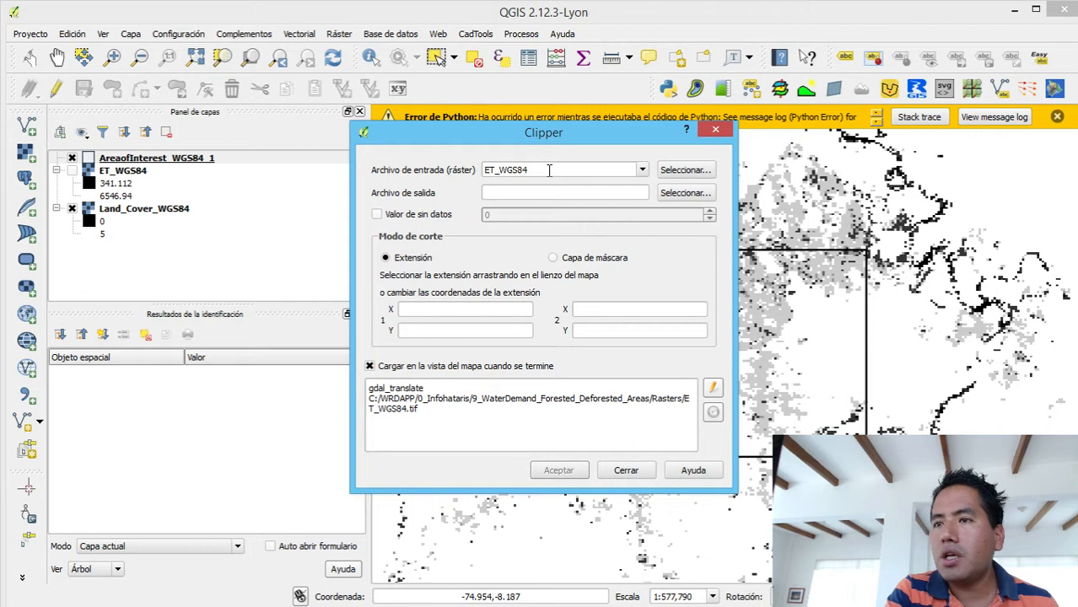
{"action": "left_click", "coordinate": [641, 171]}
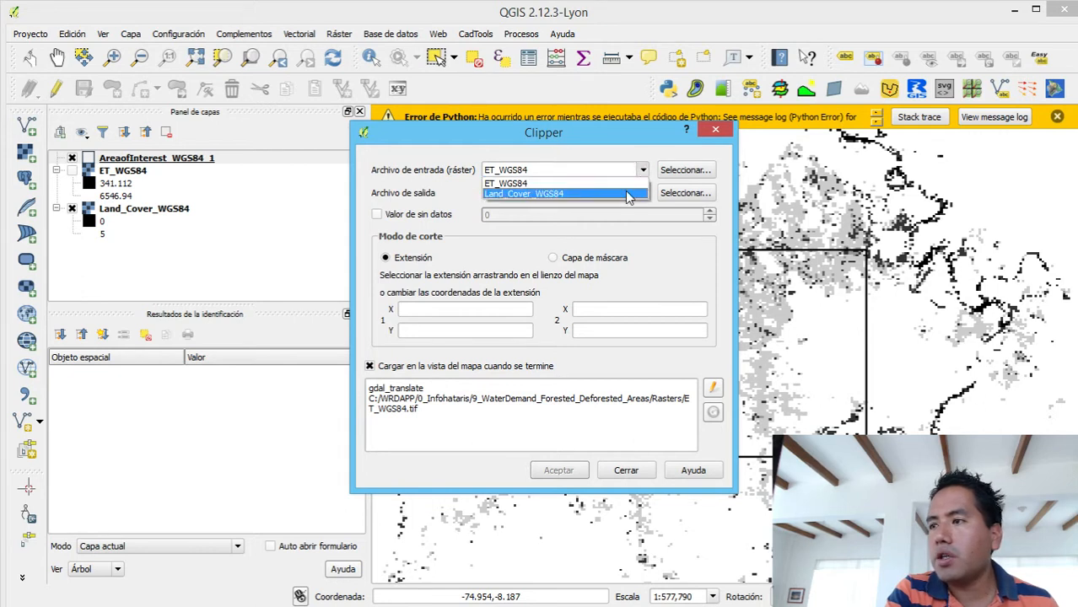
{"action": "left_click", "coordinate": [628, 195]}
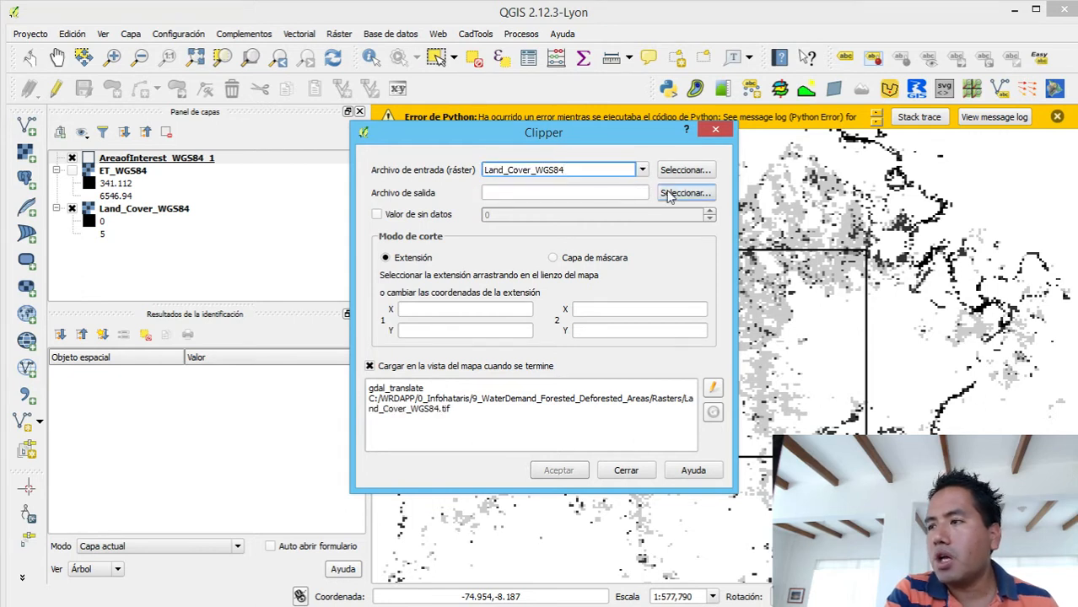
- Open the output file selection for the clipped land cover raster
{"action": "left_click", "coordinate": [682, 193]}
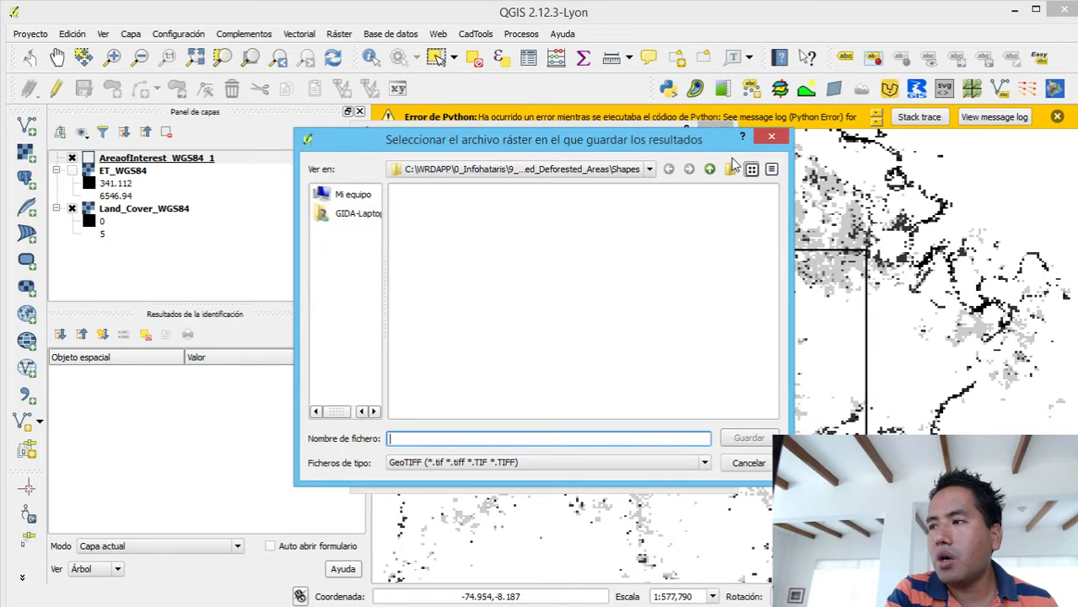
{"action": "left_click", "coordinate": [709, 169]}
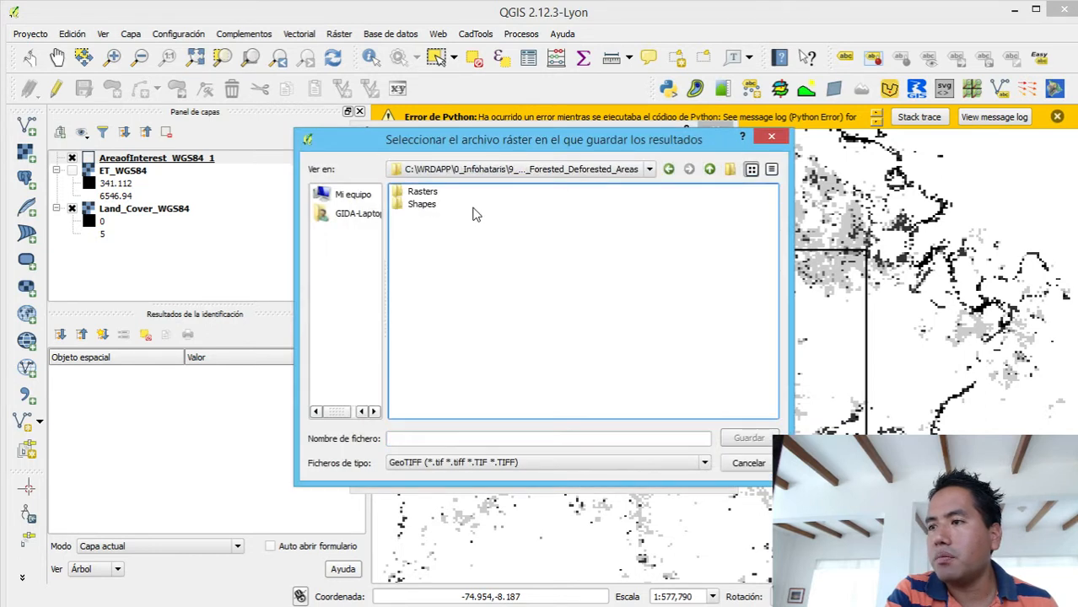
{"action": "double_click", "coordinate": [421, 205]}
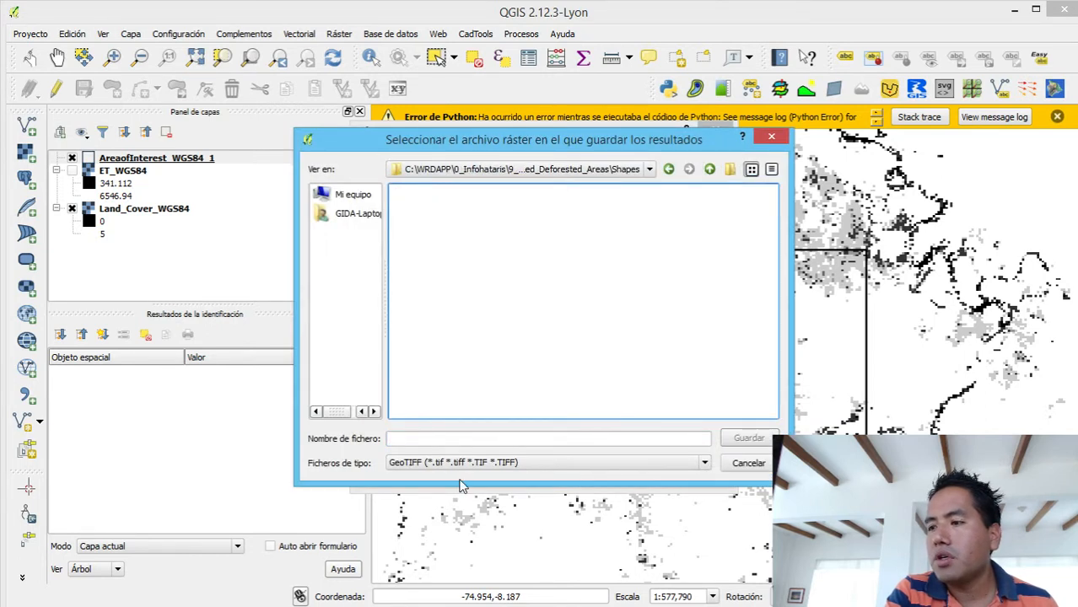
{"action": "left_click", "coordinate": [520, 439]}
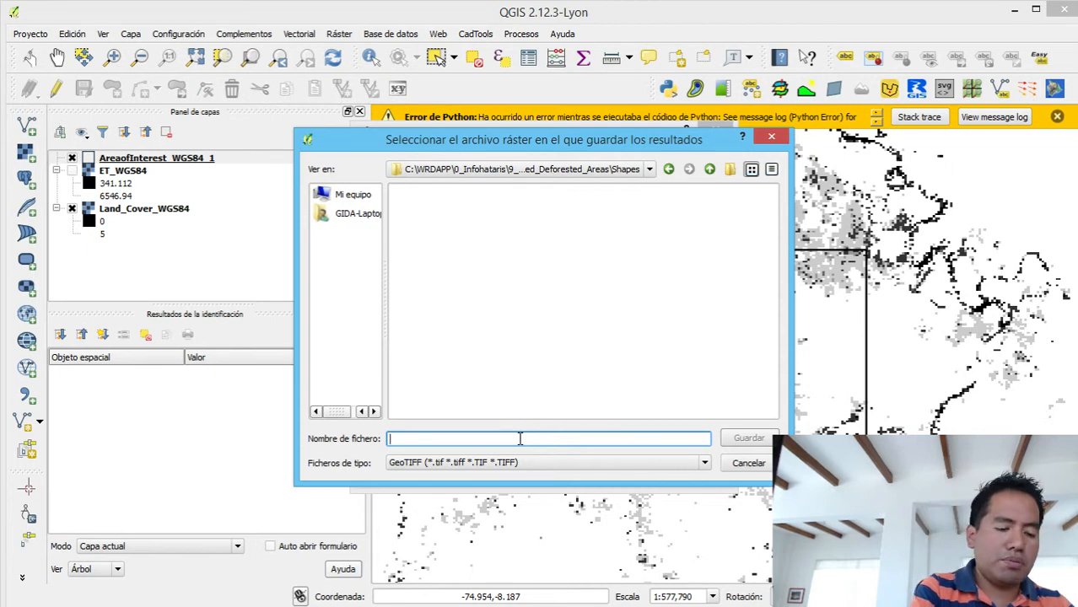
{"action": "type", "text": "Land"}
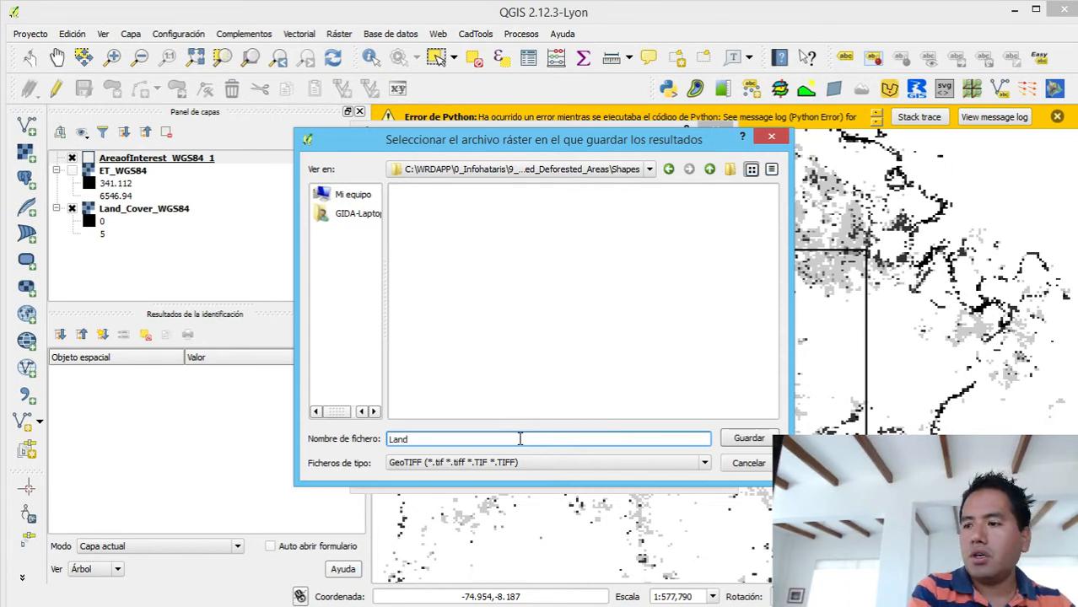
{"action": "type", "text": "n"}
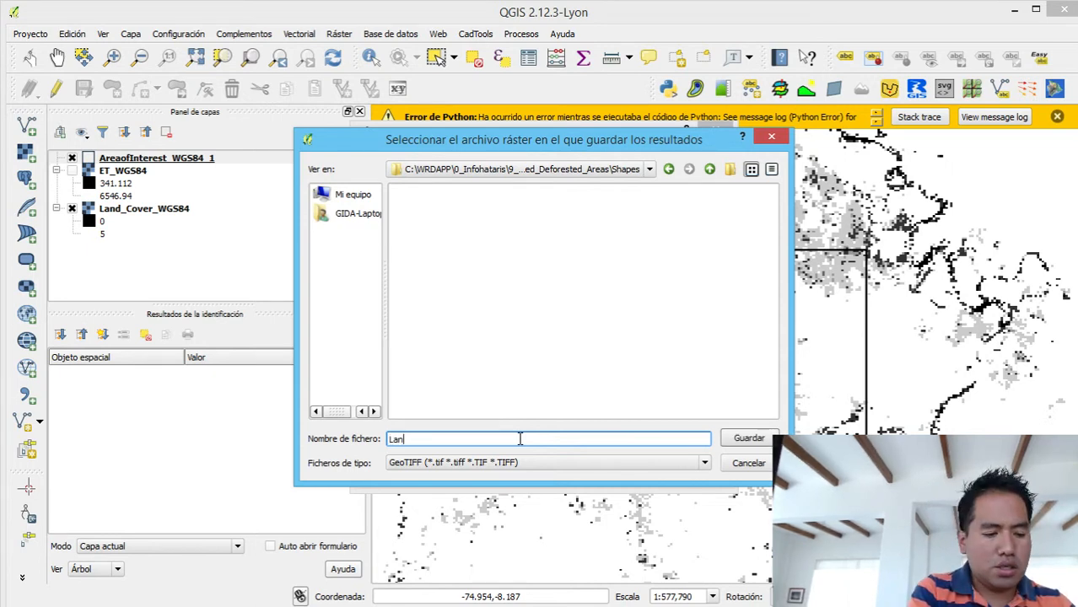
{"action": "type", "text": "d_Cover"}
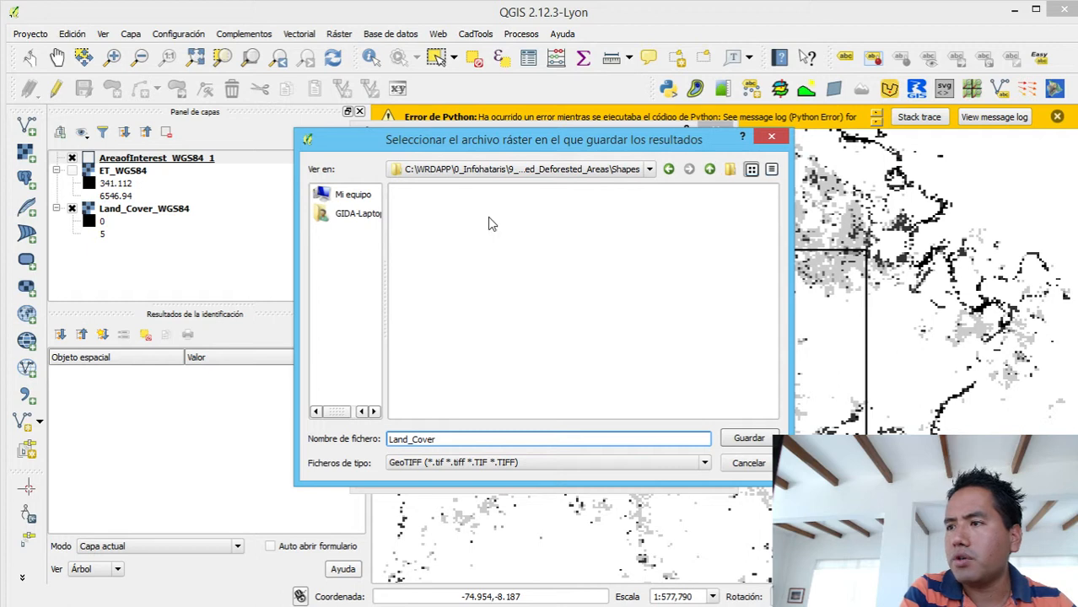
- Set the clipped raster's output file to Land_Cover_WGS84_Cut.tif in the Rasters folder
{"action": "left_click", "coordinate": [710, 169]}
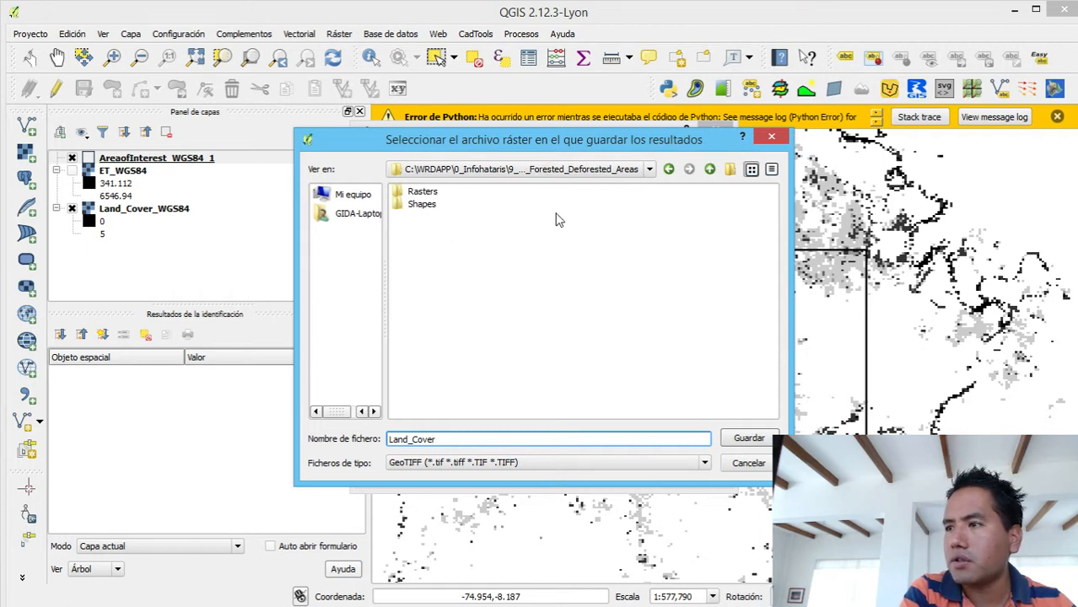
{"action": "left_click", "coordinate": [436, 195]}
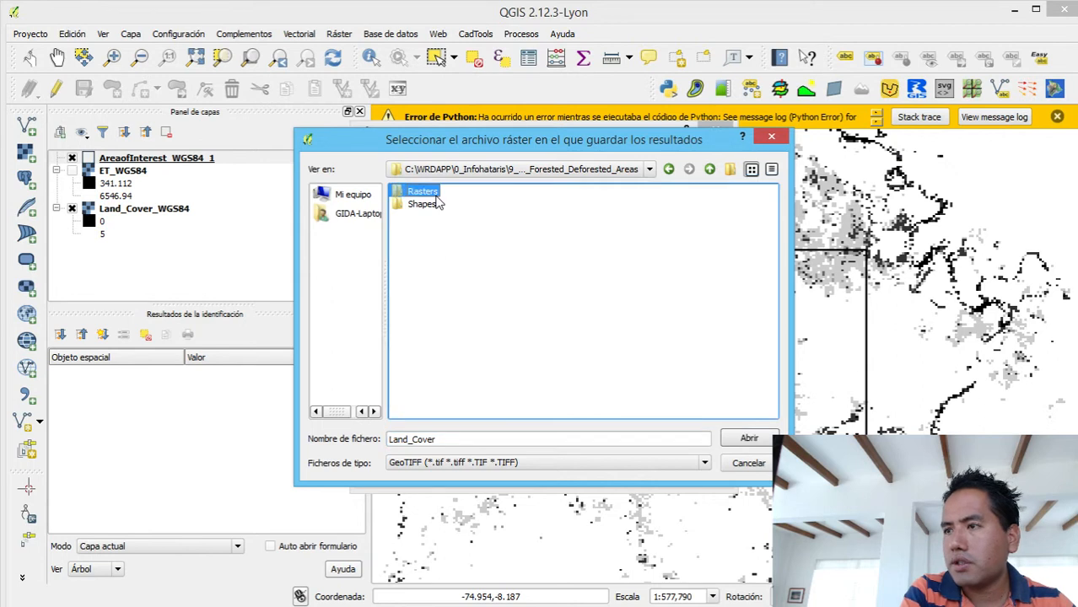
{"action": "double_click", "coordinate": [437, 198]}
{"action": "left_click", "coordinate": [437, 203]}
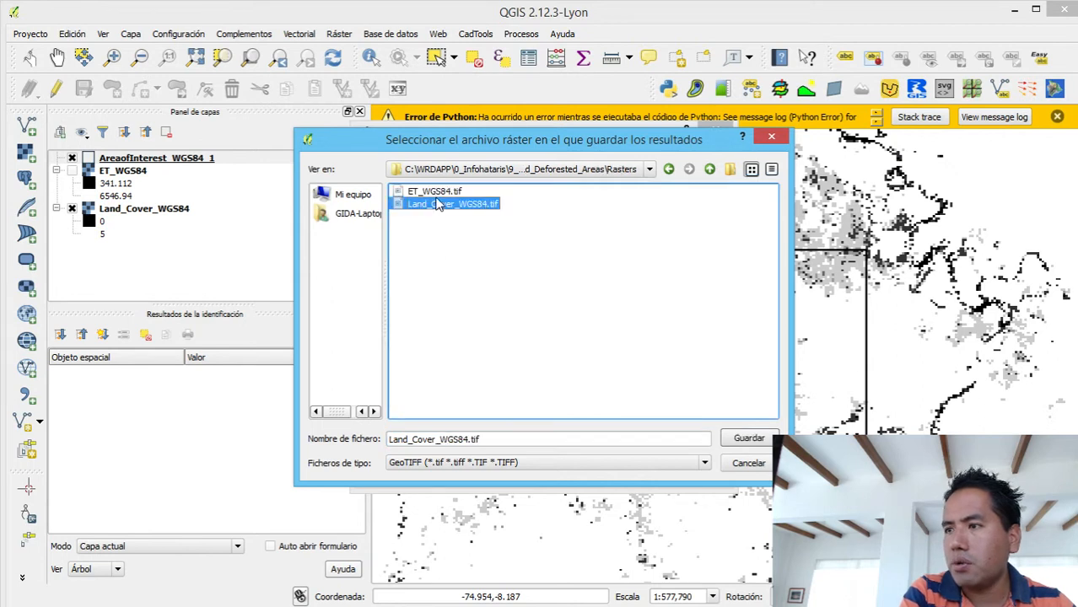
{"action": "right_click", "coordinate": [470, 440]}
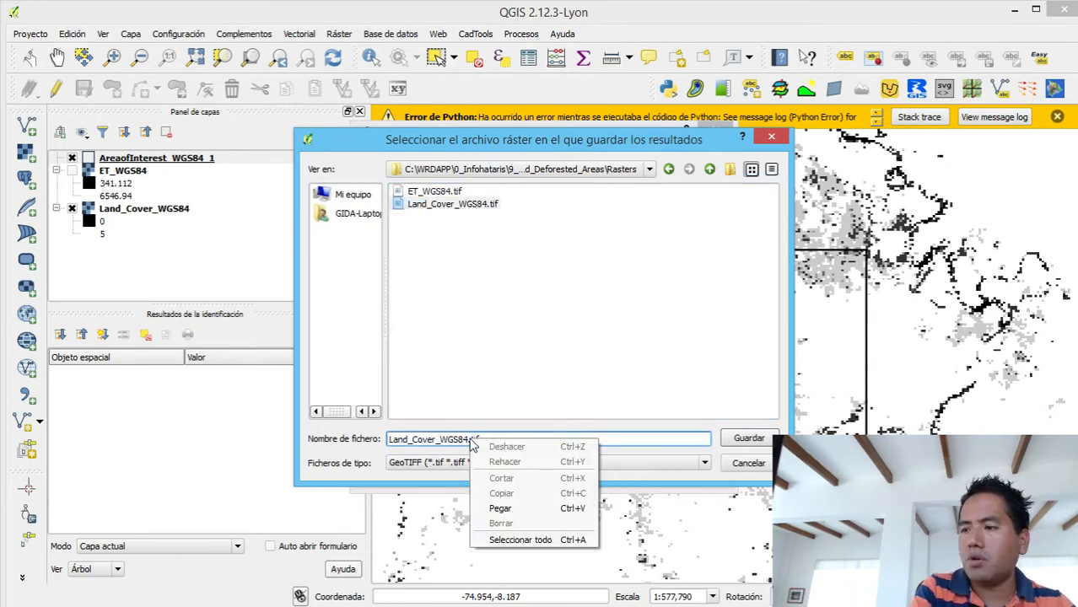
{"action": "left_click", "coordinate": [465, 439]}
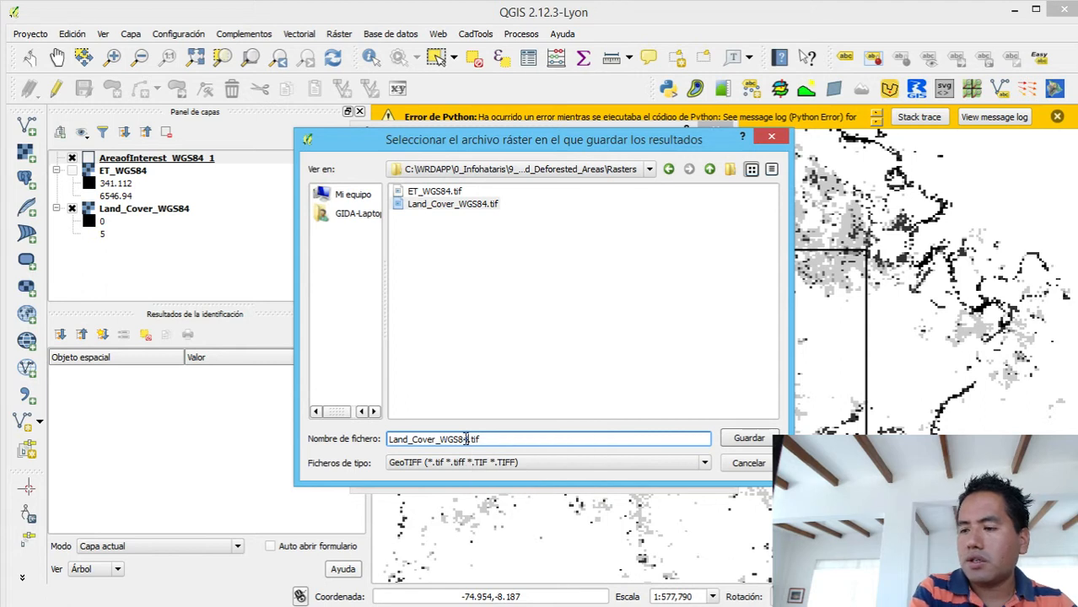
{"action": "type", "text": "_Cut"}
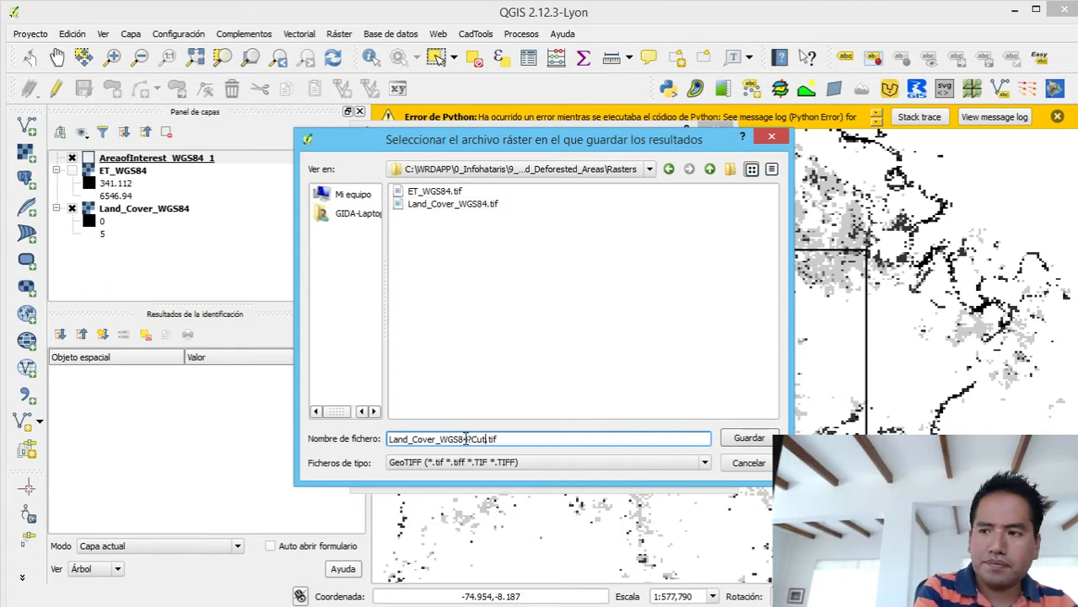
{"action": "left_click", "coordinate": [472, 436]}
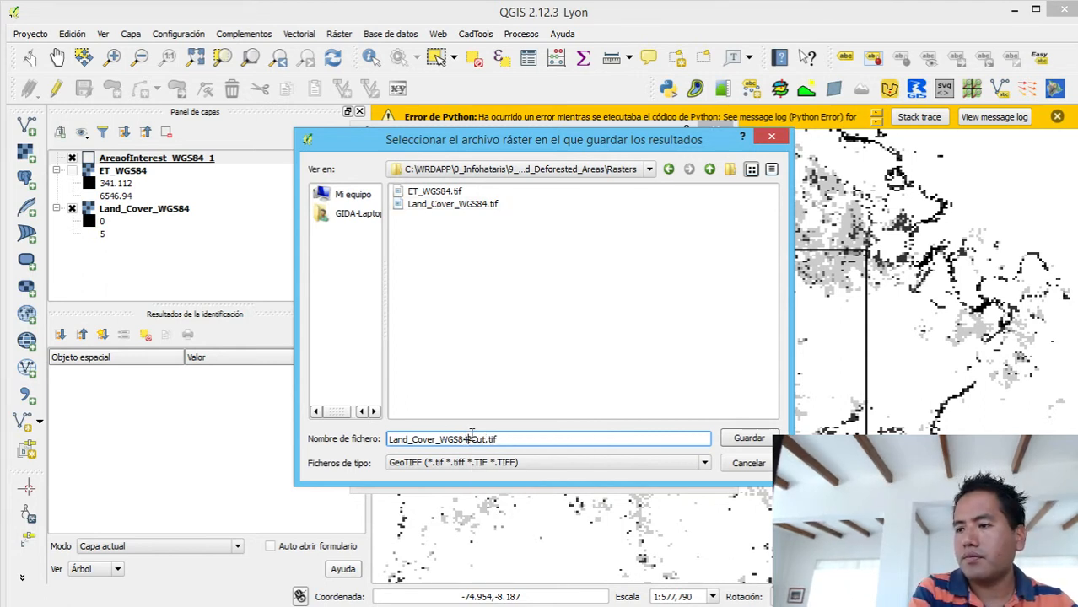
{"action": "key", "text": "BackSpace"}
{"action": "type", "text": "_"}
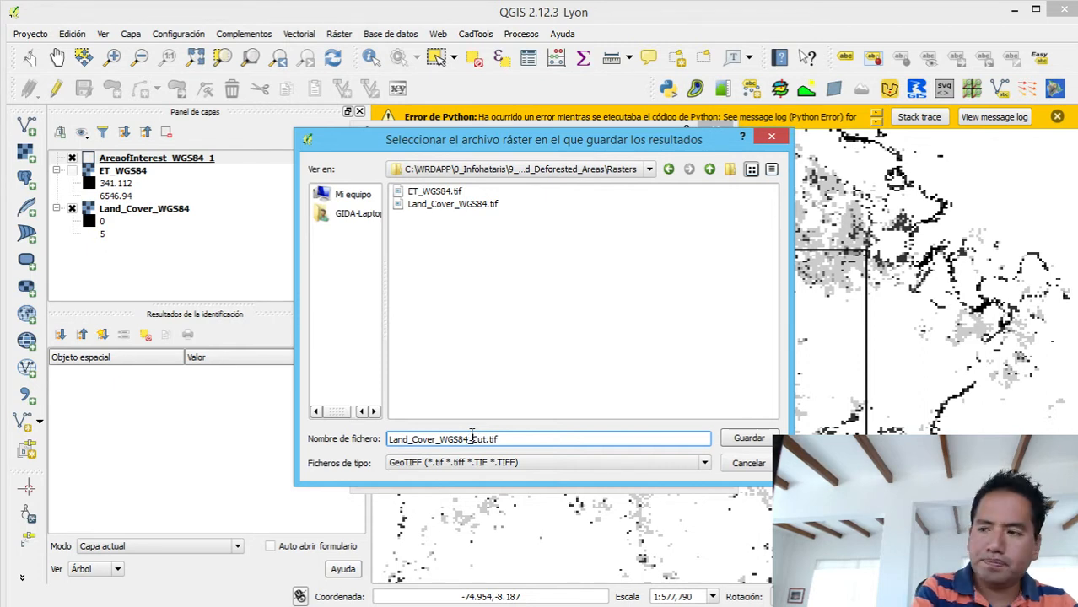
{"action": "left_click", "coordinate": [749, 439]}
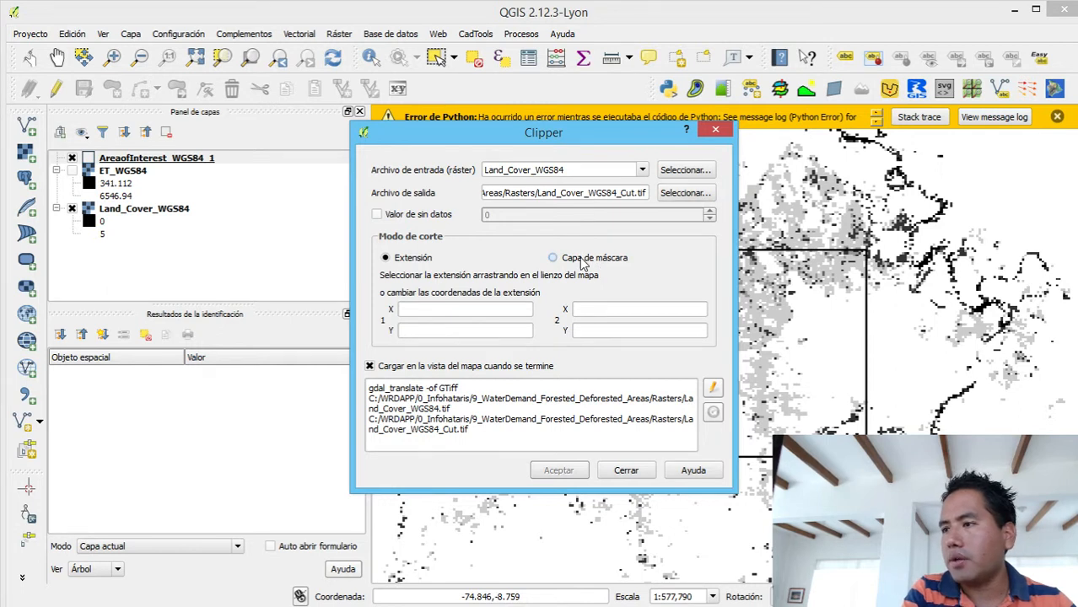
- Clip the land cover raster with AreaofInterest_WGS84_1 as the mask layer and close the Clipper tool
{"action": "left_click", "coordinate": [553, 259]}
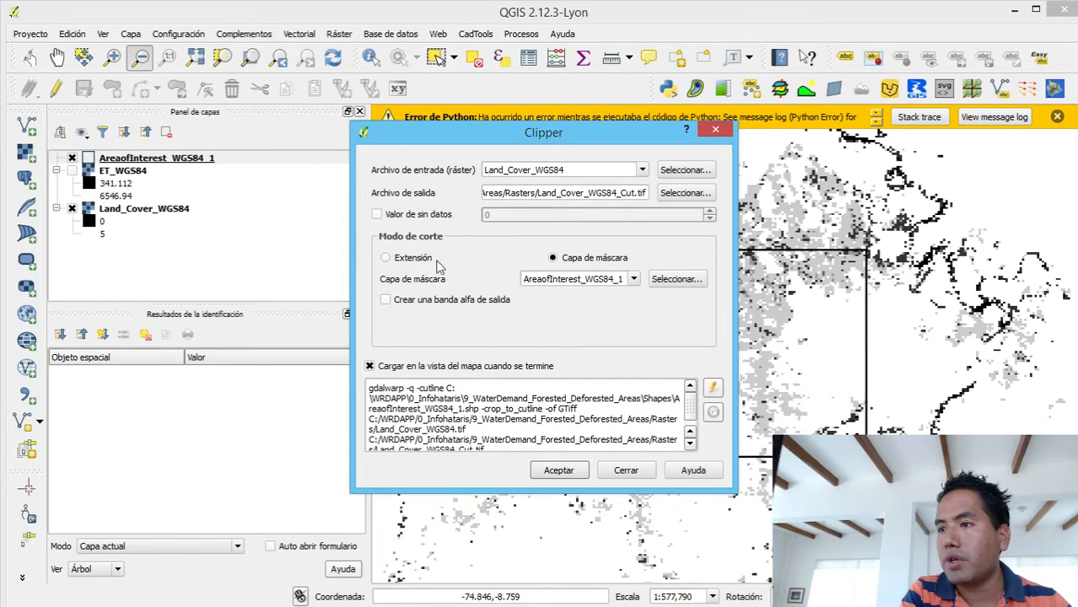
{"action": "left_click", "coordinate": [561, 469]}
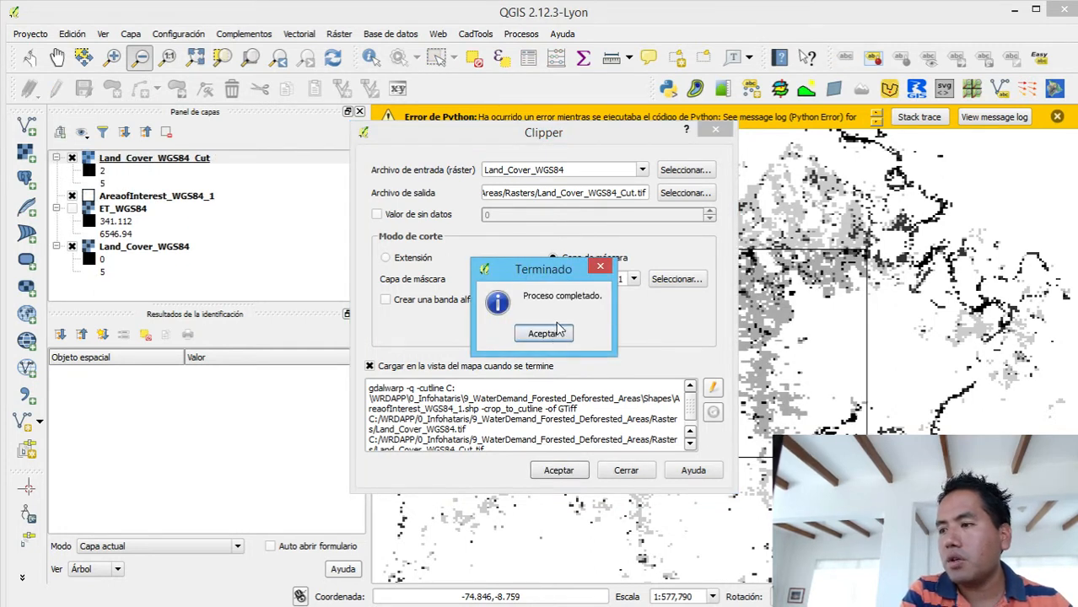
{"action": "left_click", "coordinate": [557, 330]}
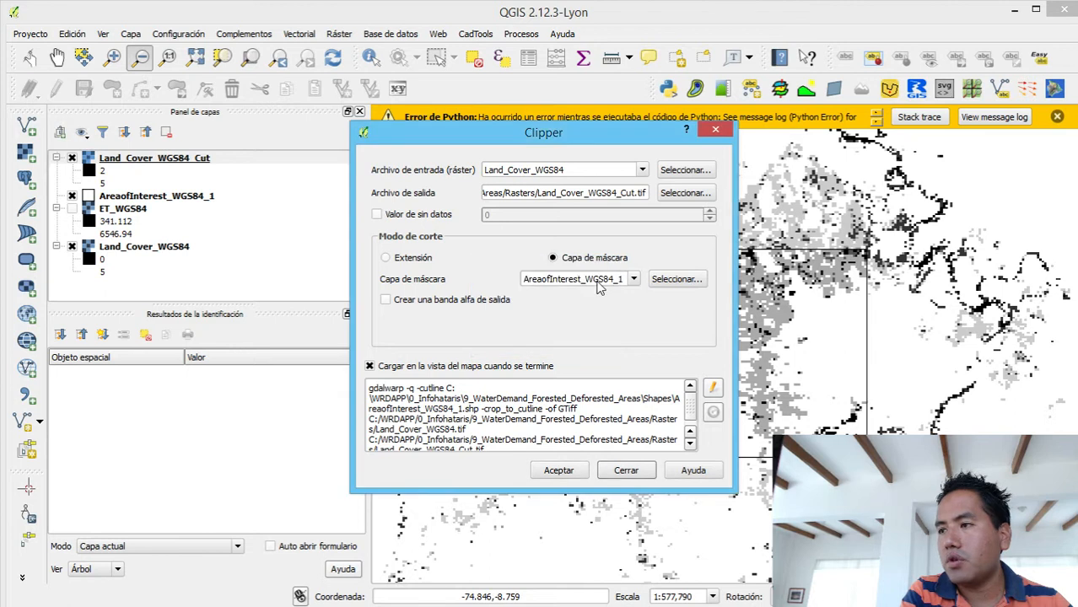
{"action": "left_click", "coordinate": [718, 130]}
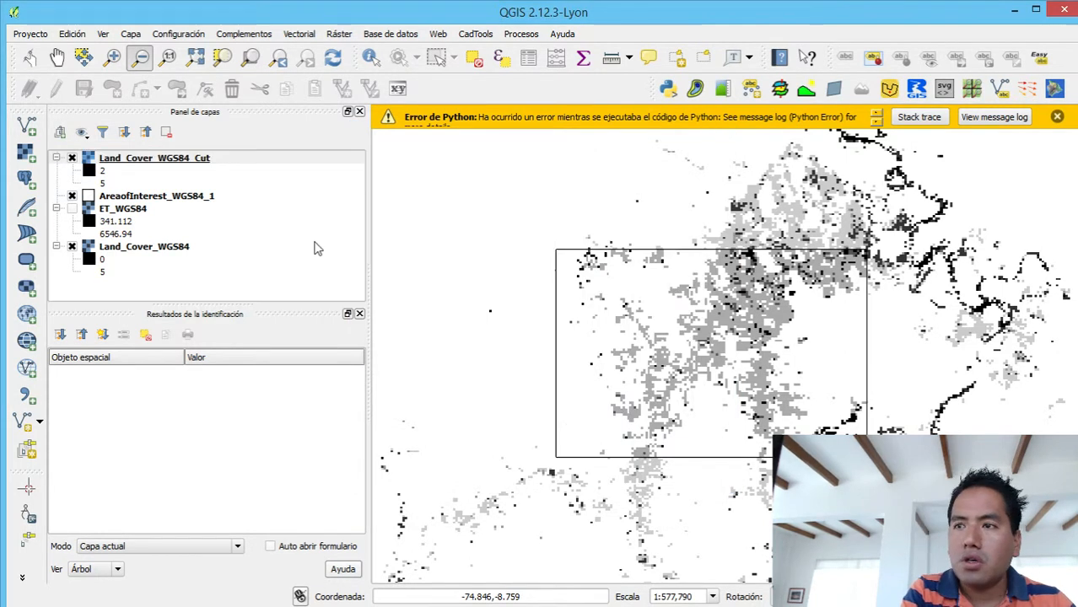
- Hide the Land_Cover_WGS84 layer and zoom to the extent of the Land_Cover_WGS84_Cut layer
{"action": "left_click", "coordinate": [72, 254]}
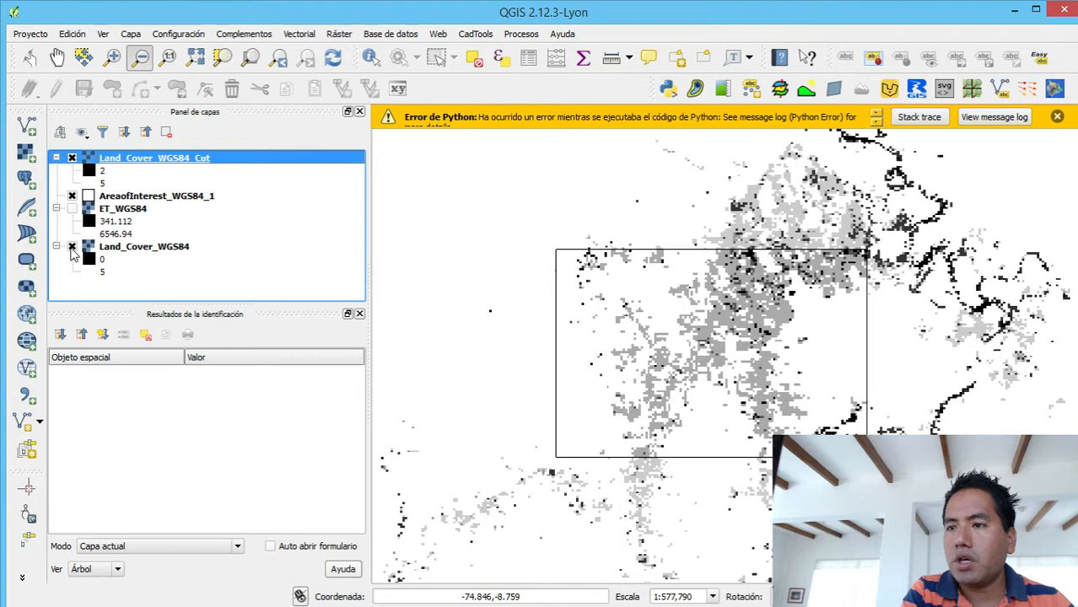
{"action": "right_click", "coordinate": [73, 255]}
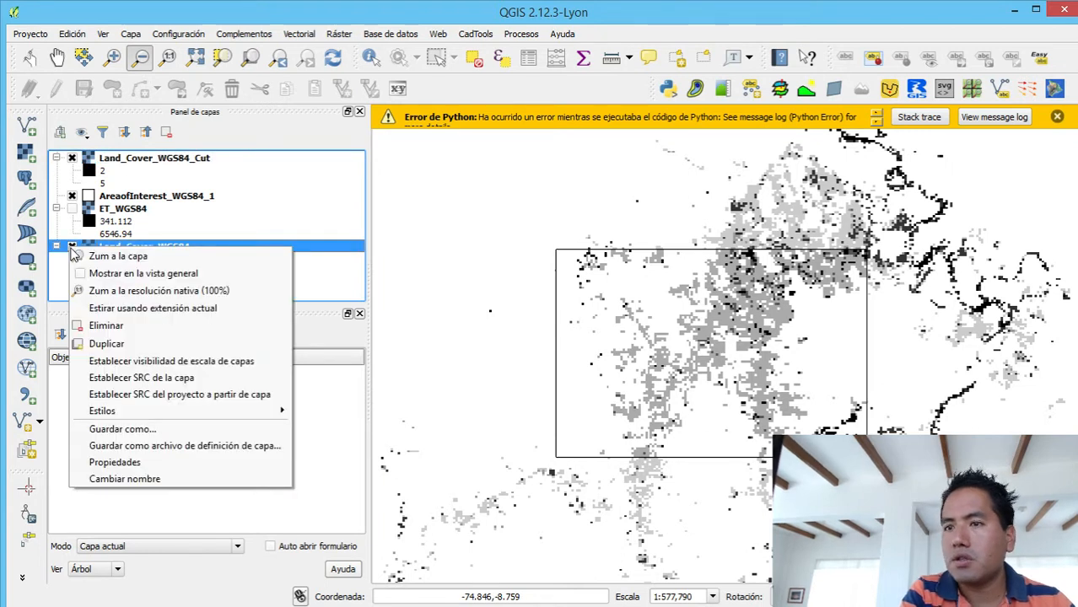
{"action": "left_click", "coordinate": [72, 256]}
{"action": "left_click", "coordinate": [72, 247]}
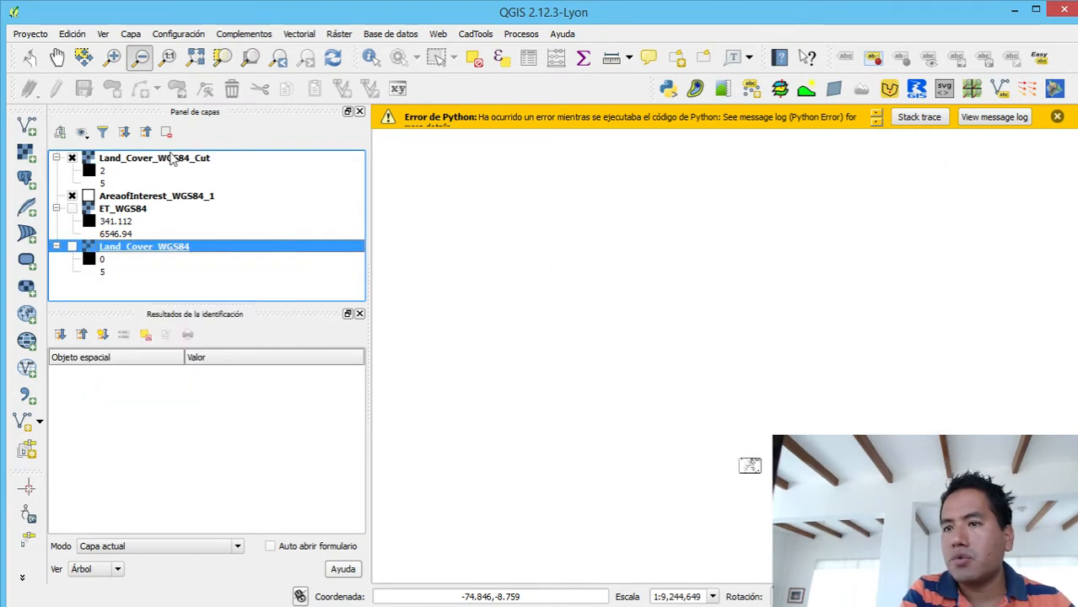
{"action": "left_click", "coordinate": [173, 159]}
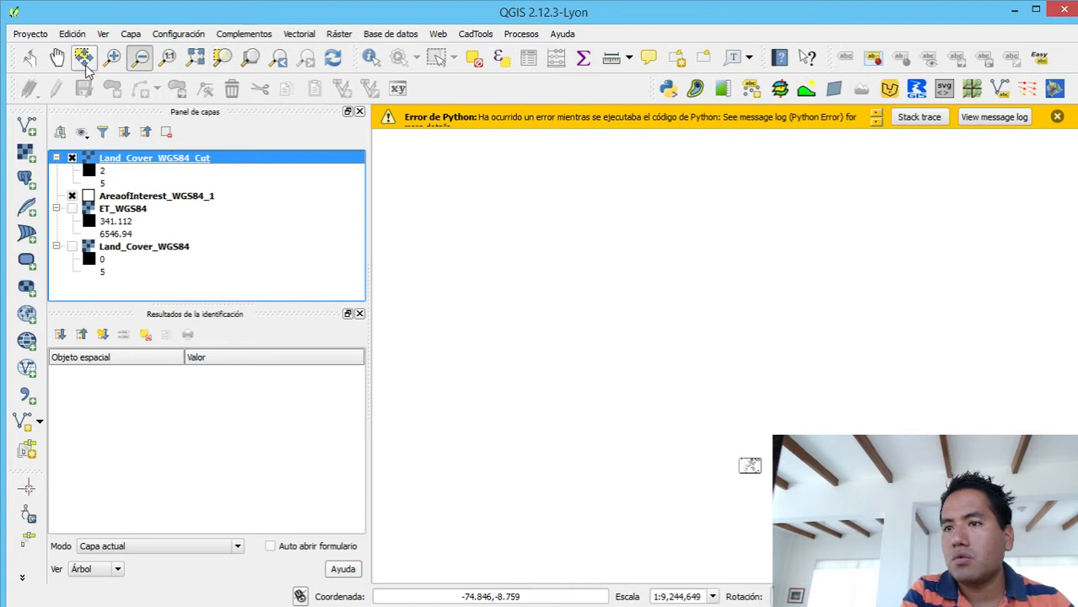
{"action": "right_click", "coordinate": [179, 161]}
{"action": "left_click", "coordinate": [192, 169]}
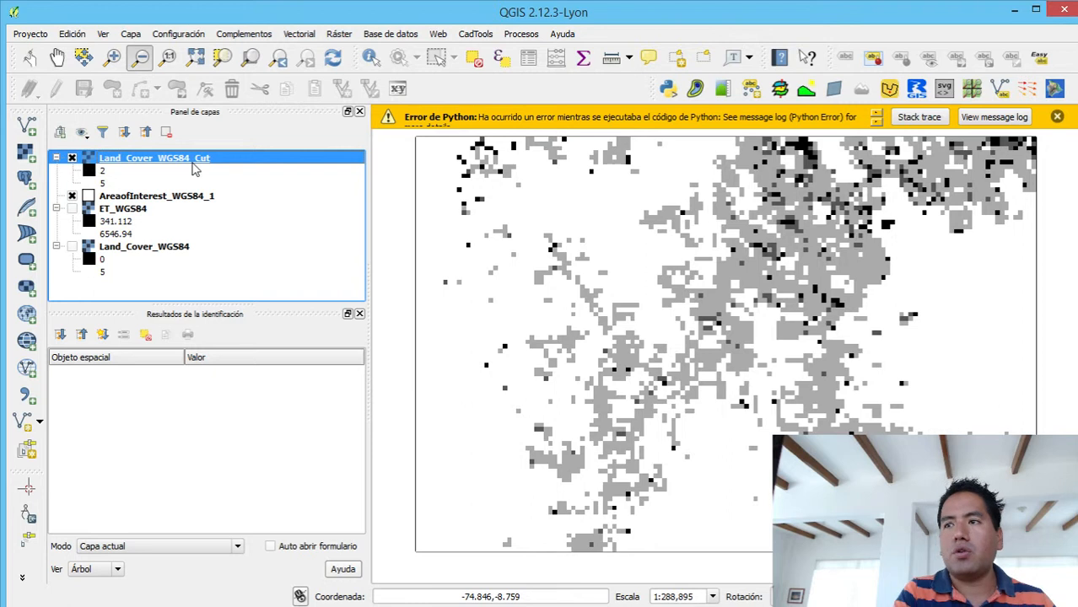
- Start the Polygonize (raster to vector) tool with Land_Cover_WGS84_Cut as the input raster
{"action": "left_click", "coordinate": [341, 37]}
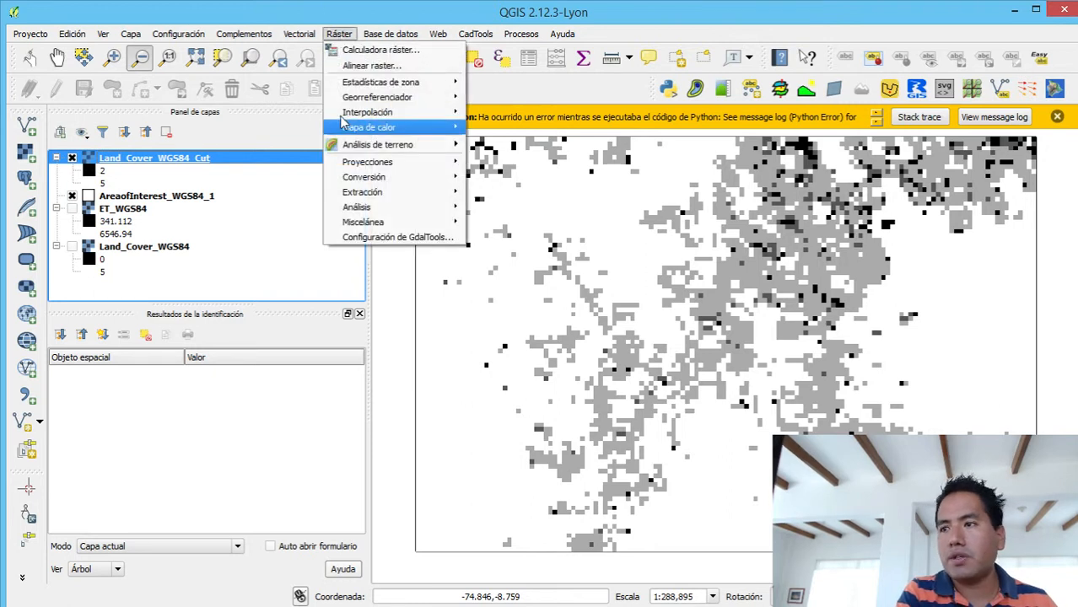
{"action": "mouse_move", "coordinate": [363, 180]}
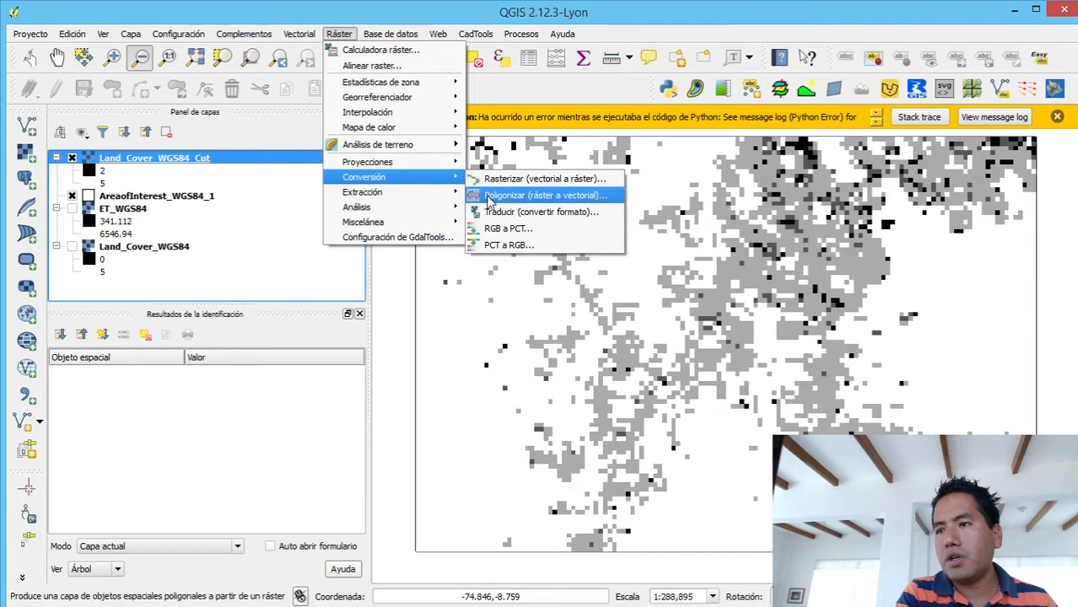
{"action": "left_click", "coordinate": [491, 197]}
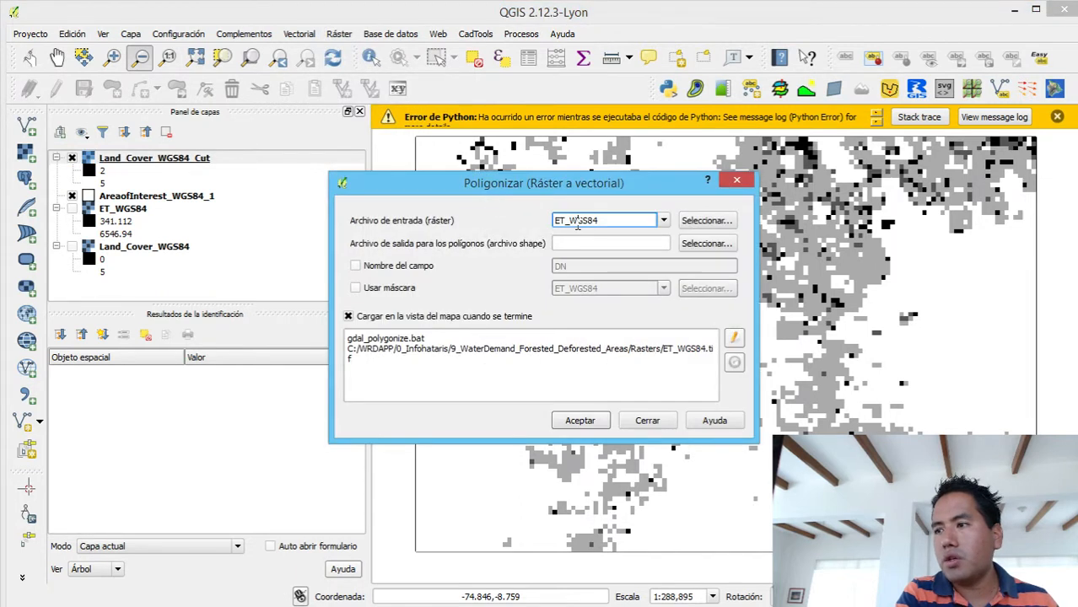
{"action": "left_click", "coordinate": [664, 221]}
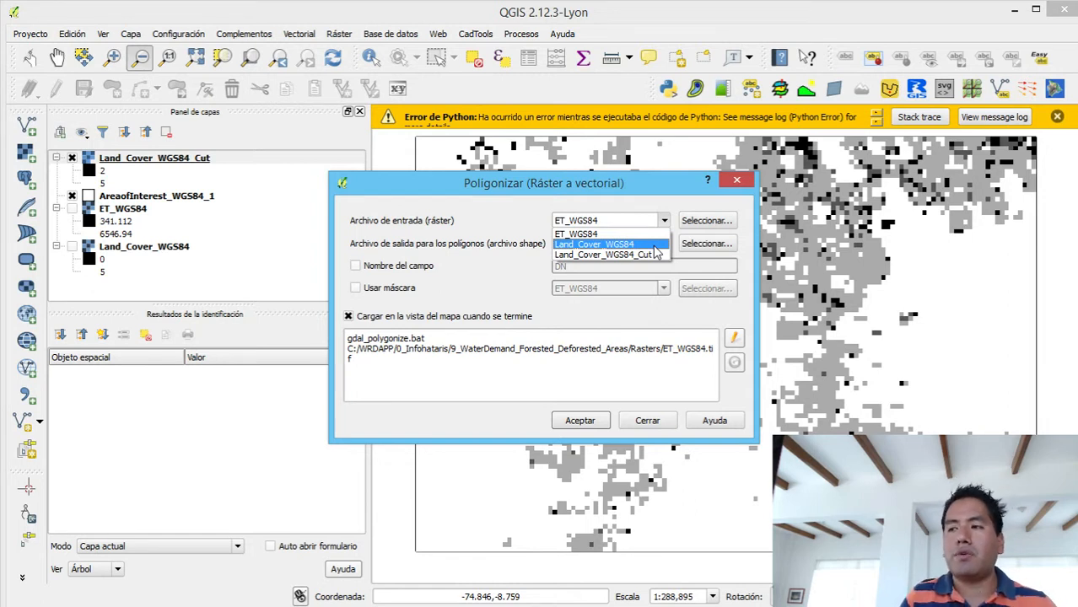
{"action": "left_click", "coordinate": [651, 254]}
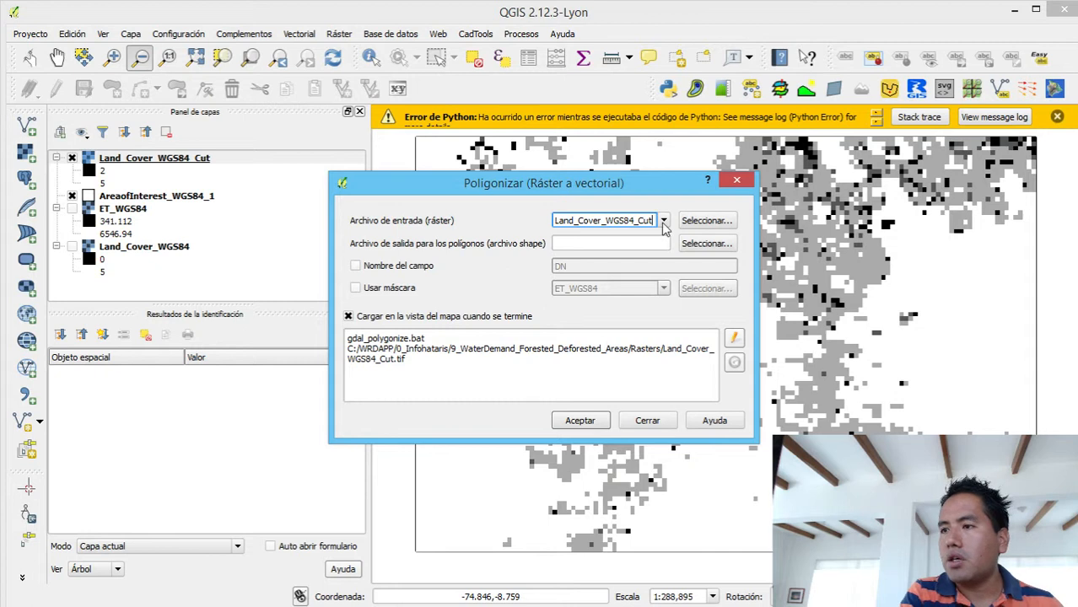
- Set the polygon output file to LandCover_WGS84_Cut in the Shapes folder
{"action": "left_click", "coordinate": [727, 243]}
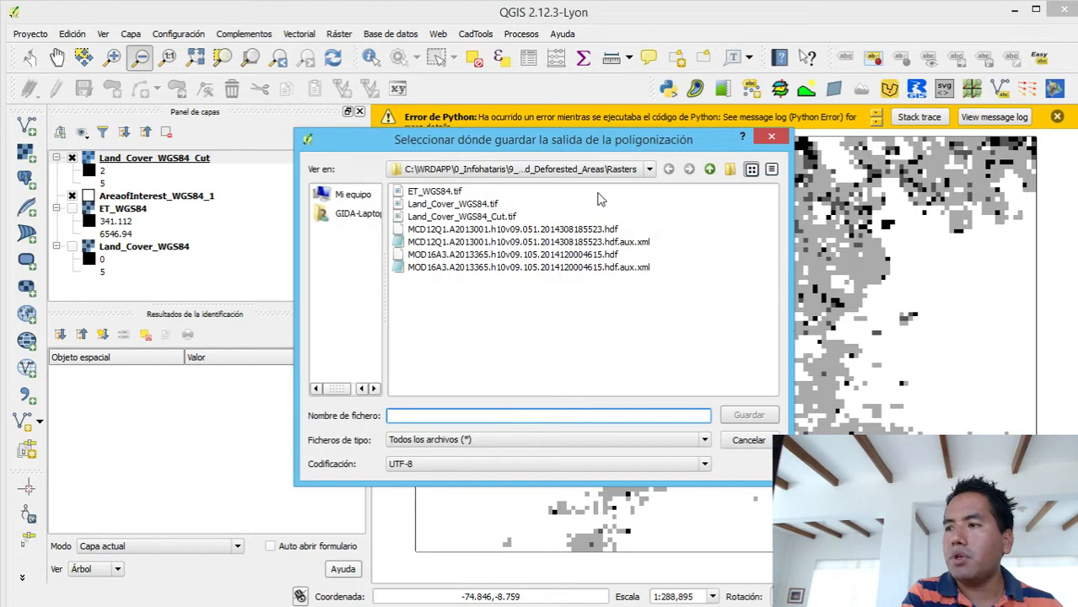
{"action": "left_click", "coordinate": [709, 169]}
{"action": "double_click", "coordinate": [399, 204]}
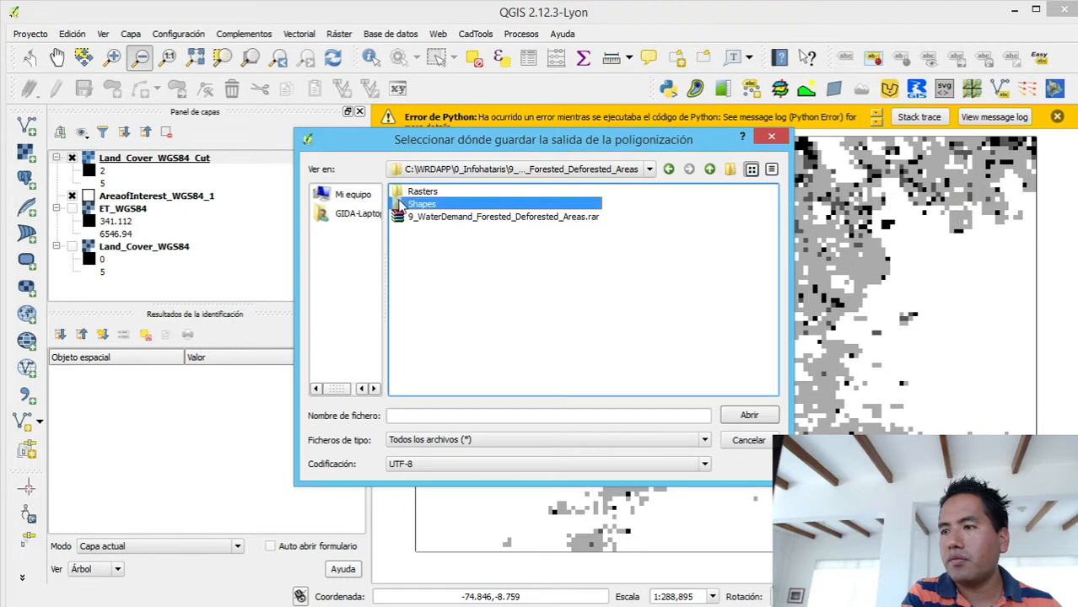
{"action": "left_click", "coordinate": [426, 415]}
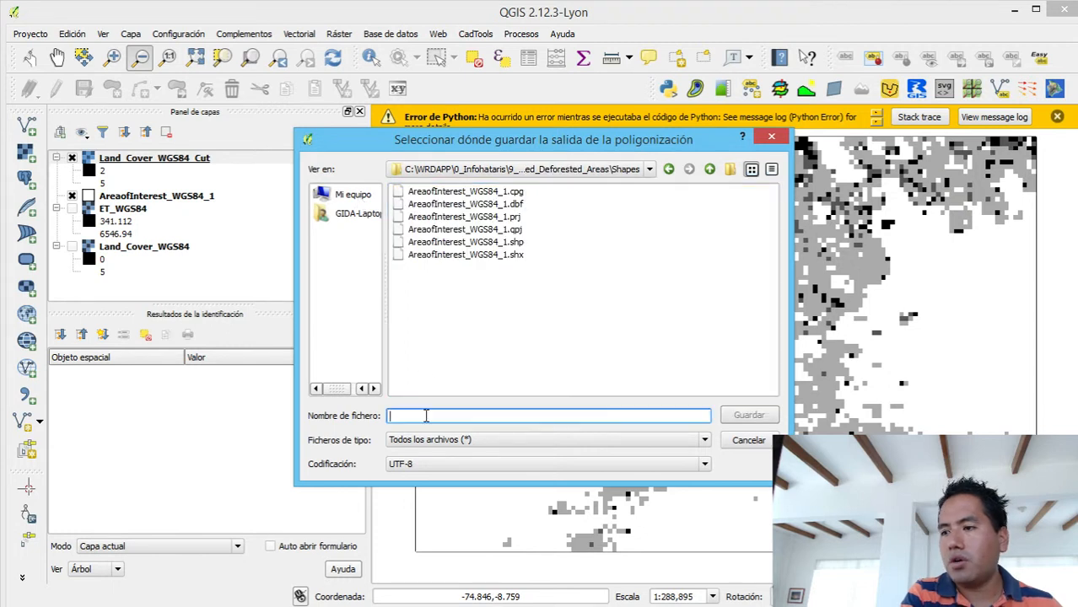
{"action": "type", "text": "Lan"}
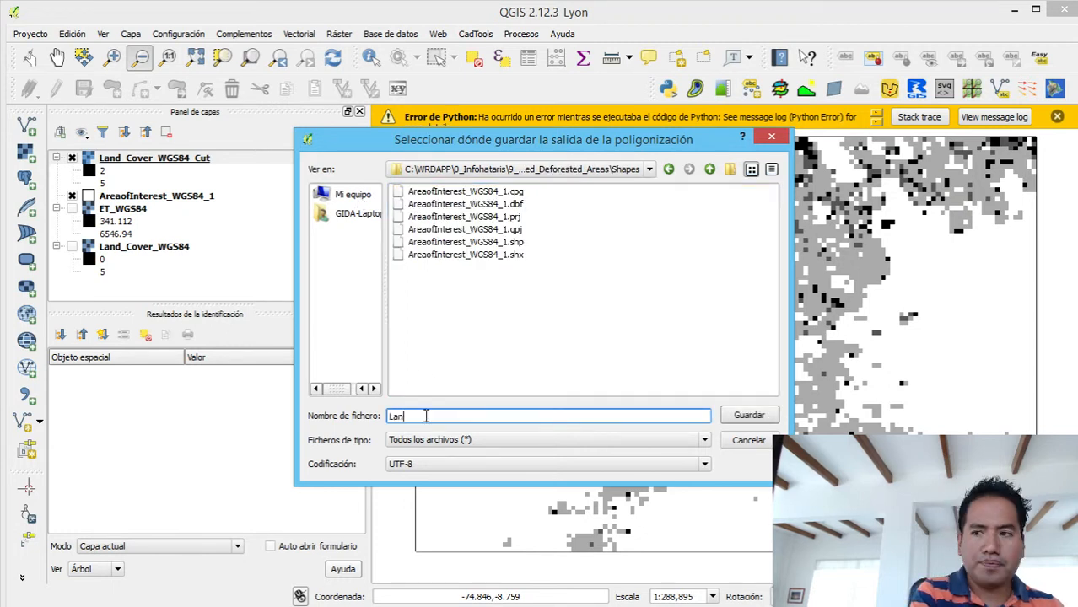
{"action": "type", "text": "dCover_WGS84_Cut"}
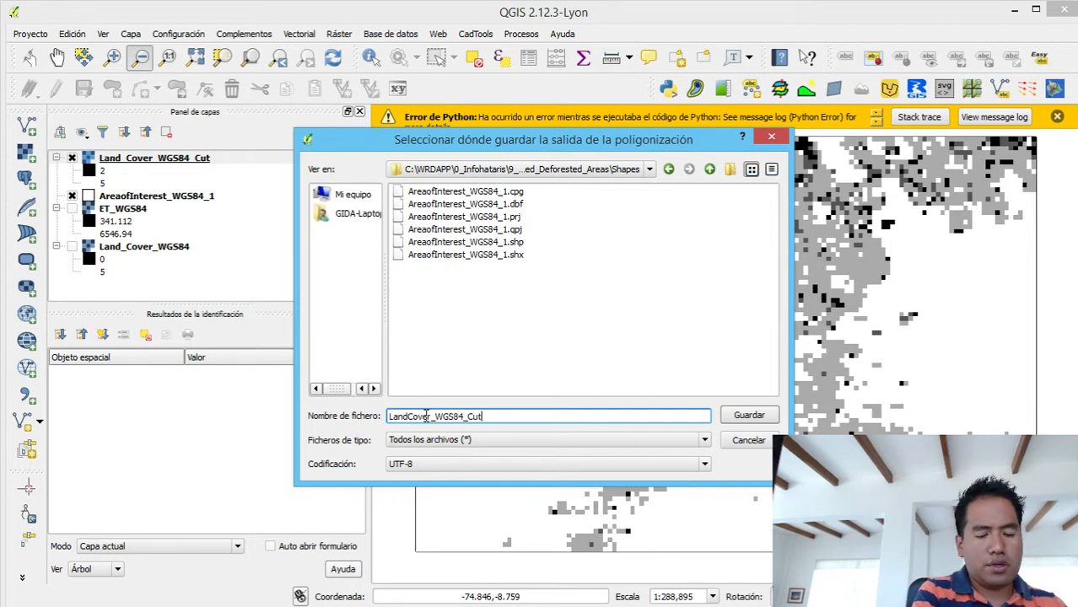
{"action": "left_click", "coordinate": [747, 415]}
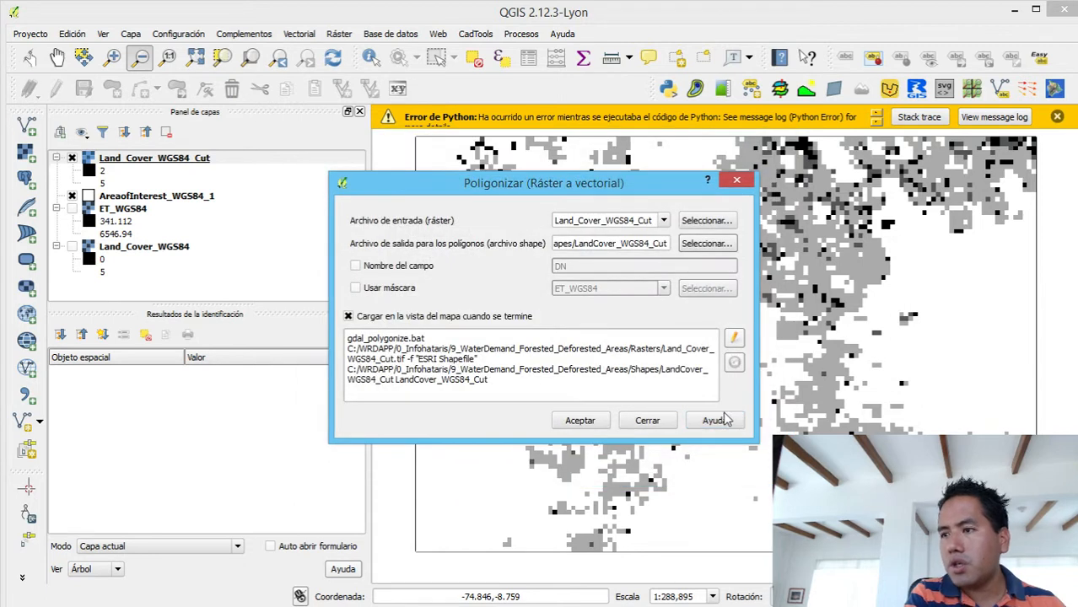
- Enable a custom field name, set it to Type, polygonize the raster and close the Polygonize tool
{"action": "left_click", "coordinate": [383, 271]}
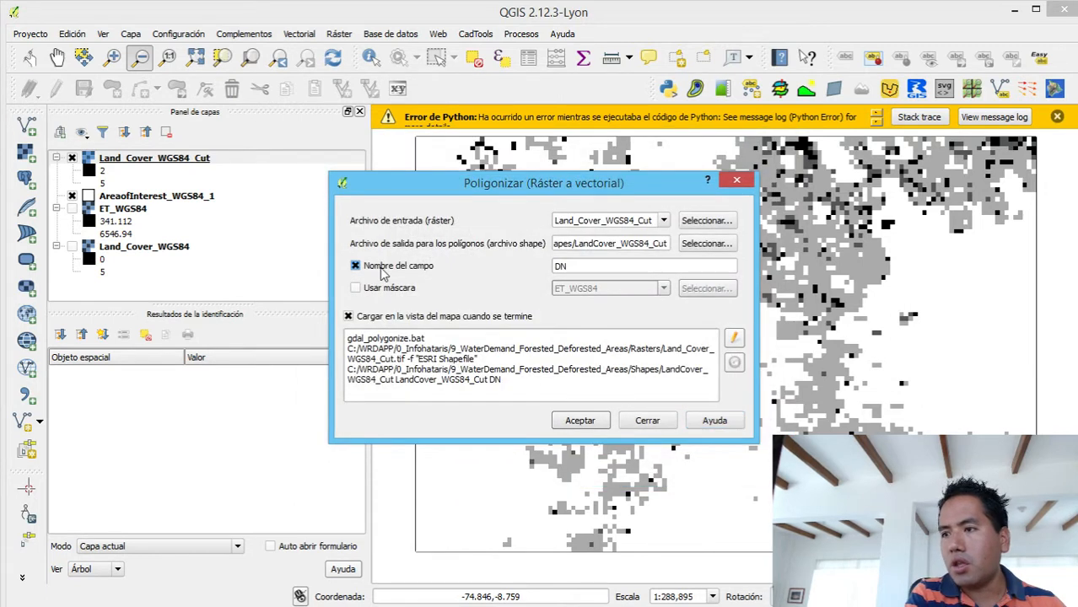
{"action": "double_click", "coordinate": [624, 266]}
{"action": "type", "text": "Type"}
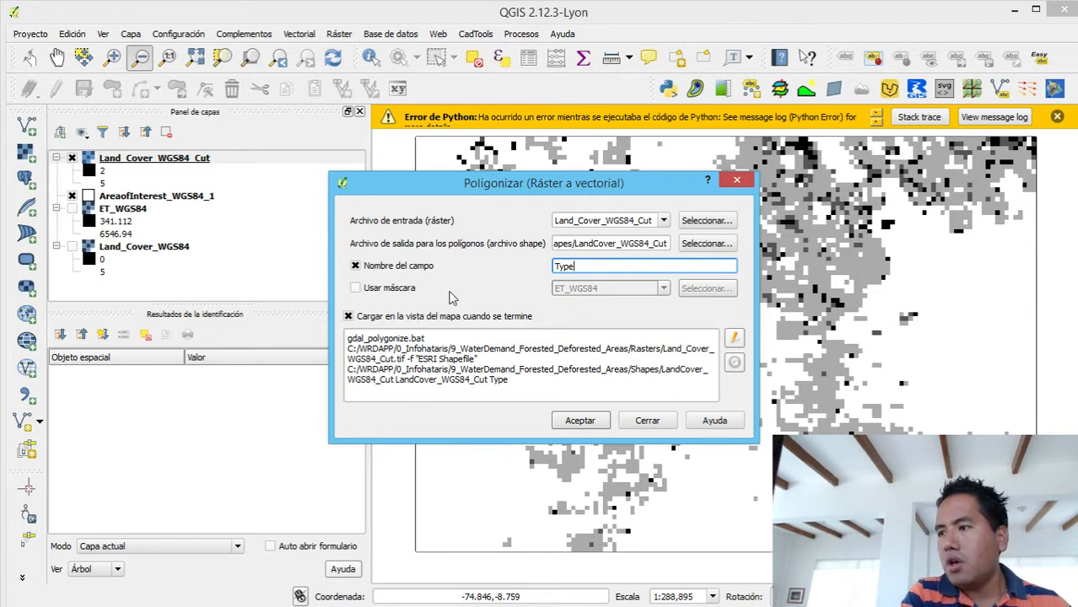
{"action": "left_click", "coordinate": [580, 420]}
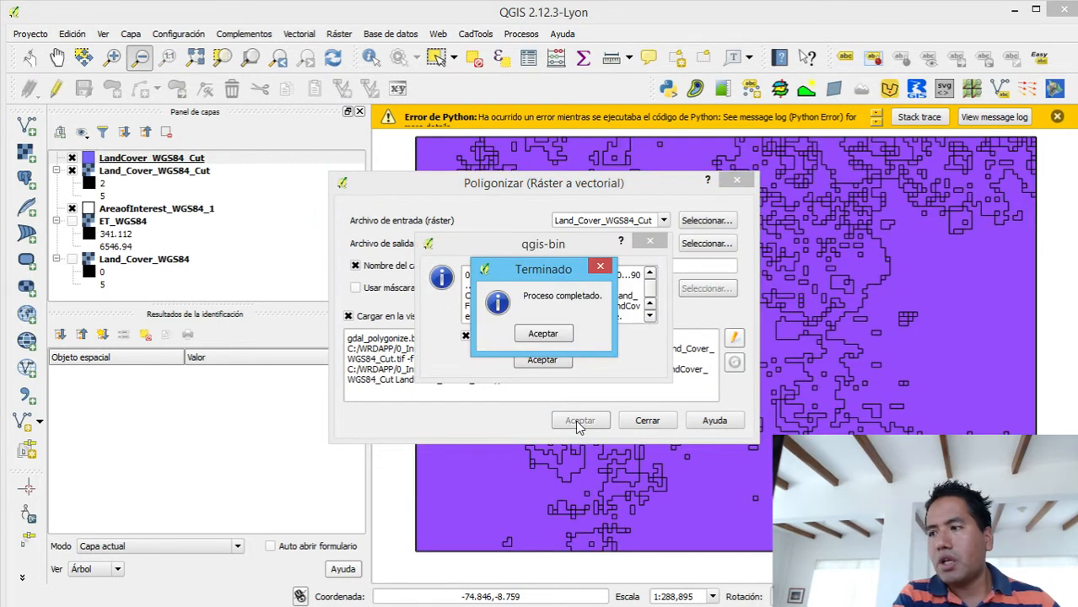
{"action": "left_click", "coordinate": [599, 266]}
{"action": "left_click", "coordinate": [650, 243]}
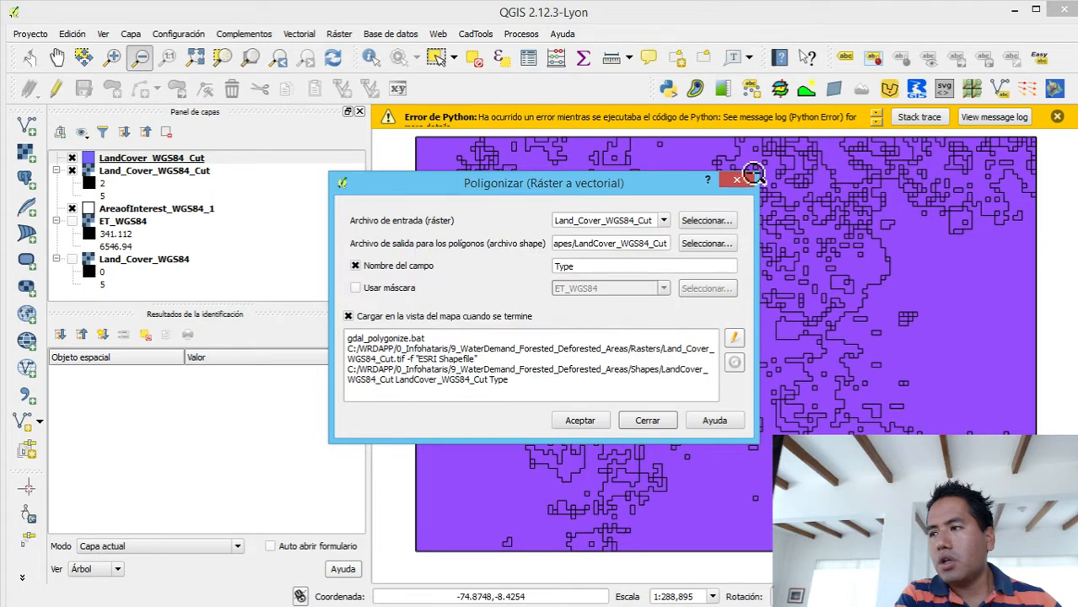
{"action": "left_click", "coordinate": [737, 180]}
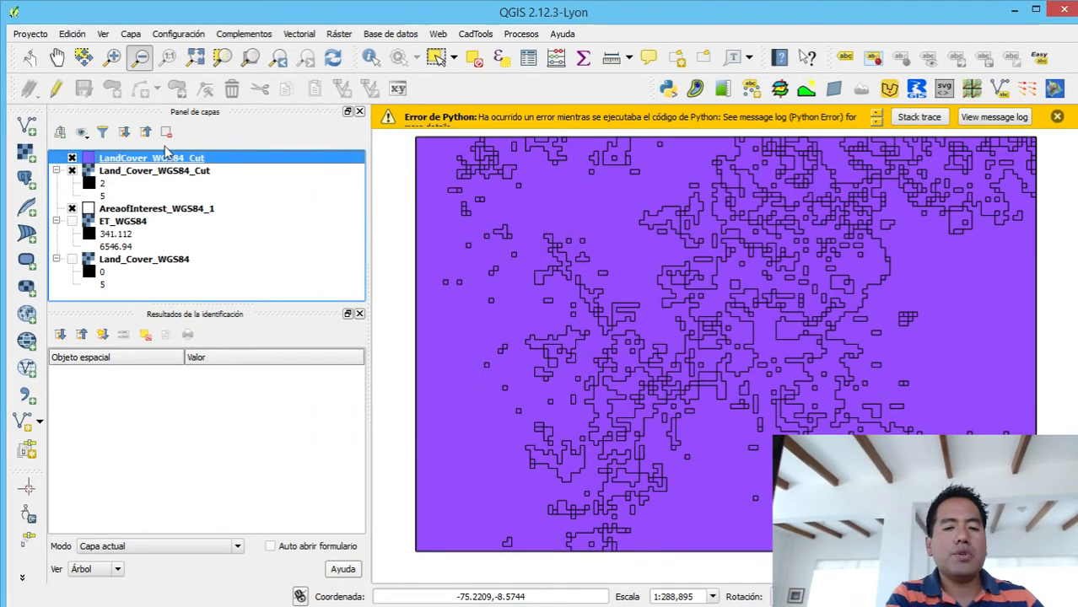
- Examine the Type values in the attribute table of the LandCover_WGS84_Cut polygon layer and close the table
{"action": "right_click", "coordinate": [110, 158]}
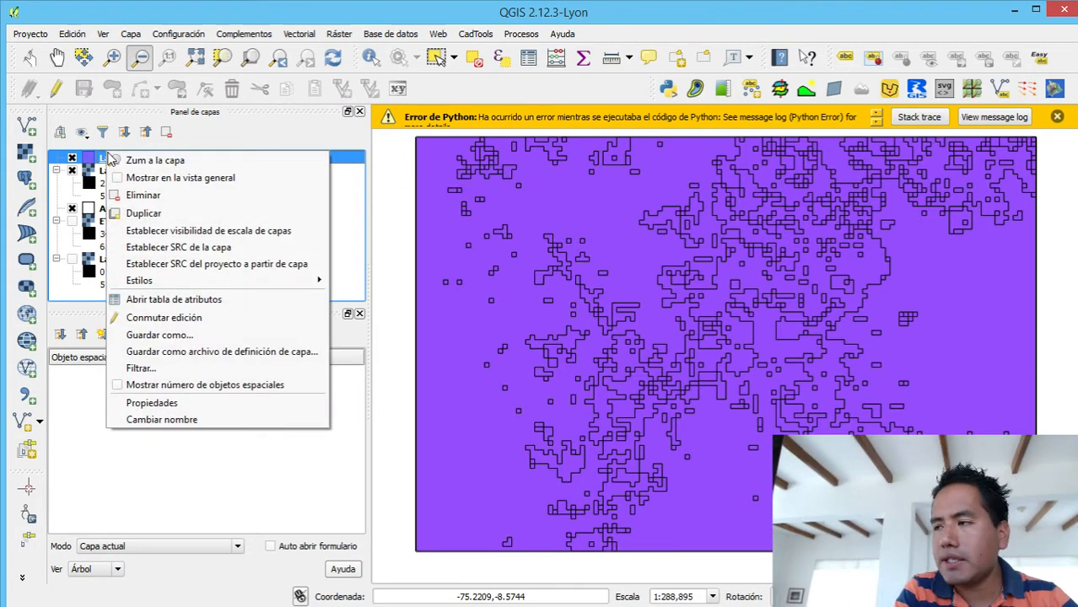
{"action": "left_click", "coordinate": [140, 301]}
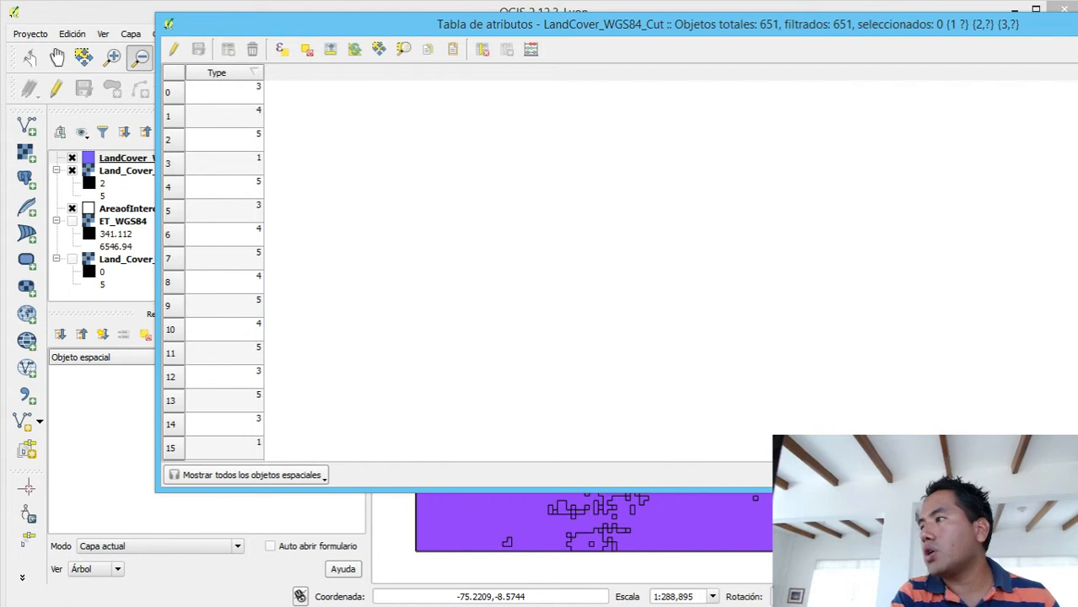
{"action": "key", "text": "alt+F4"}
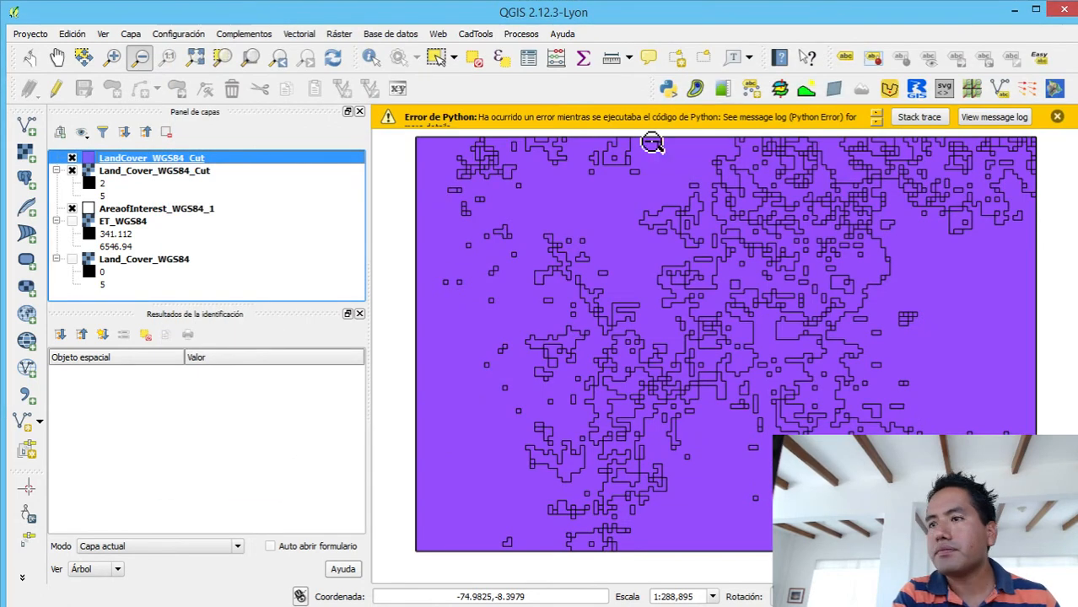
- Start the Singleparts to multipart geometry tool with LandCover_WGS84_Cut as the input layer
{"action": "left_click", "coordinate": [299, 34]}
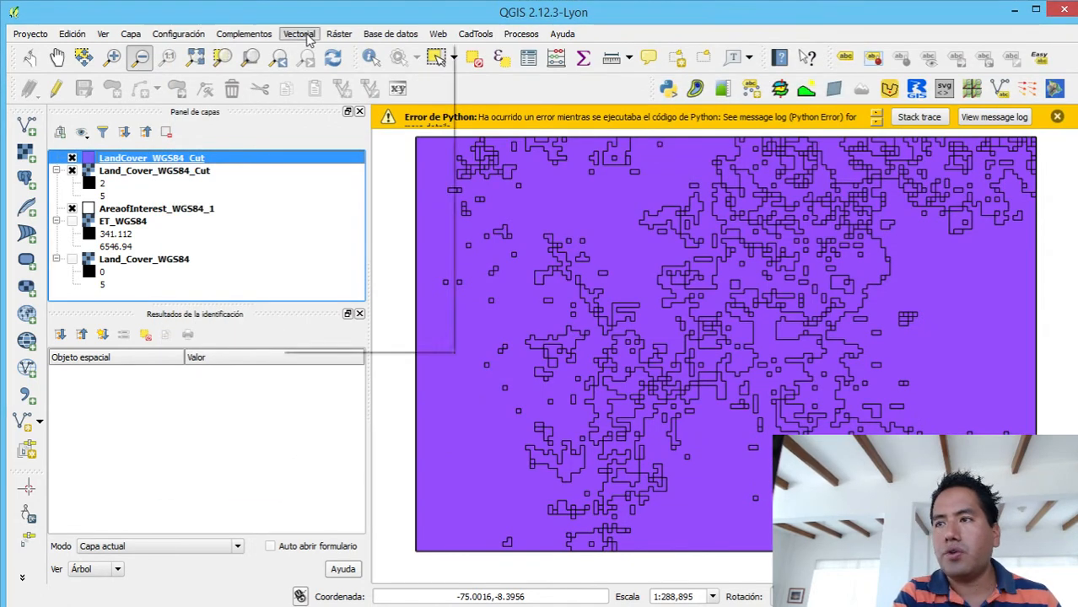
{"action": "mouse_move", "coordinate": [397, 310]}
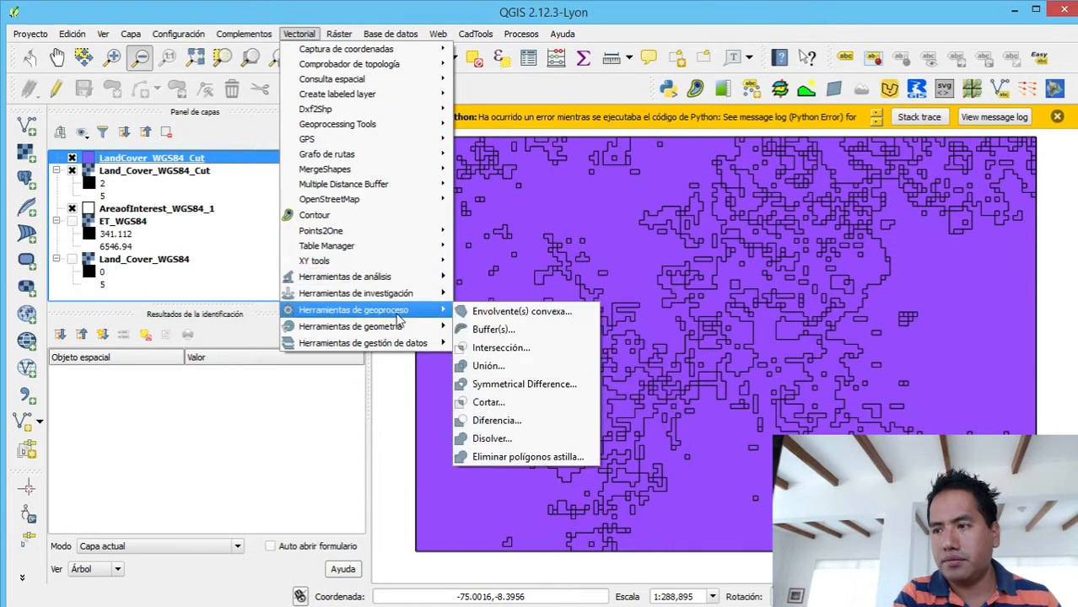
{"action": "mouse_move", "coordinate": [402, 330]}
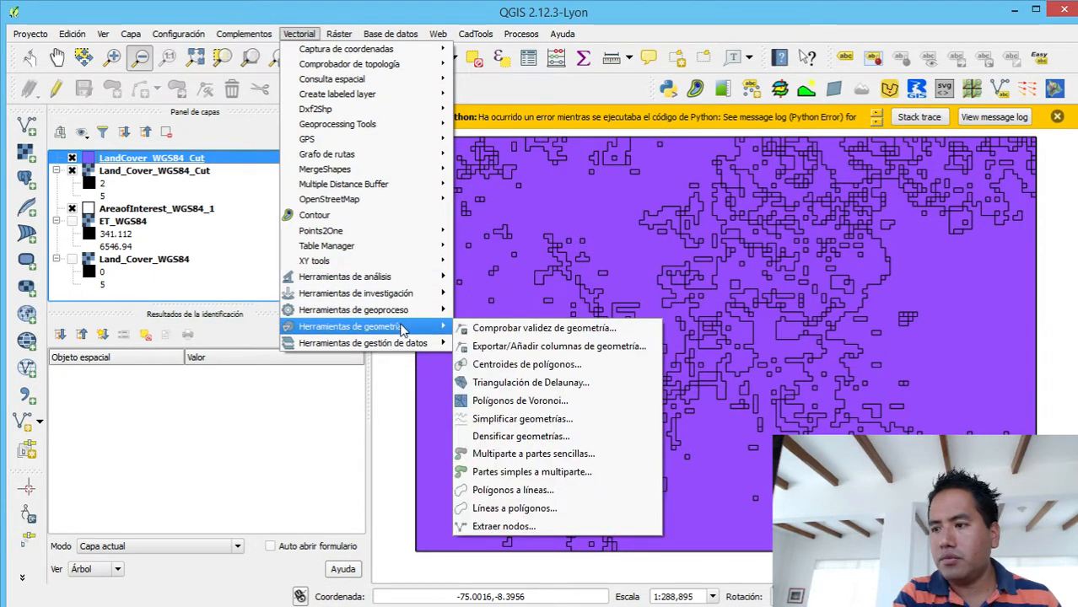
{"action": "left_click", "coordinate": [506, 472]}
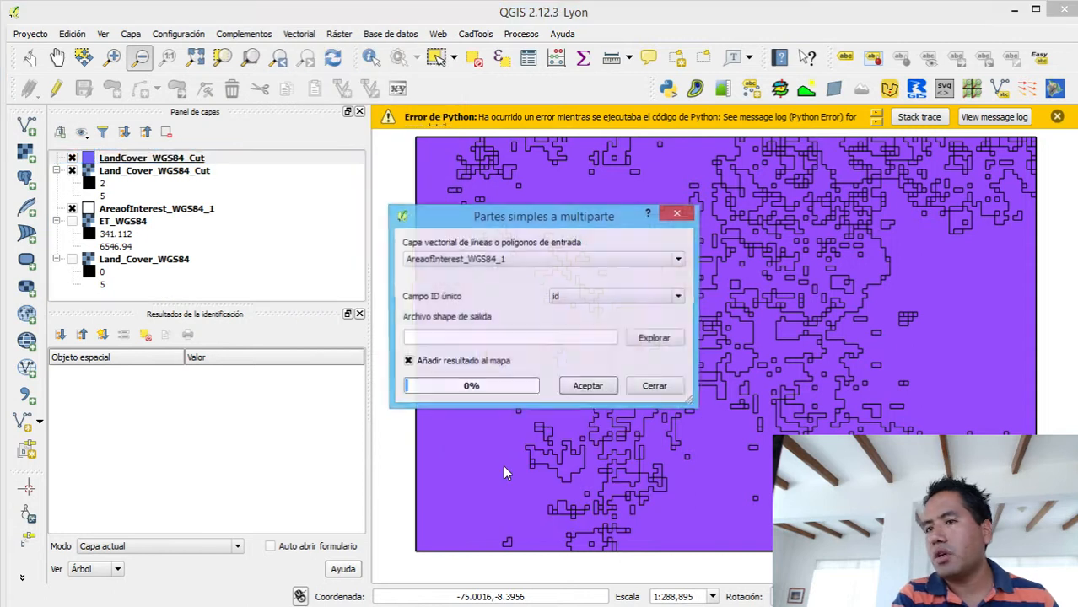
{"action": "left_click", "coordinate": [486, 261]}
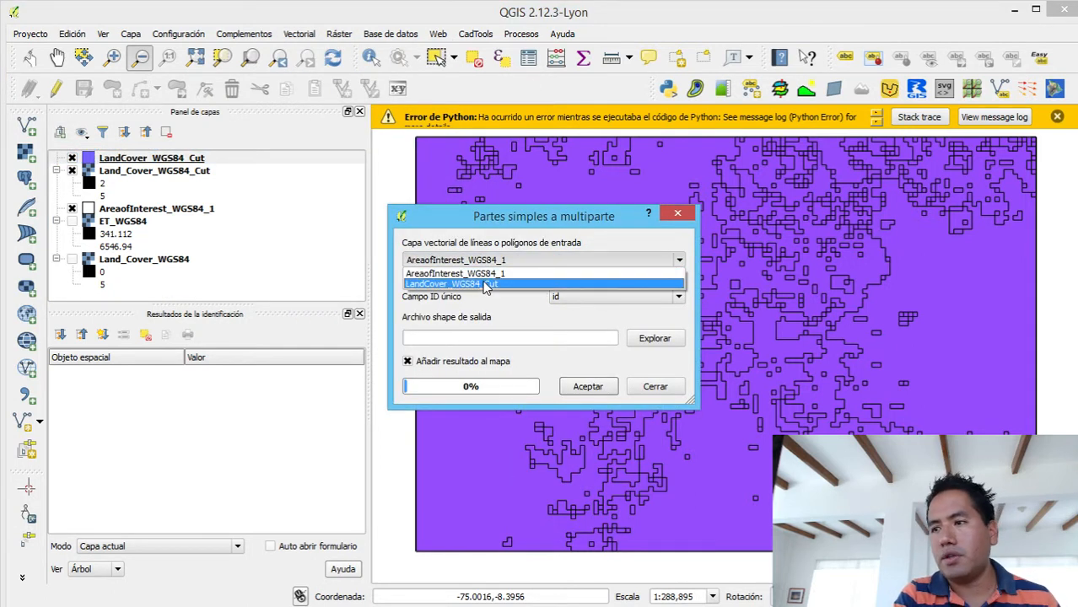
{"action": "left_click", "coordinate": [486, 284]}
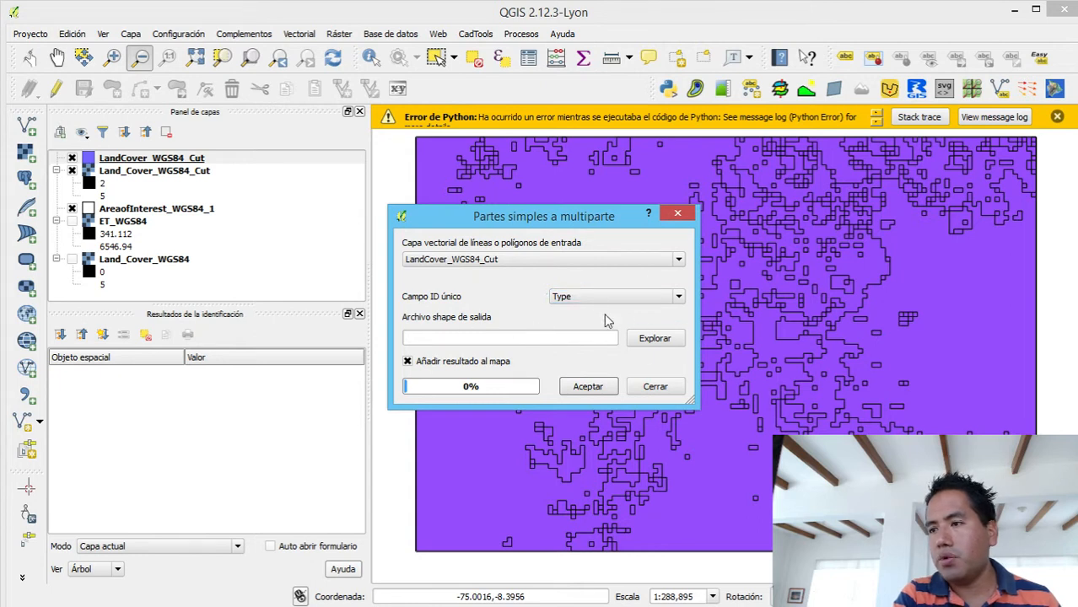
- Convert to multipart with output Land_Cover_WGS84_Cut_MPart.shp in the LandCover_WGS84_Cut folder, and close the tool
{"action": "left_click", "coordinate": [650, 337]}
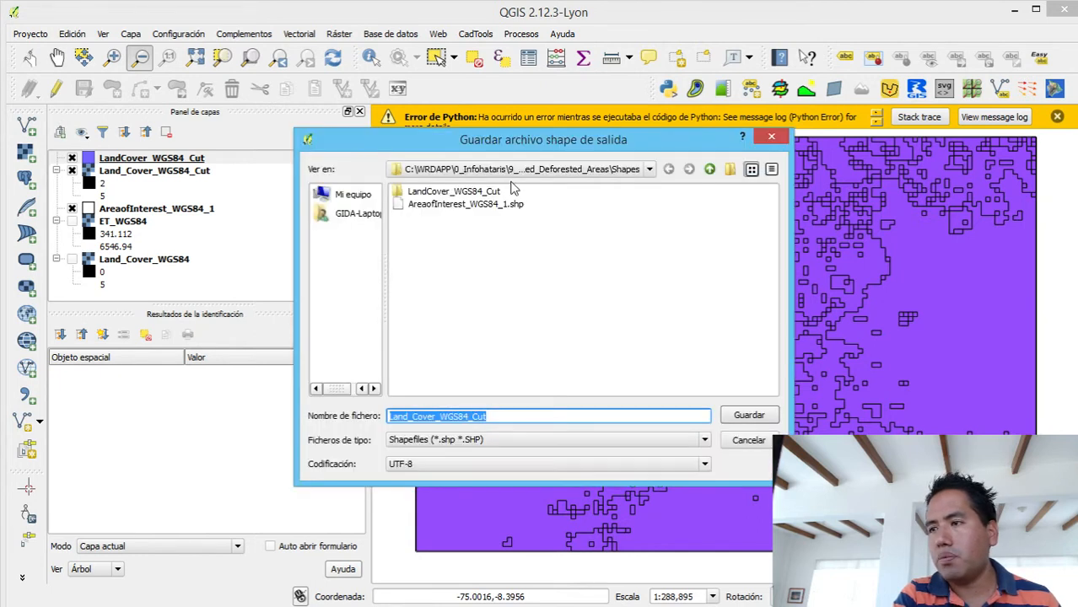
{"action": "left_click", "coordinate": [474, 193]}
{"action": "double_click", "coordinate": [474, 193]}
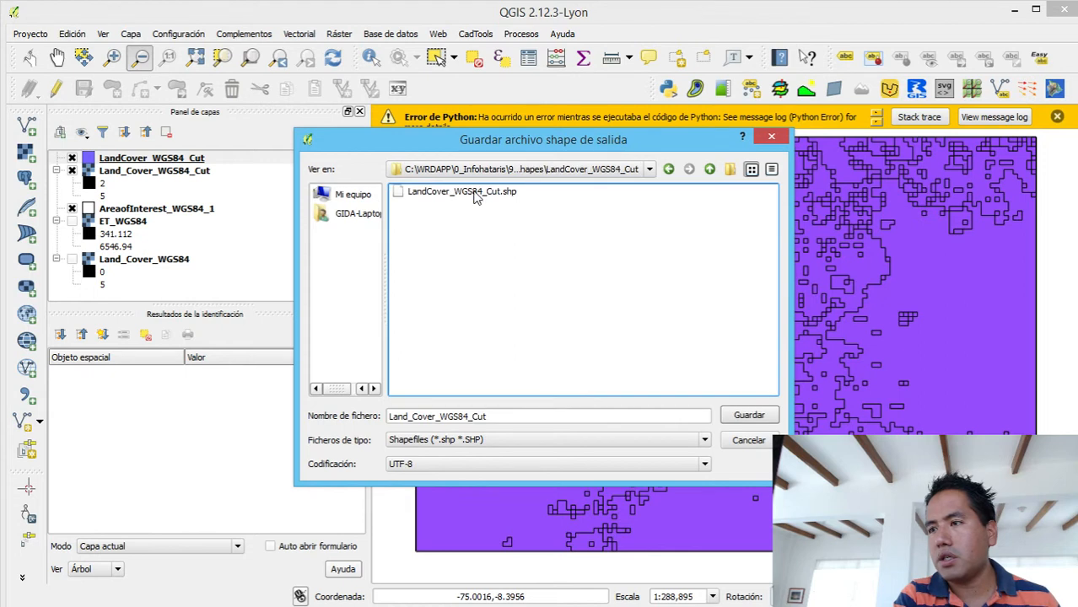
{"action": "left_click", "coordinate": [506, 419]}
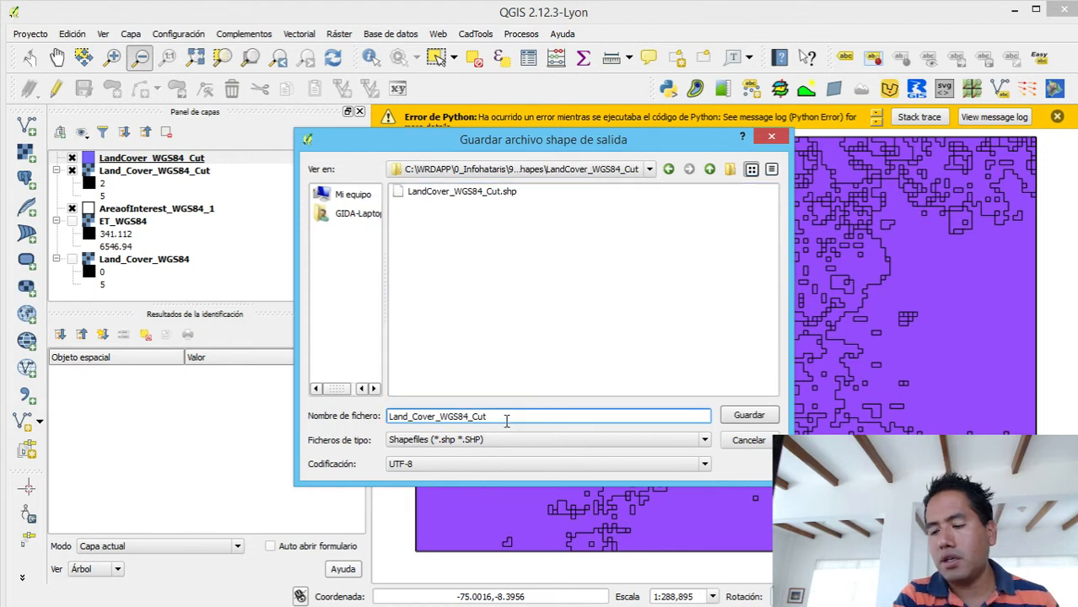
{"action": "type", "text": "M"}
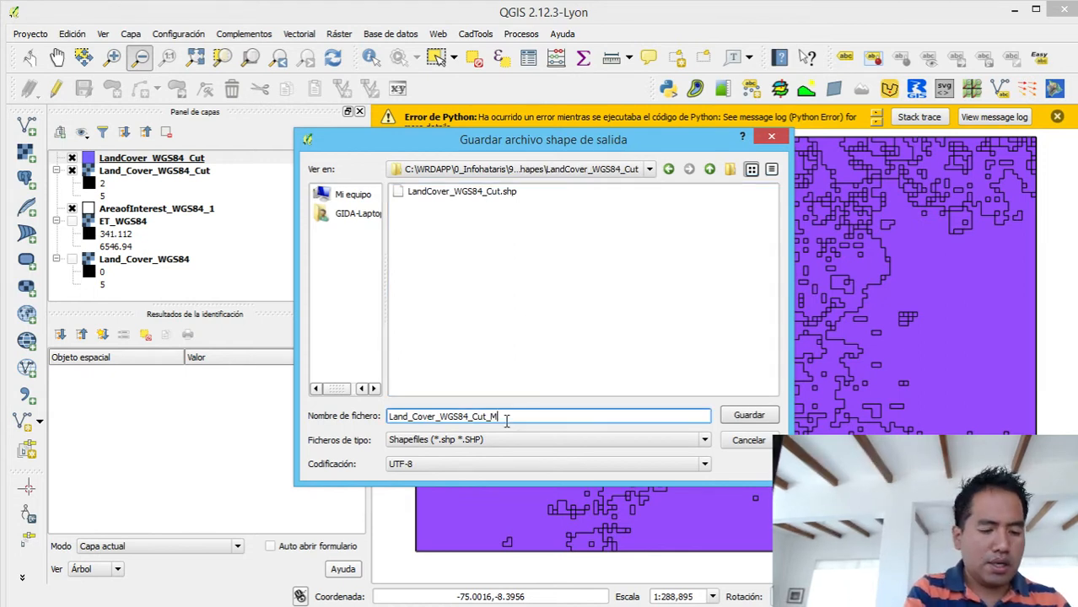
{"action": "type", "text": "Pa"}
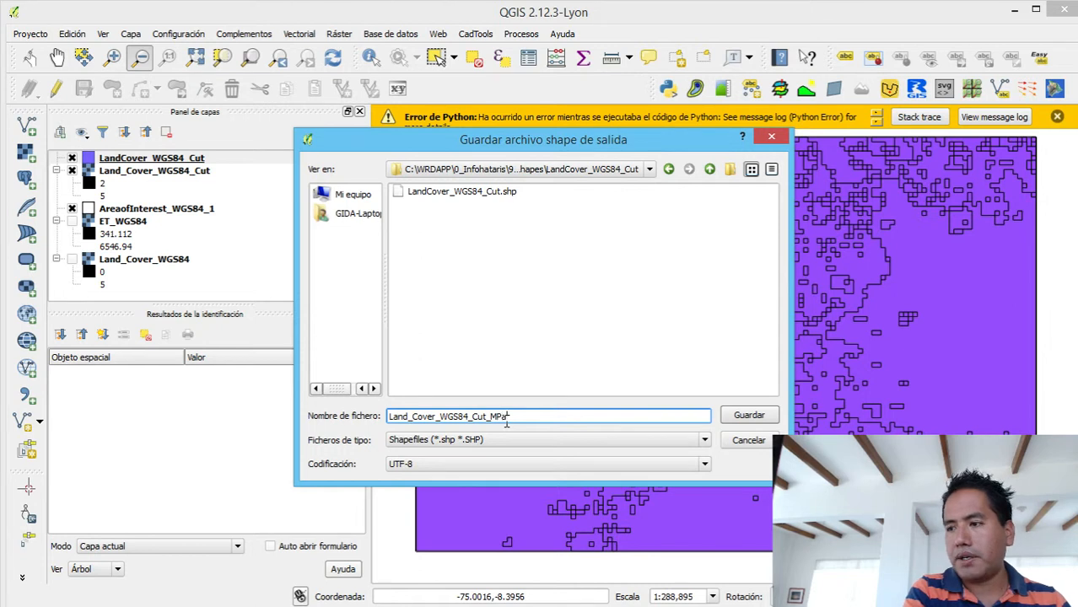
{"action": "type", "text": "rt"}
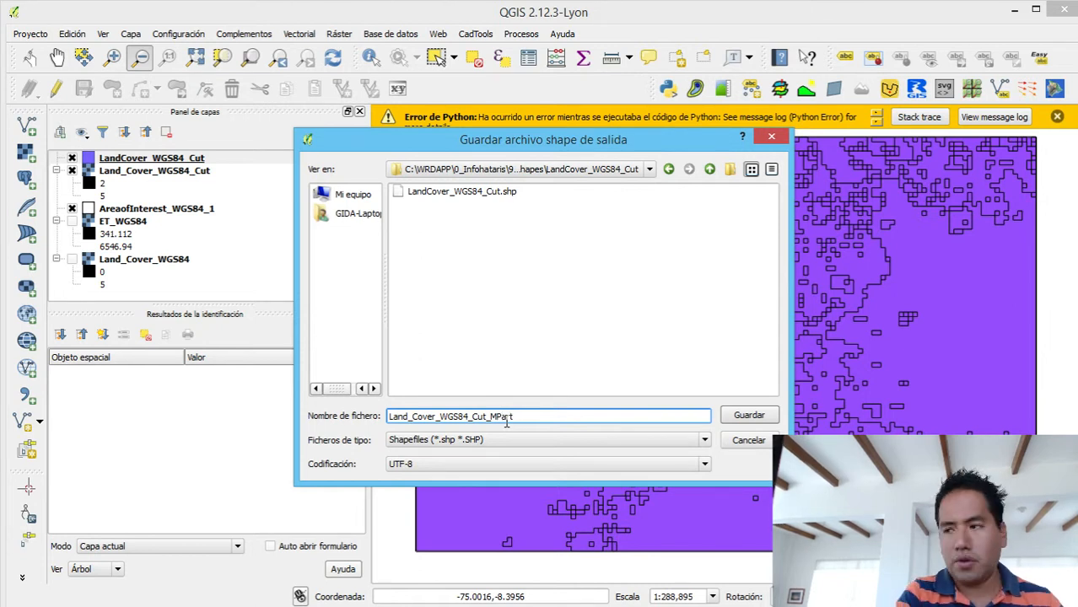
{"action": "left_click", "coordinate": [749, 415]}
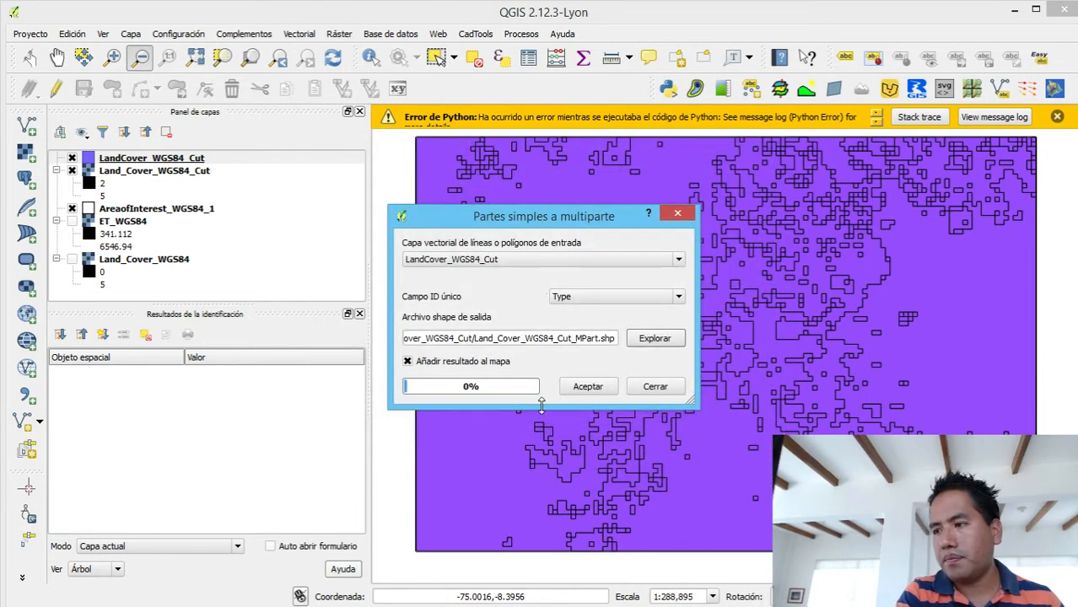
{"action": "left_click", "coordinate": [595, 389]}
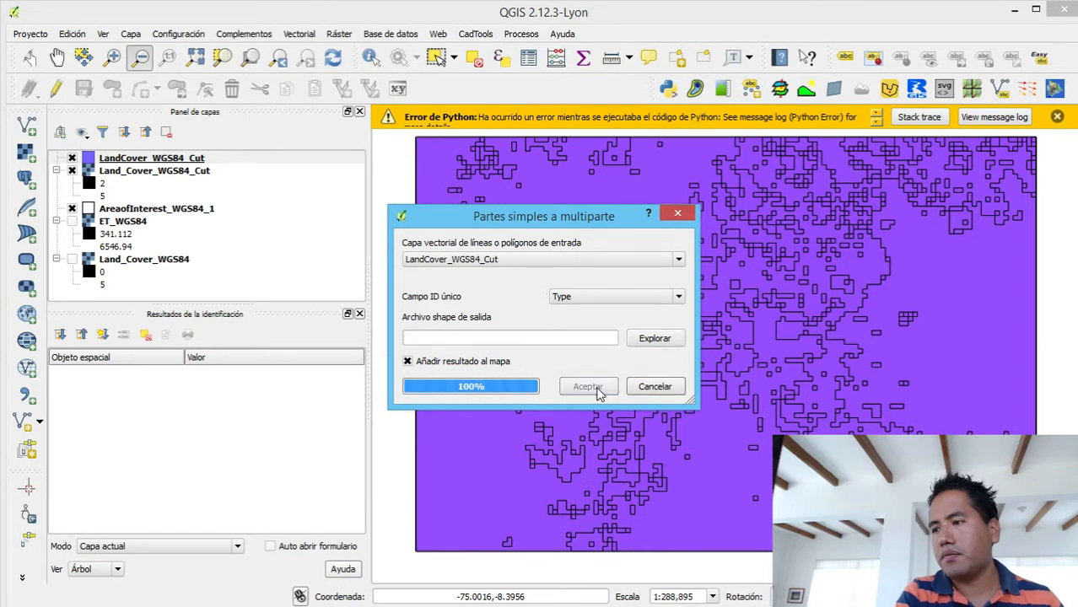
{"action": "left_click", "coordinate": [677, 214]}
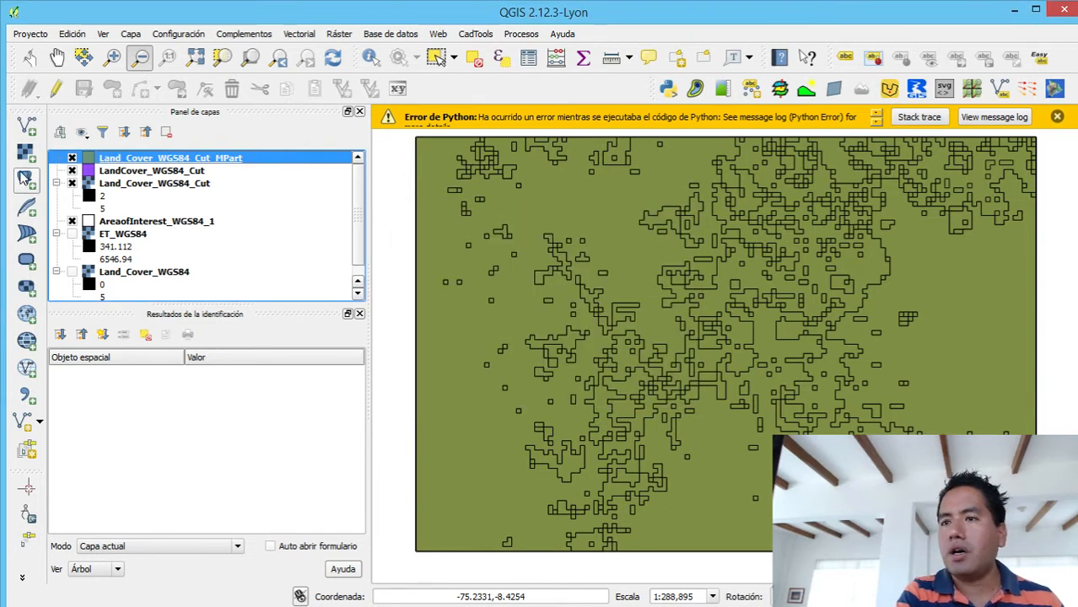
- Examine the Type classes in the attribute table of the Land_Cover_WGS84_Cut_MPart layer and close the table
{"action": "right_click", "coordinate": [137, 157]}
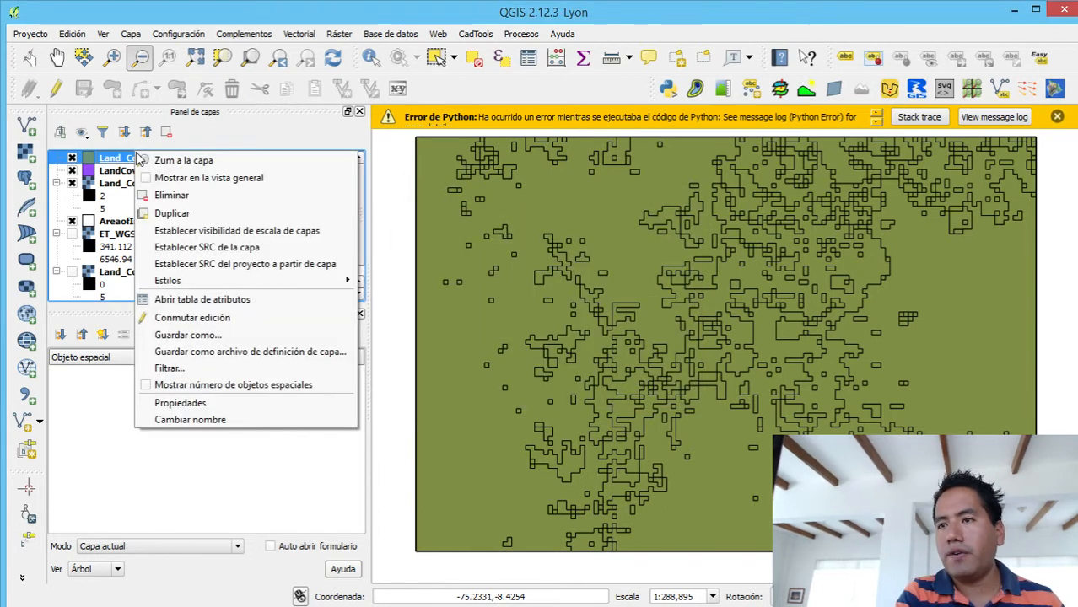
{"action": "left_click", "coordinate": [171, 301]}
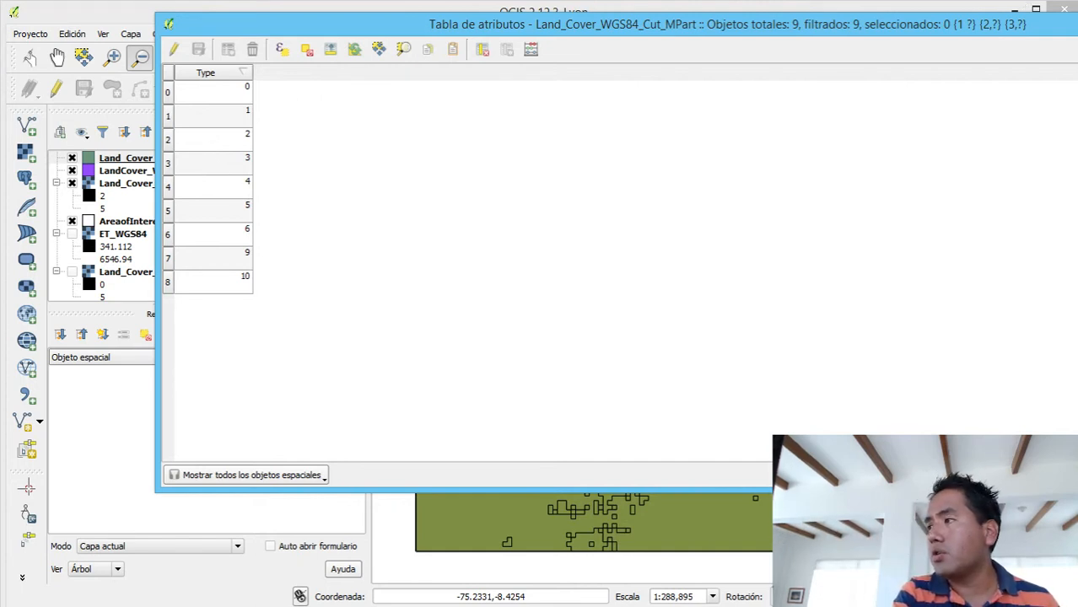
{"action": "left_click", "coordinate": [1076, 20]}
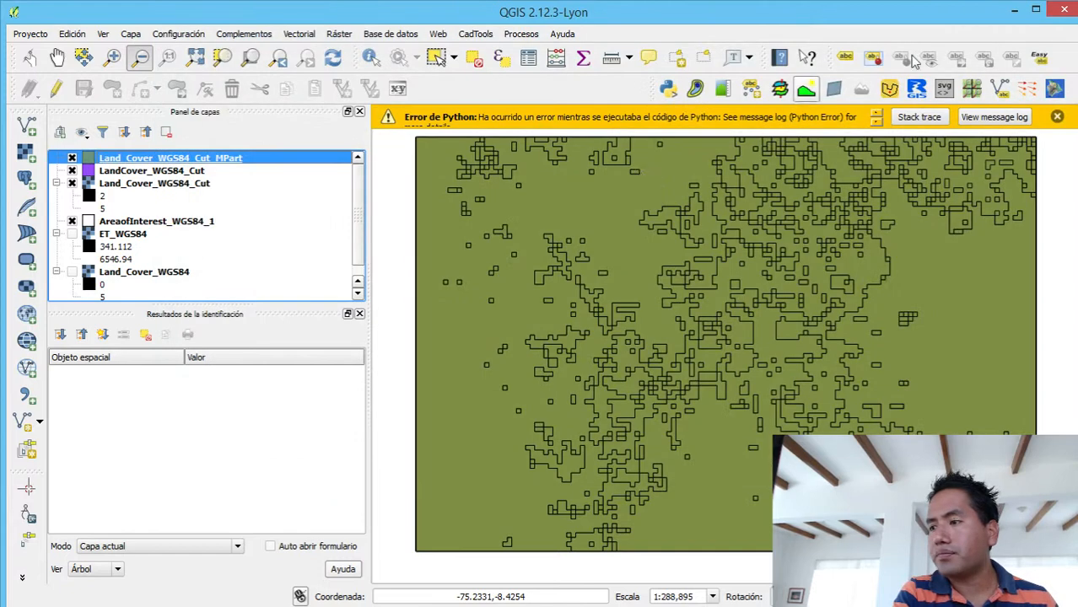
- Style the Land_Cover_WGS84_Cut_MPart layer as categorized by Type with the Spectral11 color ramp and expand its legend
{"action": "right_click", "coordinate": [218, 159]}
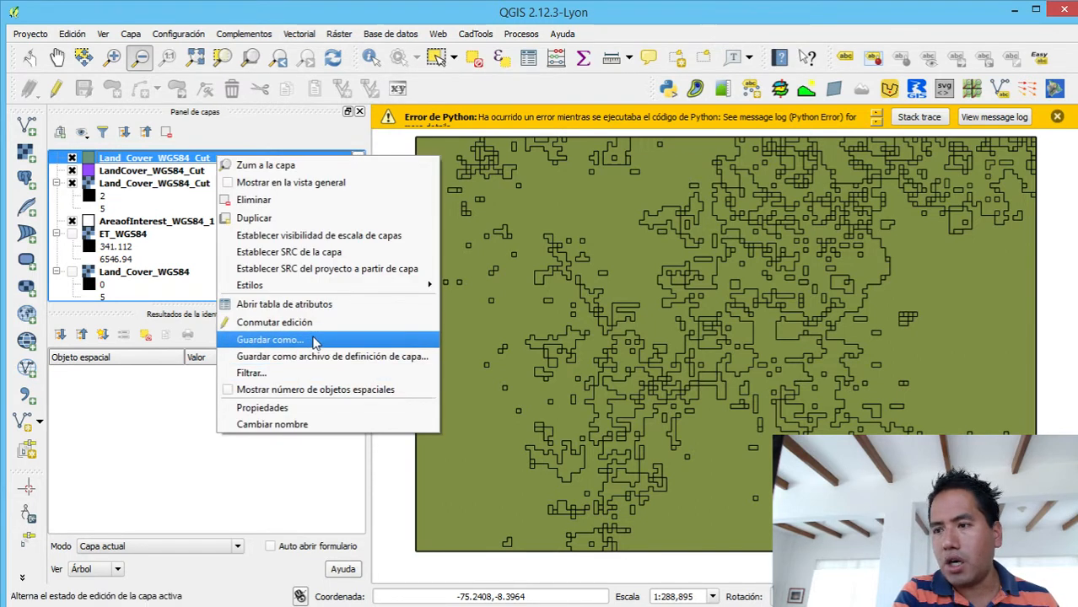
{"action": "left_click", "coordinate": [286, 408]}
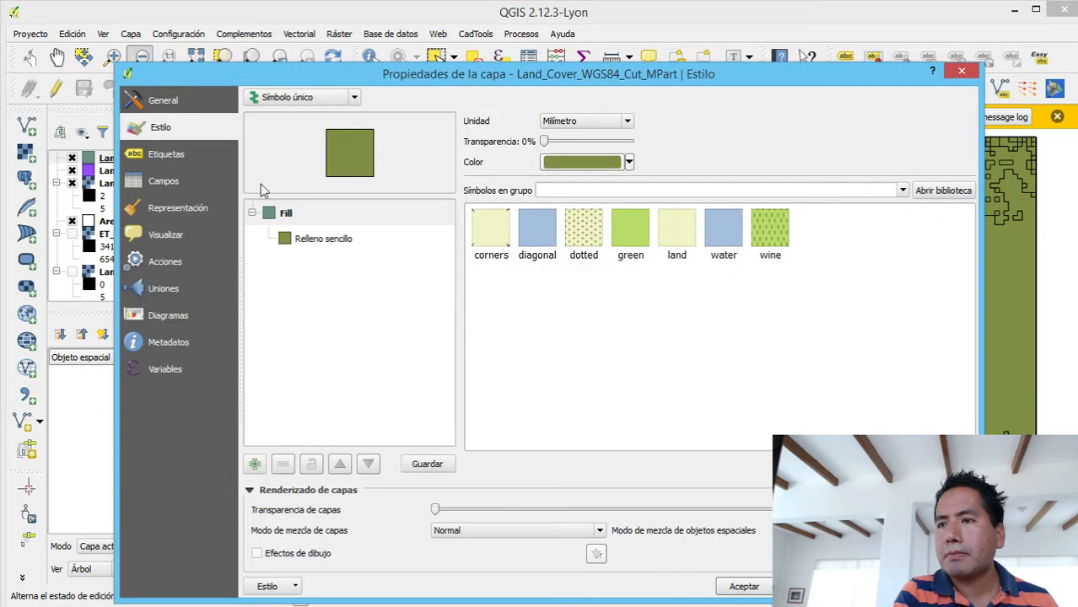
{"action": "left_click", "coordinate": [320, 98]}
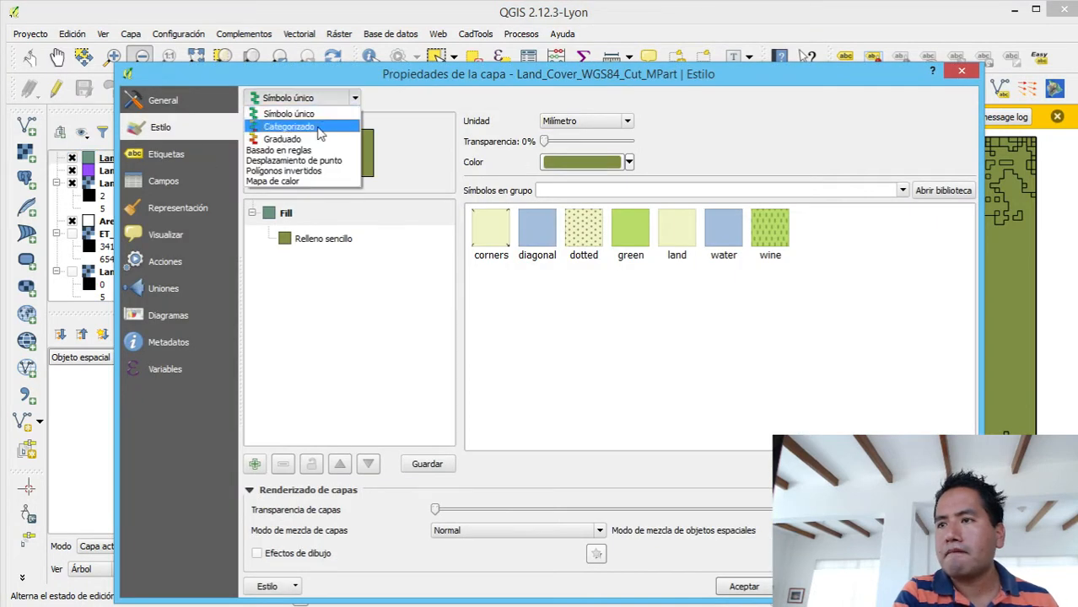
{"action": "left_click", "coordinate": [319, 125]}
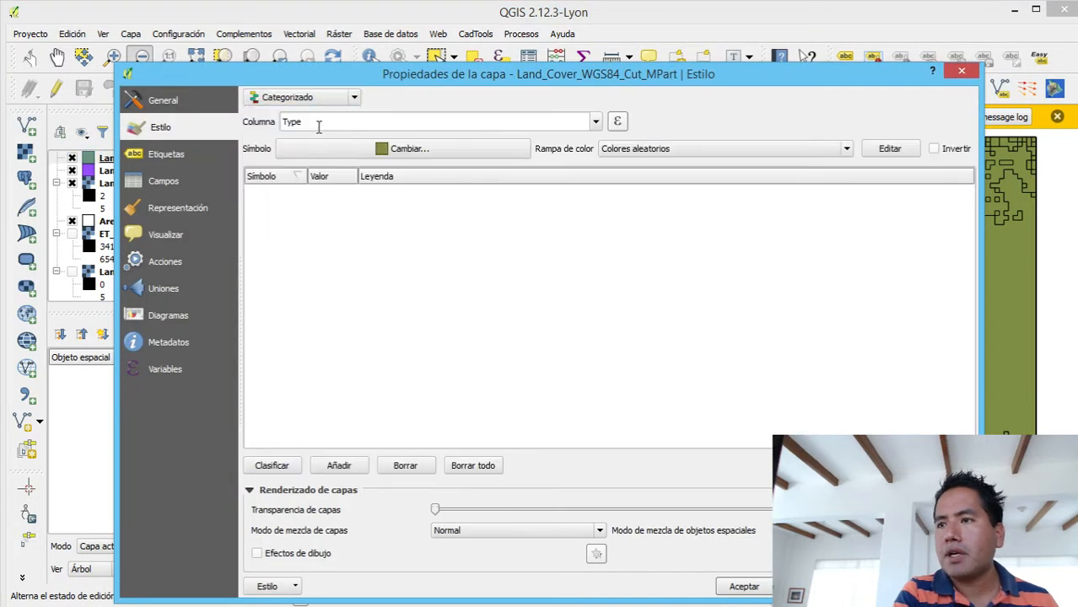
{"action": "left_click", "coordinate": [638, 148]}
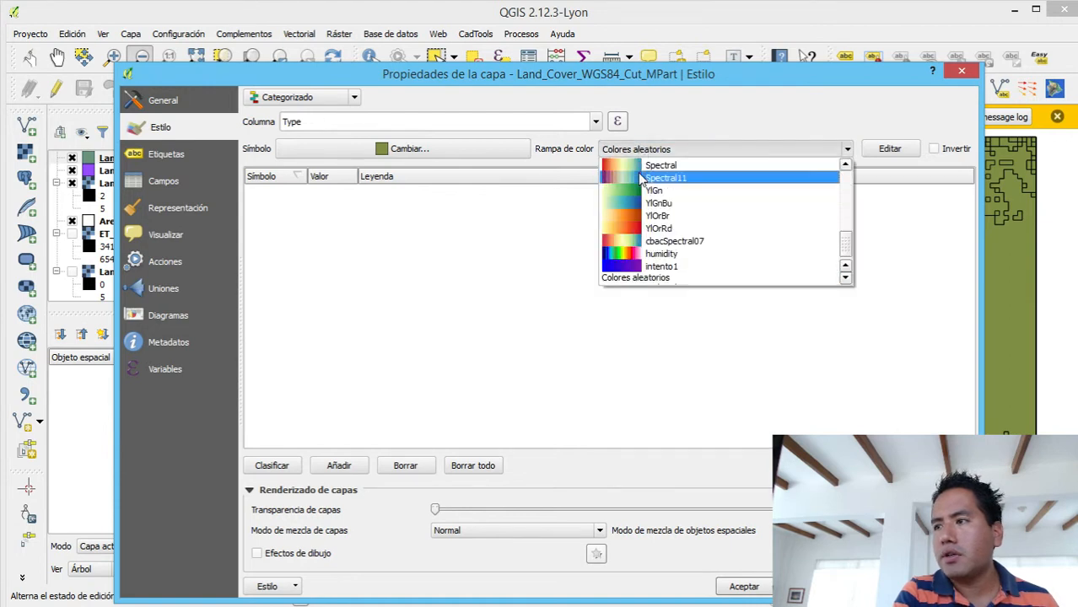
{"action": "left_click", "coordinate": [641, 177]}
{"action": "left_click", "coordinate": [271, 465]}
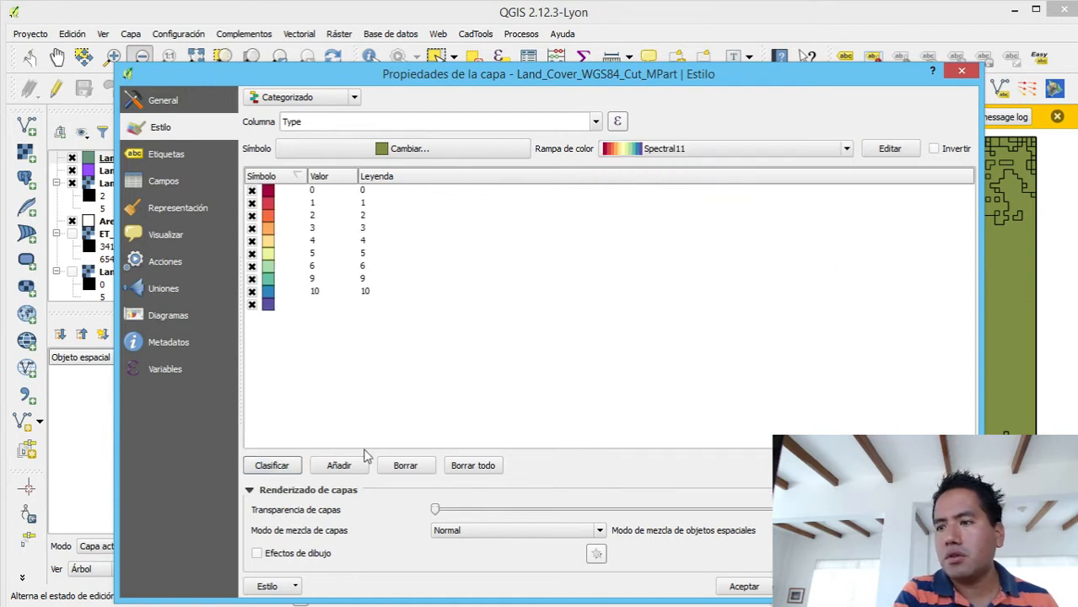
{"action": "left_click", "coordinate": [877, 586]}
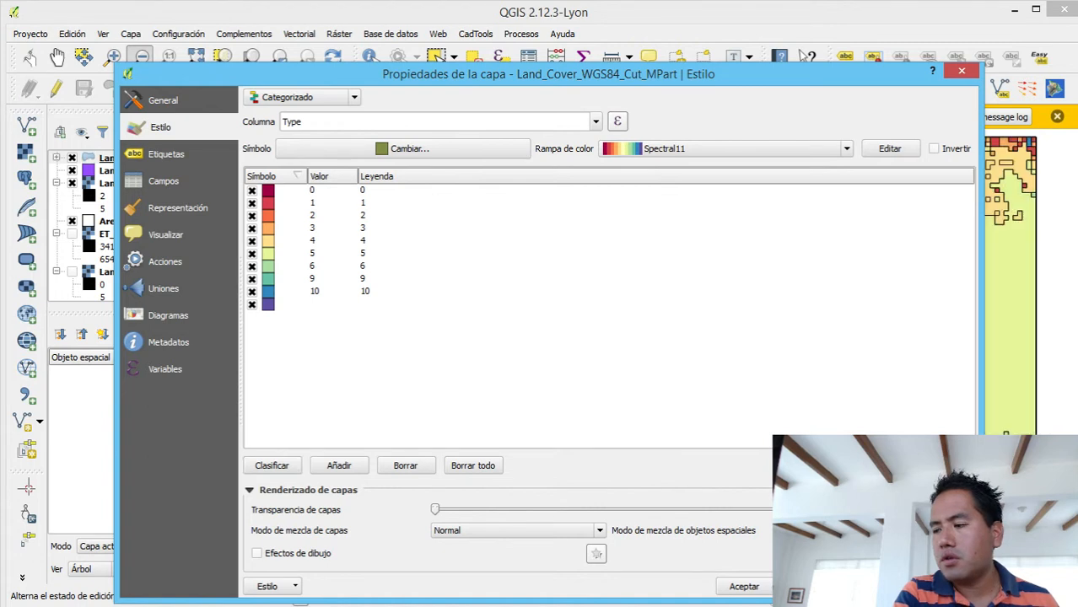
{"action": "left_click", "coordinate": [743, 586]}
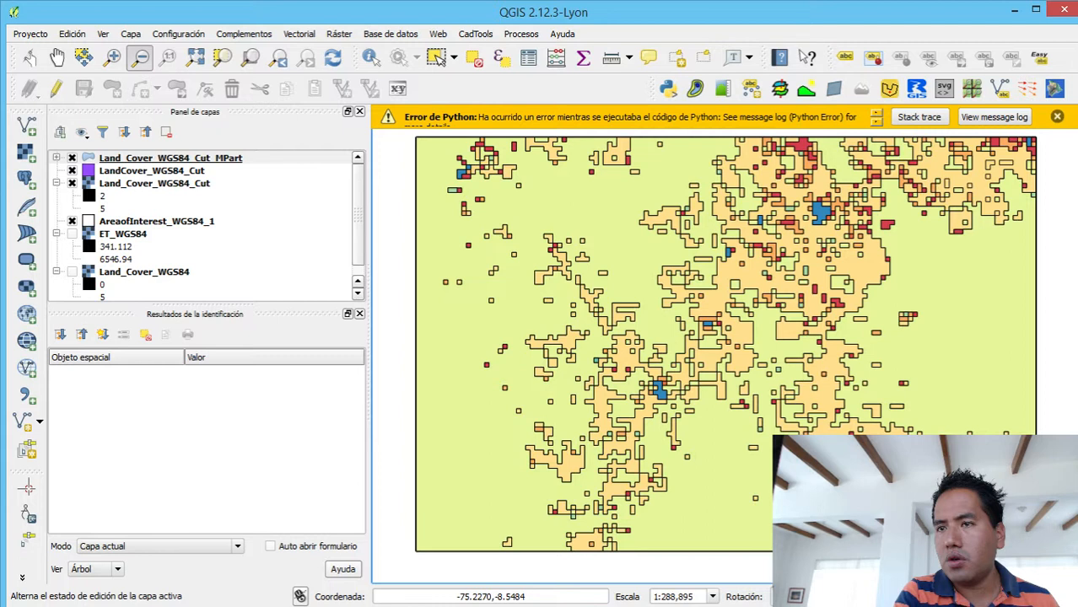
{"action": "left_click", "coordinate": [56, 158]}
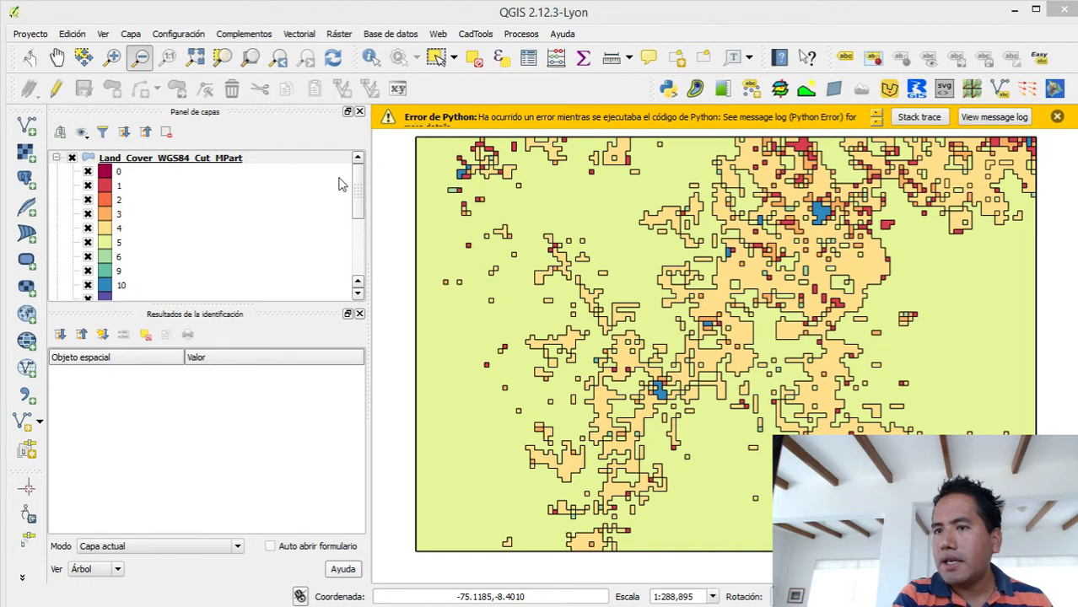
- Make the Land_Cover_WGS84_Cut_MPart layer semi-transparent and hide the LandCover_WGS84_Cut polygon and Land_Cover_WGS84_Cut raster layers
{"action": "right_click", "coordinate": [209, 165]}
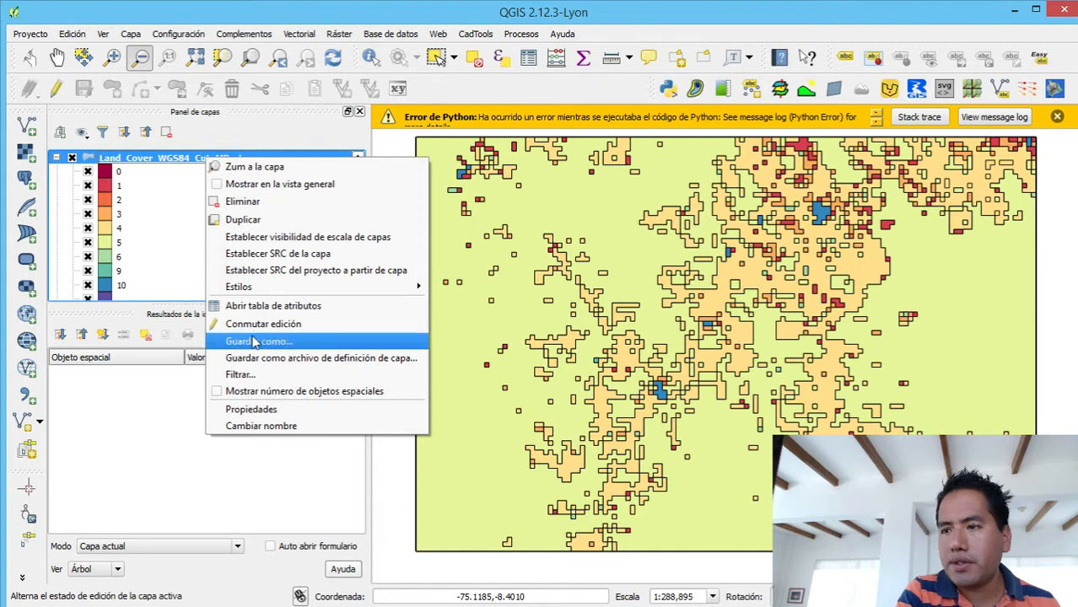
{"action": "left_click", "coordinate": [269, 413]}
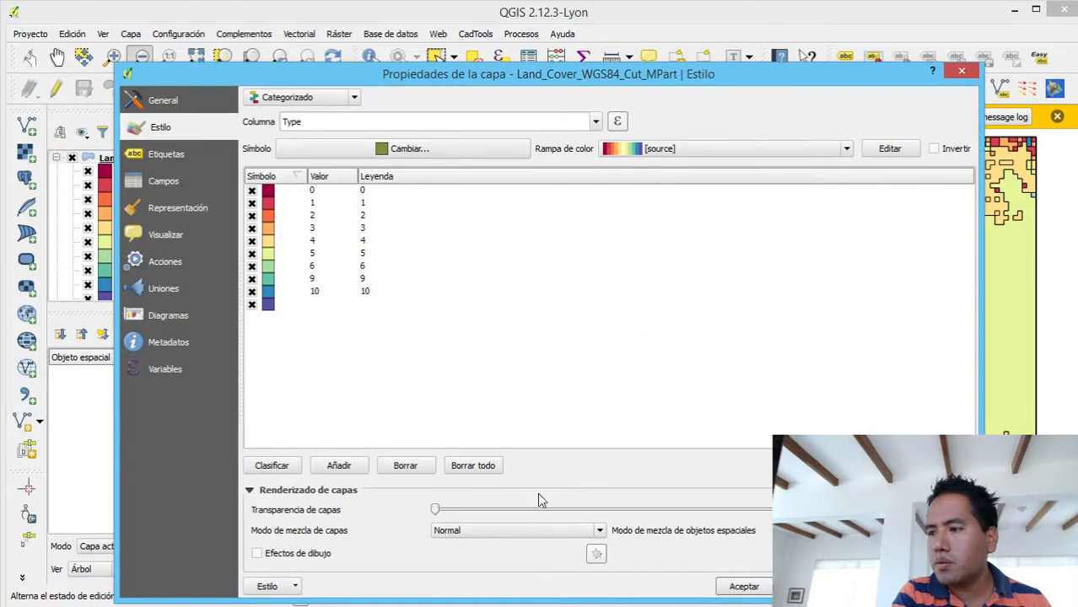
{"action": "left_click_drag", "start_coordinate": [434, 510], "coordinate": [678, 509]}
{"action": "left_click", "coordinate": [744, 586]}
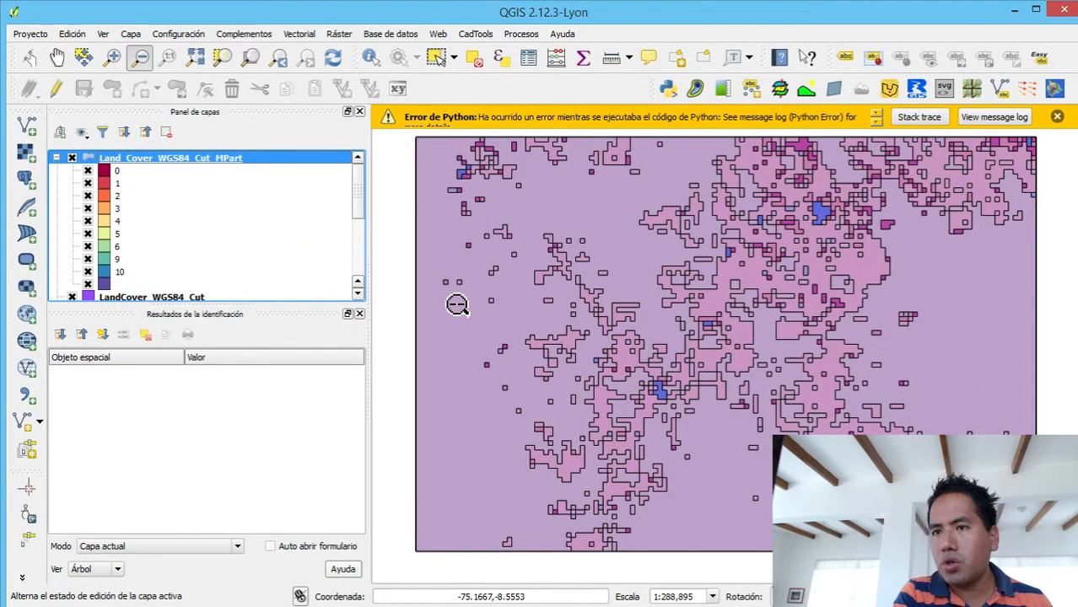
{"action": "left_click", "coordinate": [79, 297]}
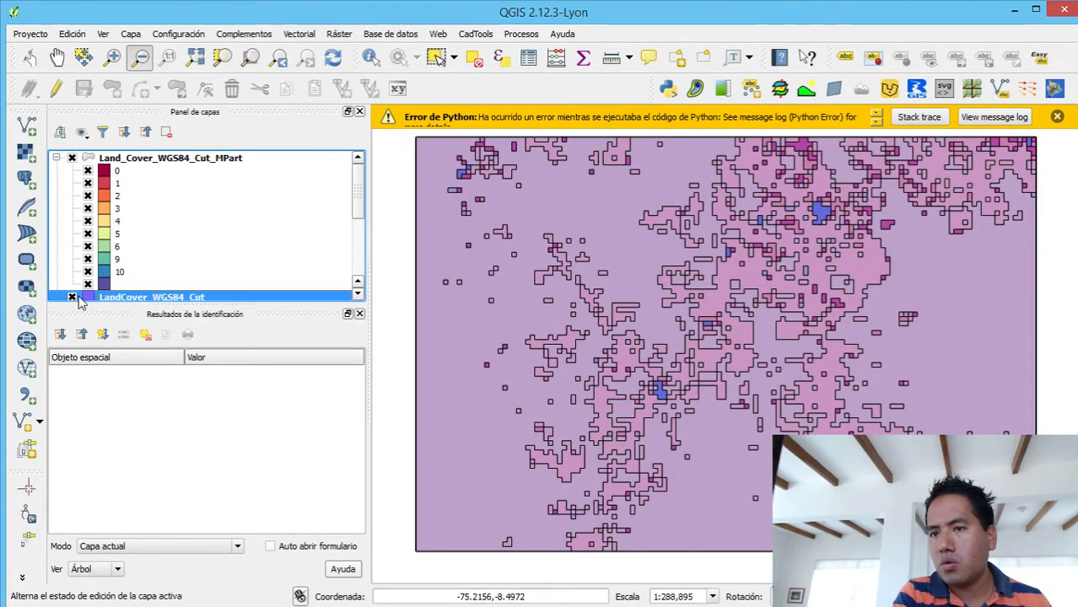
{"action": "left_click", "coordinate": [71, 285]}
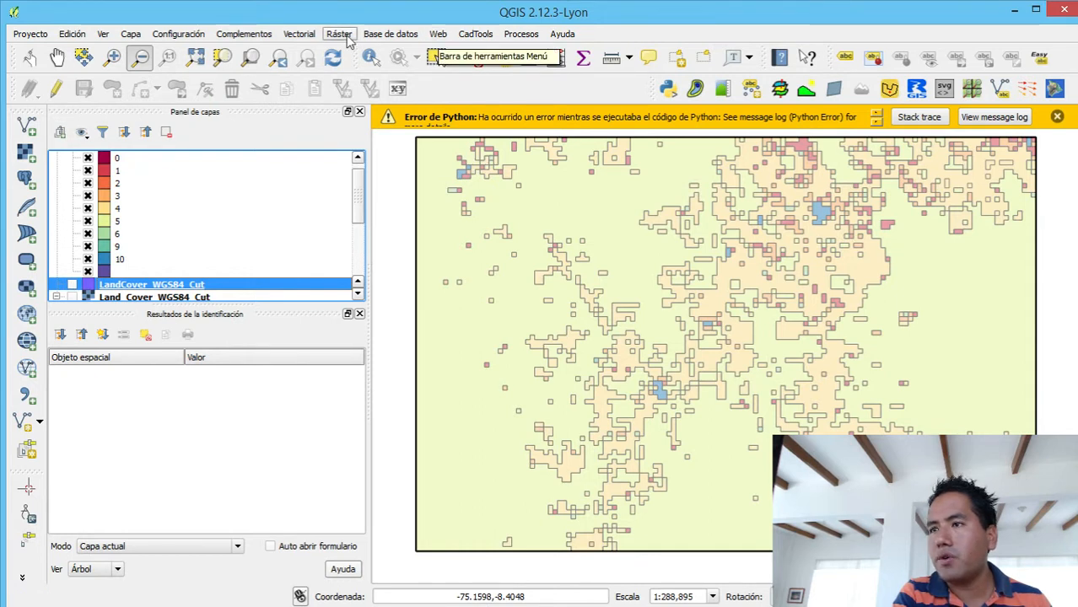
- Add the Bing Road base map with the OpenLayers plugin
{"action": "left_click", "coordinate": [344, 36]}
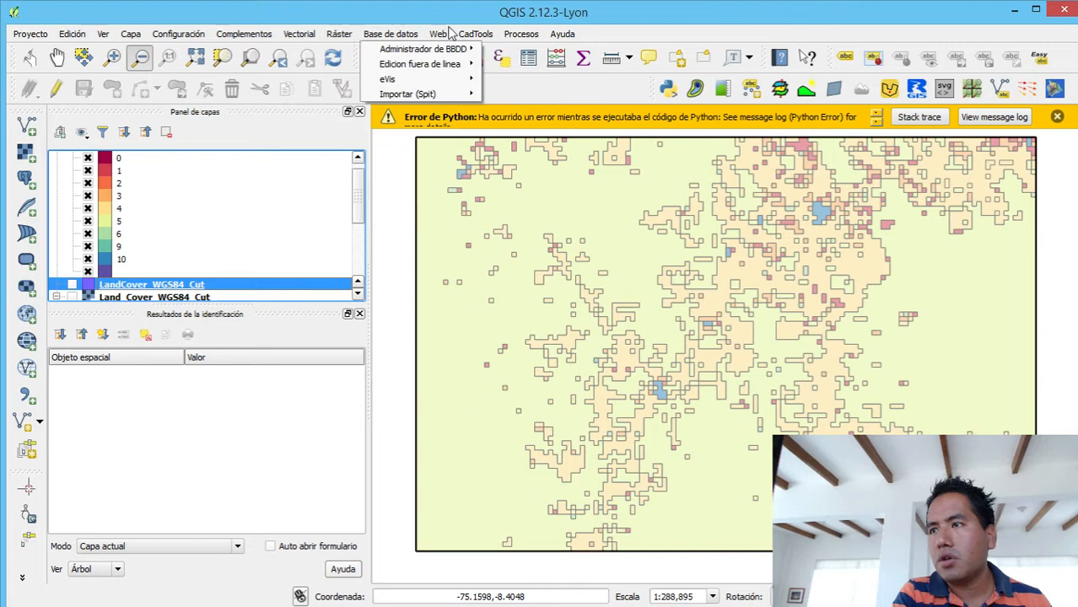
{"action": "mouse_move", "coordinate": [478, 67]}
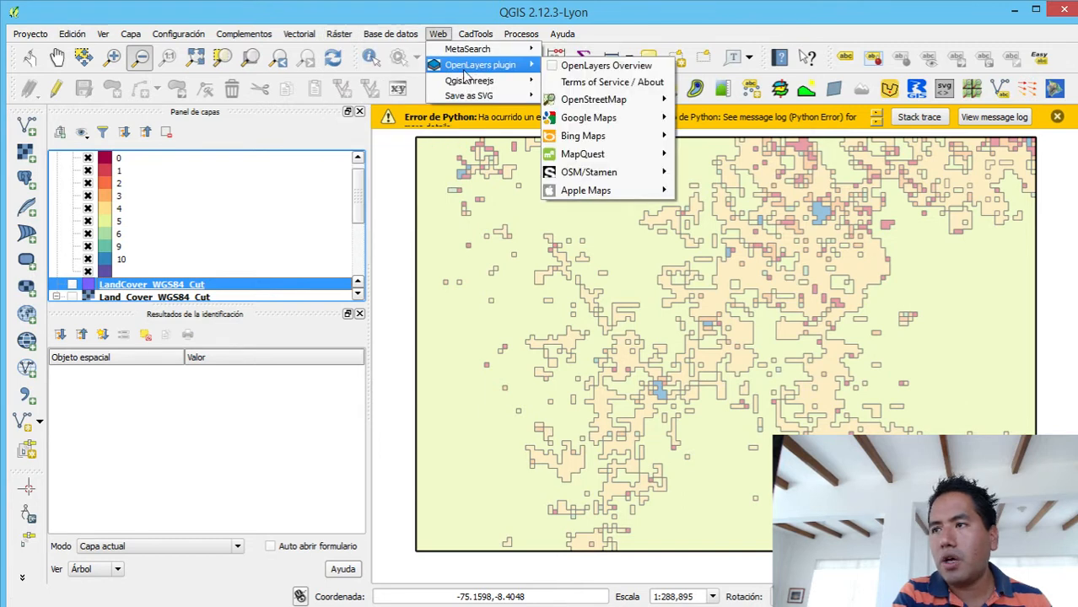
{"action": "mouse_move", "coordinate": [603, 119]}
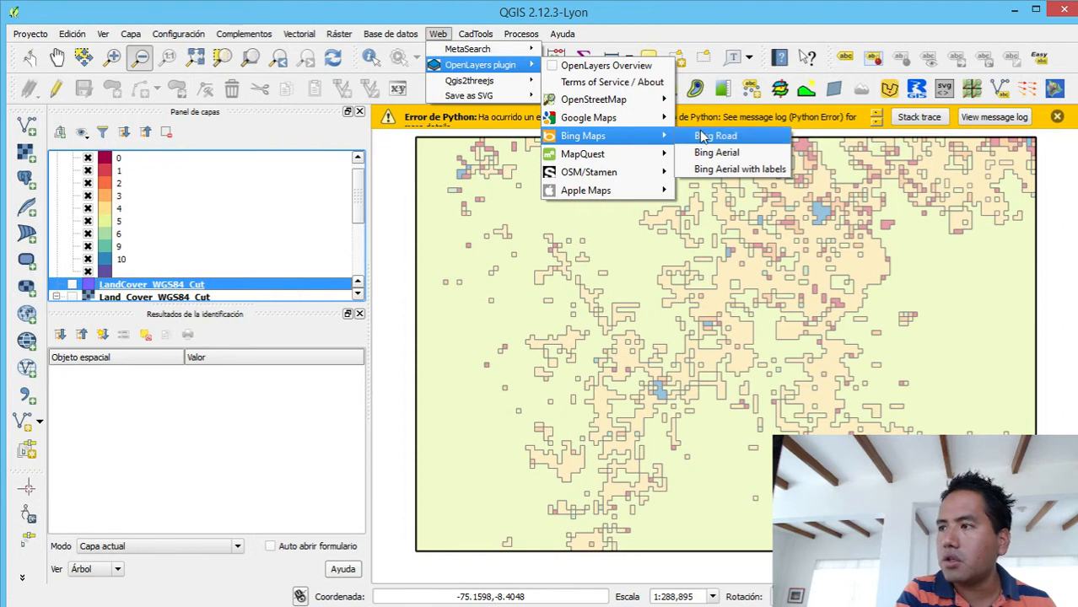
{"action": "left_click", "coordinate": [702, 136]}
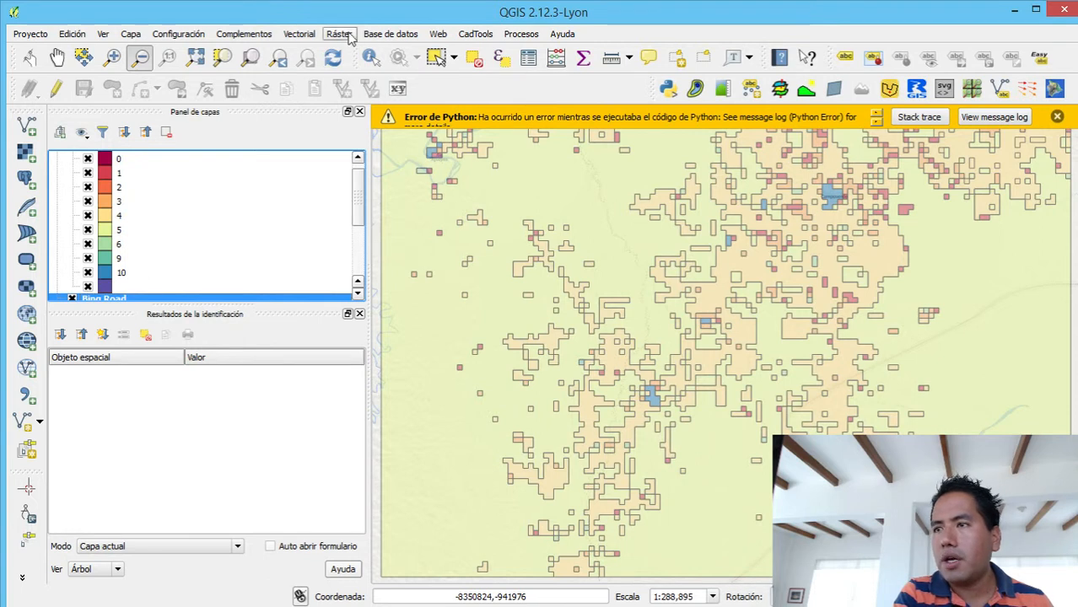
- Add the Bing Aerial base map with the OpenLayers plugin
{"action": "left_click", "coordinate": [438, 35]}
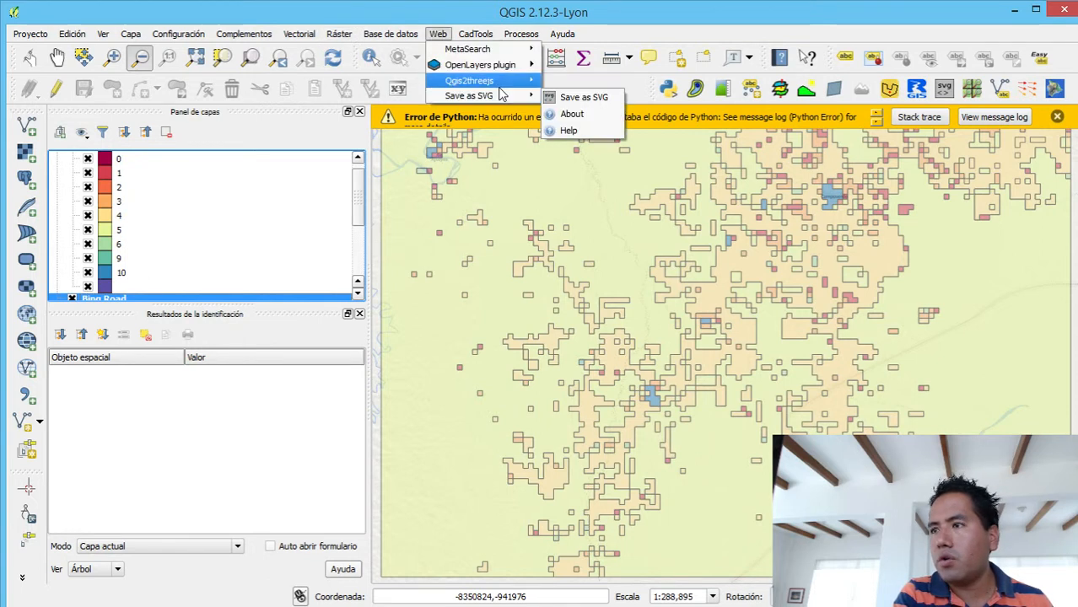
{"action": "mouse_move", "coordinate": [625, 137]}
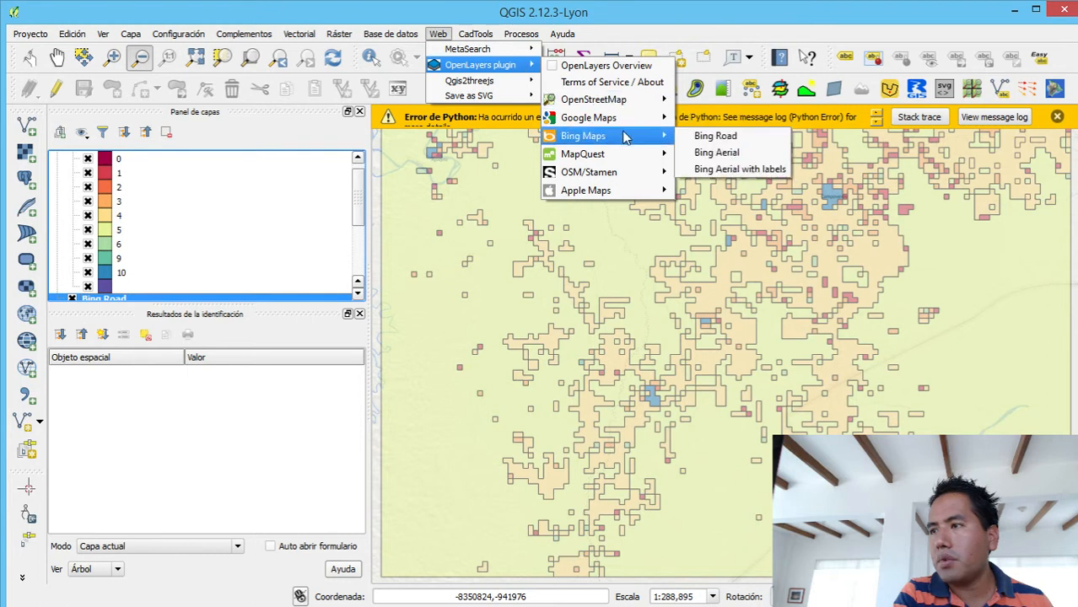
{"action": "left_click", "coordinate": [715, 157]}
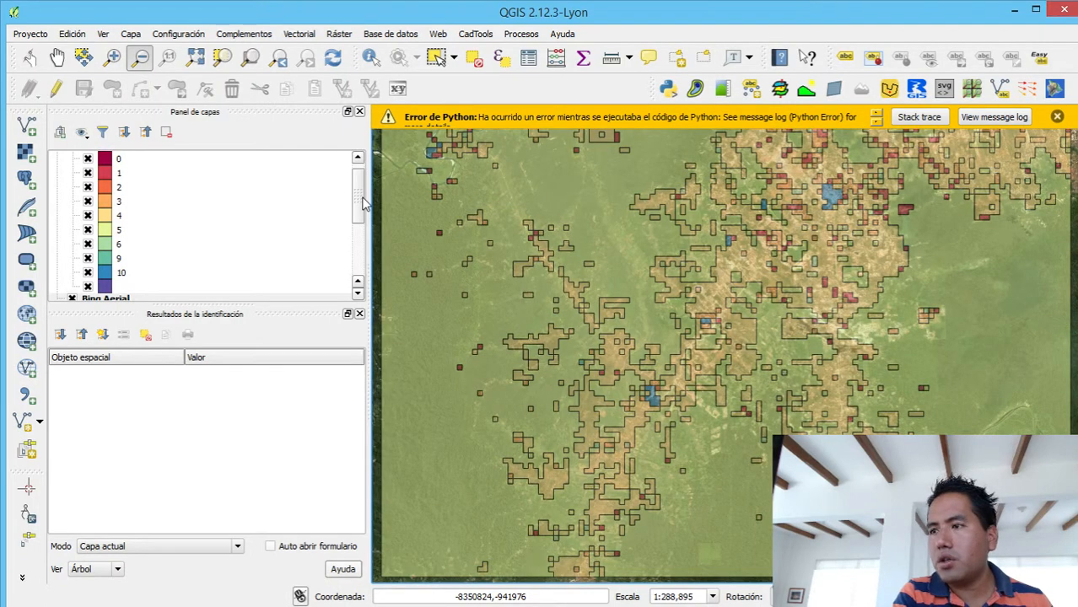
- Hide the Bing Road and AreaofInterest_WGS84_1 layers
{"action": "left_click", "coordinate": [362, 199]}
{"action": "left_click_drag", "start_coordinate": [362, 199], "coordinate": [366, 254]}
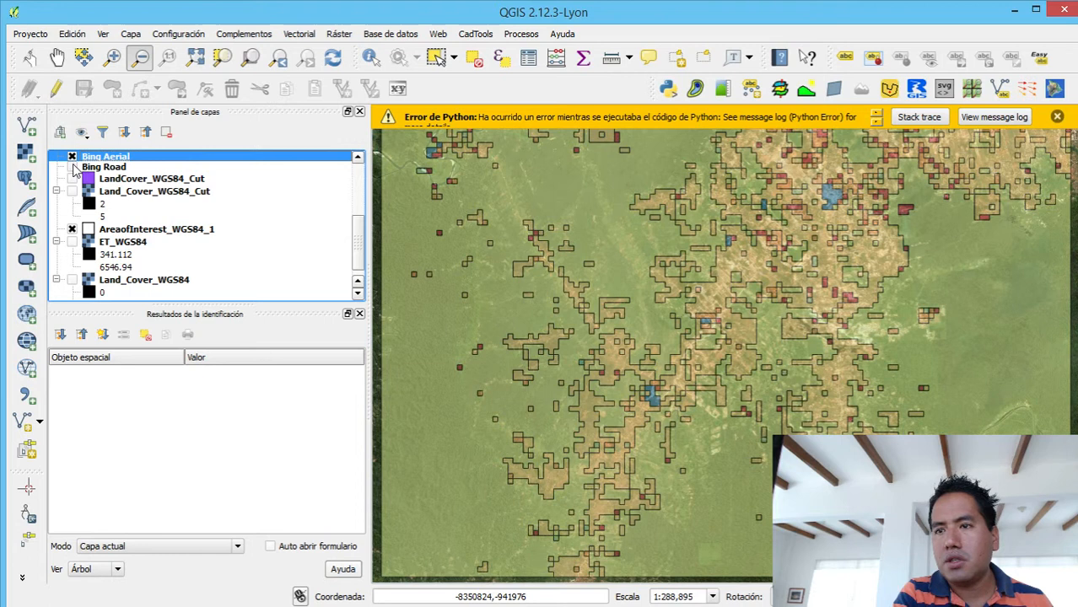
{"action": "left_click", "coordinate": [72, 230]}
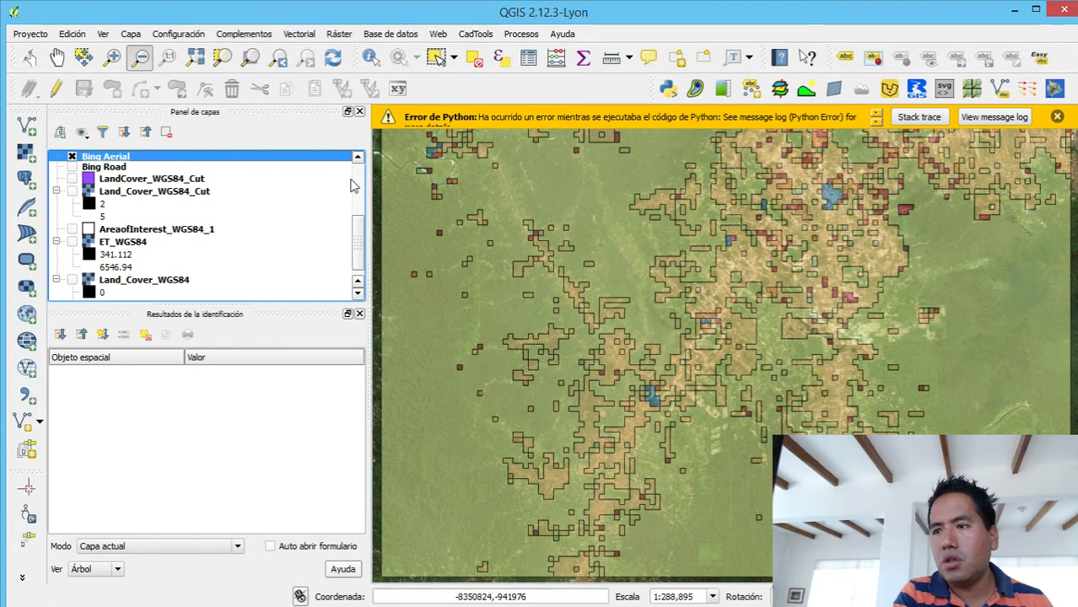
- Compare the Land_Cover_WGS84_Cut_MPart classes with the aerial imagery up close by repeatedly hiding and showing the layer
{"action": "left_click_drag", "start_coordinate": [362, 243], "coordinate": [363, 209]}
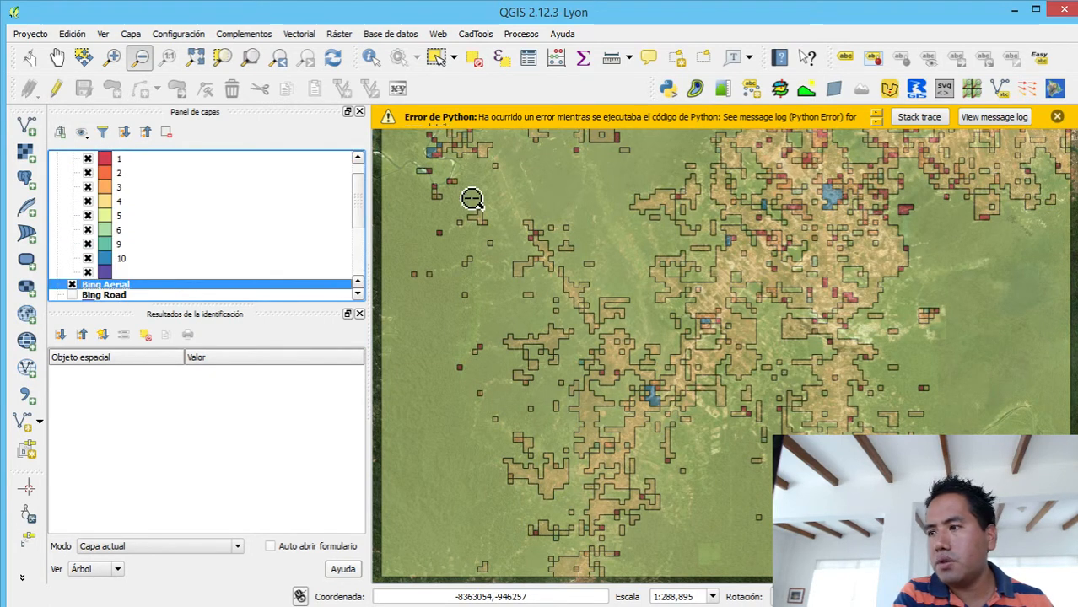
{"action": "left_click", "coordinate": [113, 58]}
{"action": "left_click_drag", "start_coordinate": [628, 211], "coordinate": [818, 393]}
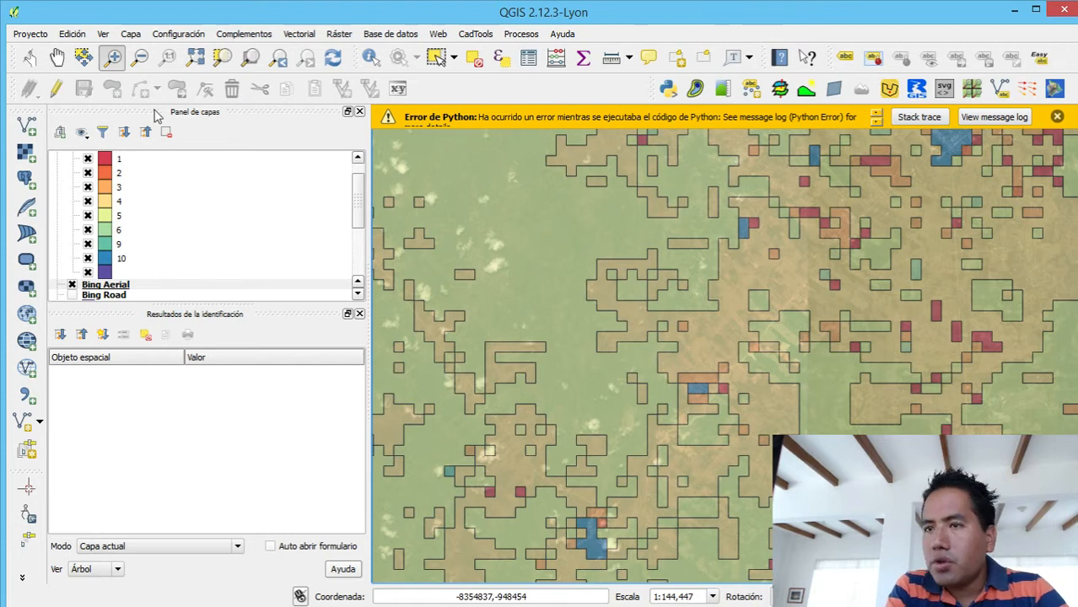
{"action": "left_click", "coordinate": [357, 159]}
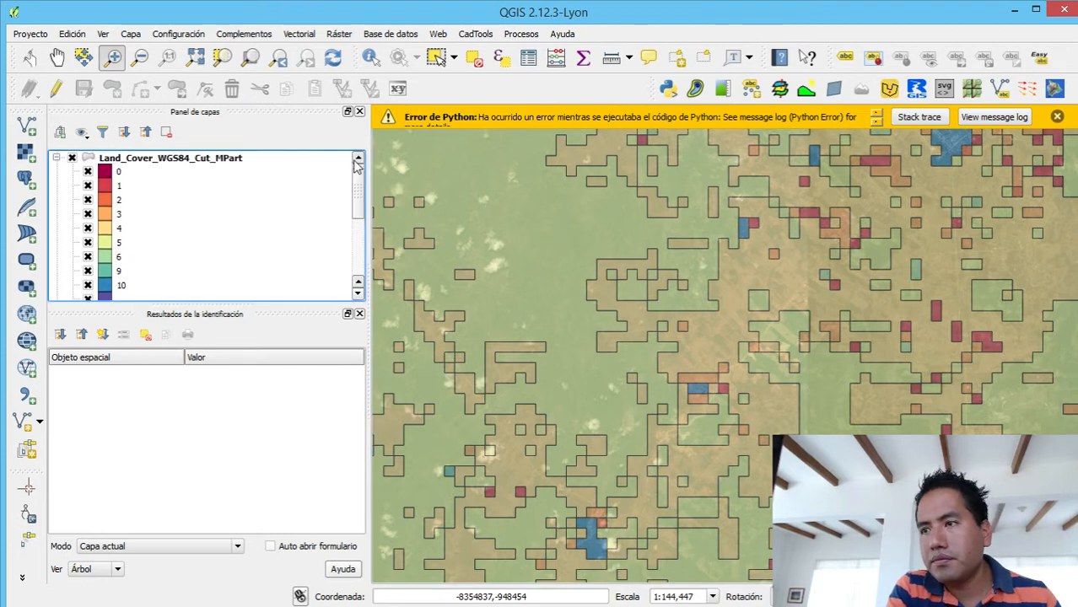
{"action": "left_click", "coordinate": [72, 159]}
{"action": "left_click", "coordinate": [72, 159]}
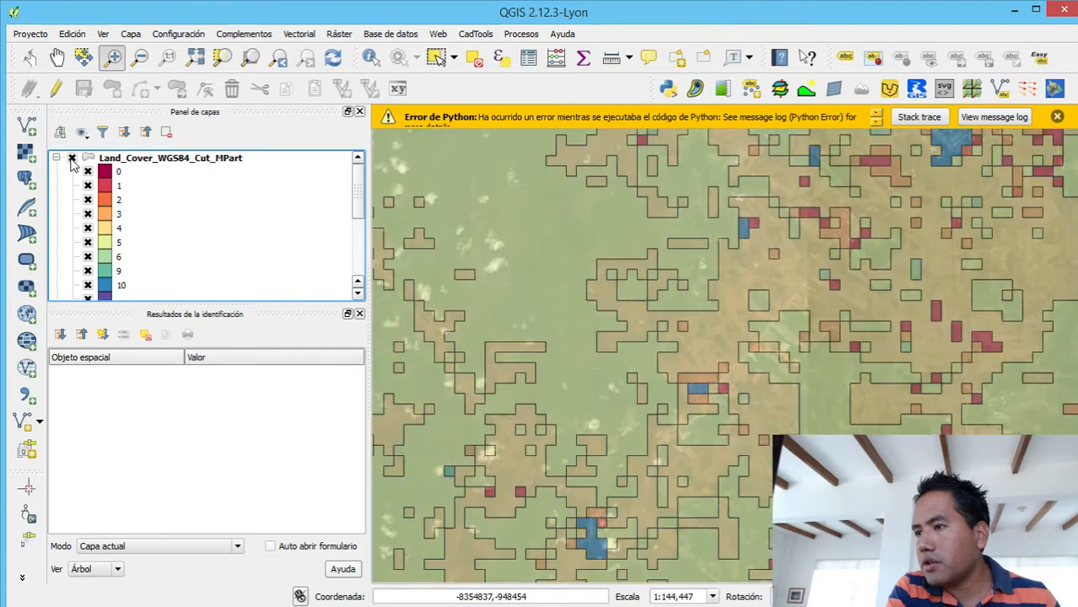
{"action": "left_click", "coordinate": [72, 159]}
{"action": "left_click", "coordinate": [72, 159]}
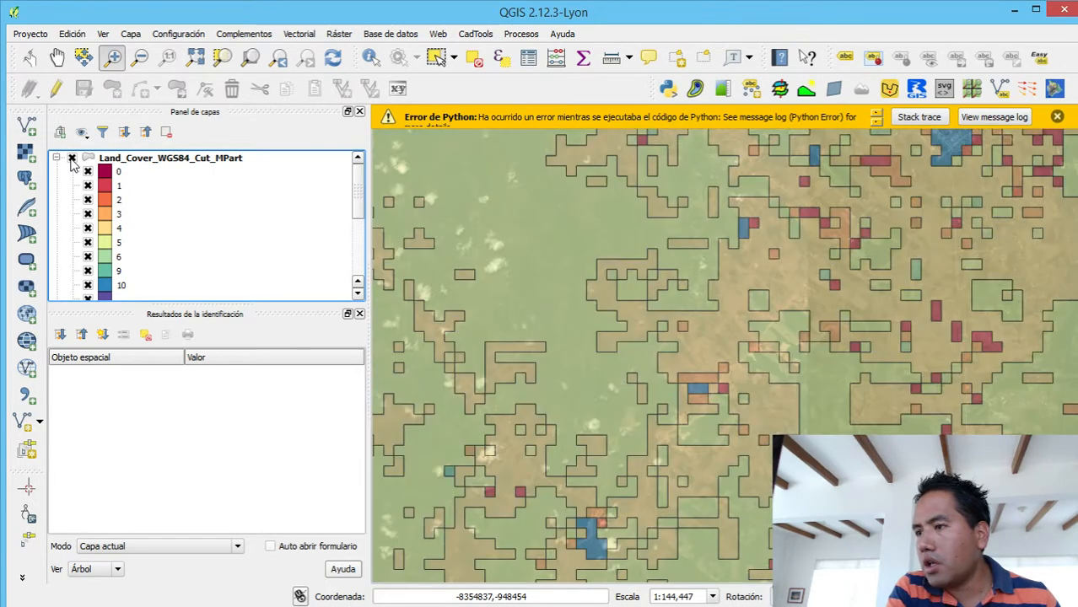
{"action": "left_click", "coordinate": [72, 158]}
{"action": "left_click", "coordinate": [71, 158]}
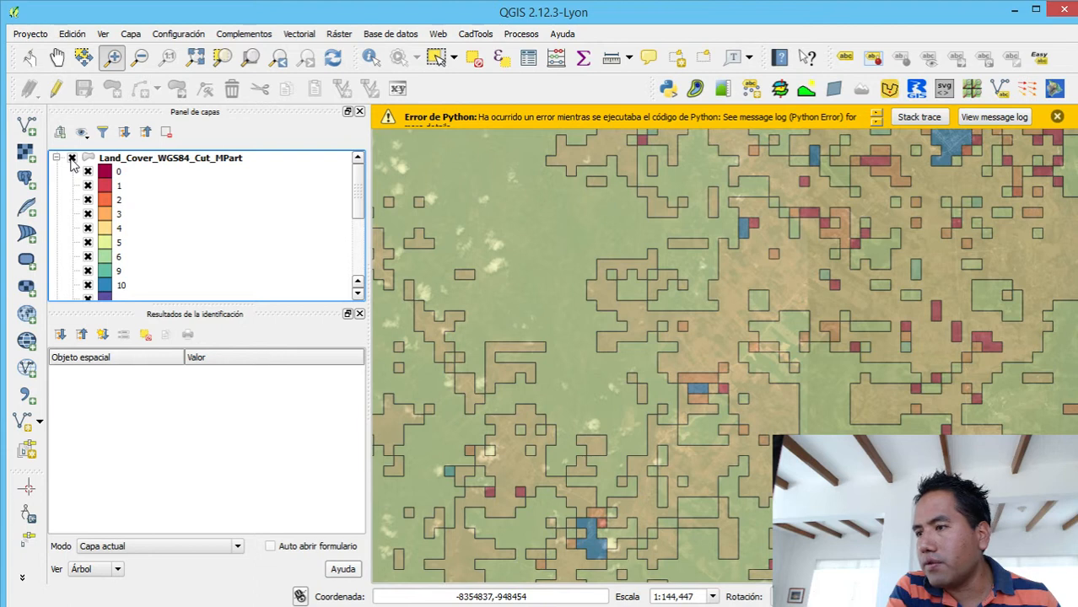
{"action": "left_click", "coordinate": [72, 158]}
{"action": "left_click", "coordinate": [72, 158]}
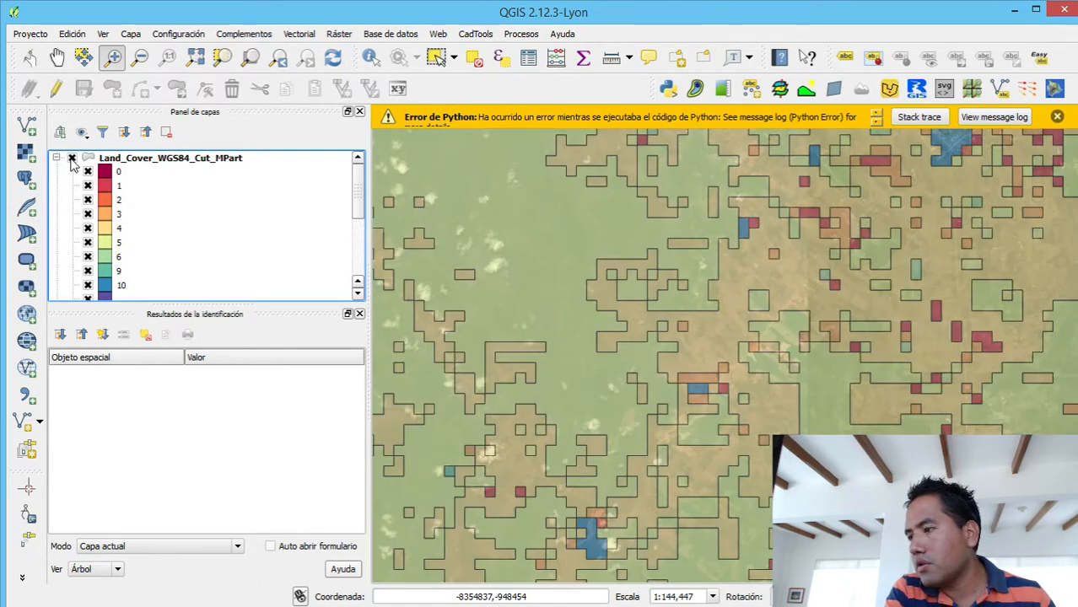
{"action": "left_click", "coordinate": [71, 159]}
{"action": "left_click", "coordinate": [72, 159]}
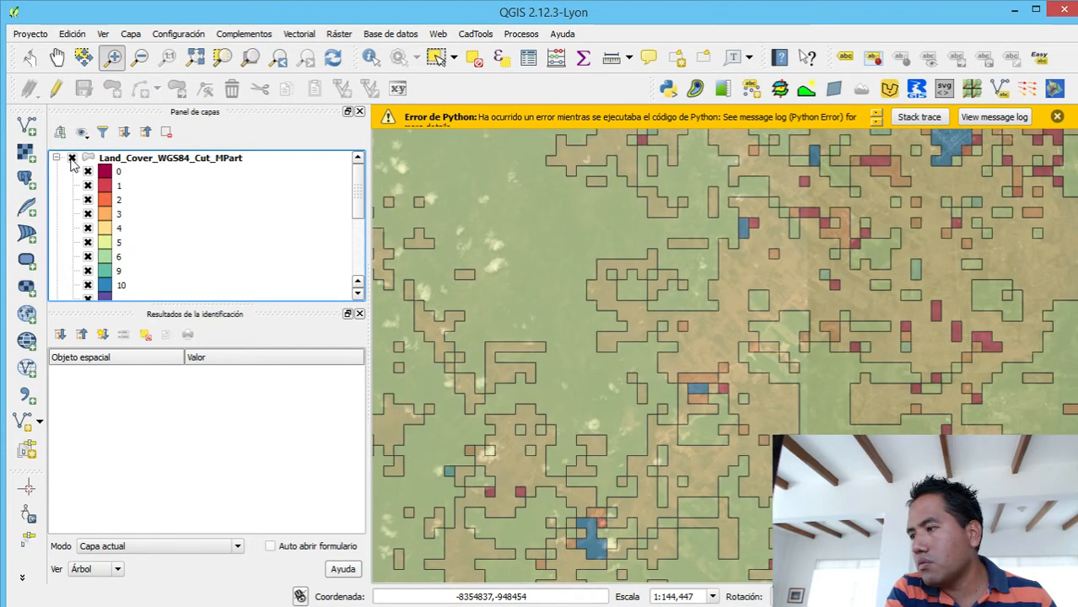
{"action": "left_click", "coordinate": [71, 159]}
{"action": "left_click", "coordinate": [72, 158]}
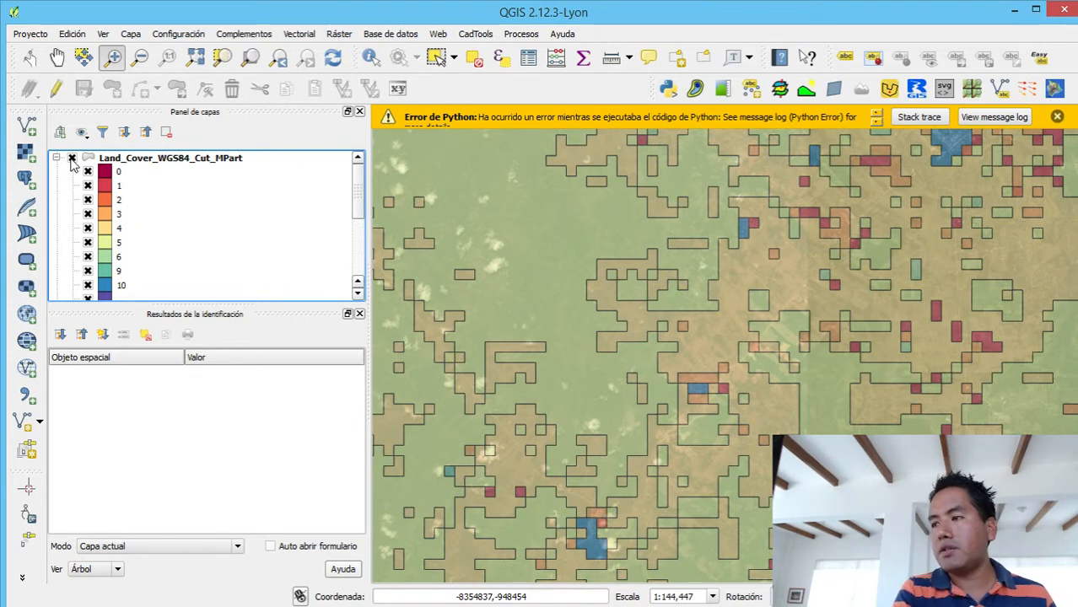
{"action": "left_click", "coordinate": [72, 159]}
{"action": "left_click", "coordinate": [72, 158]}
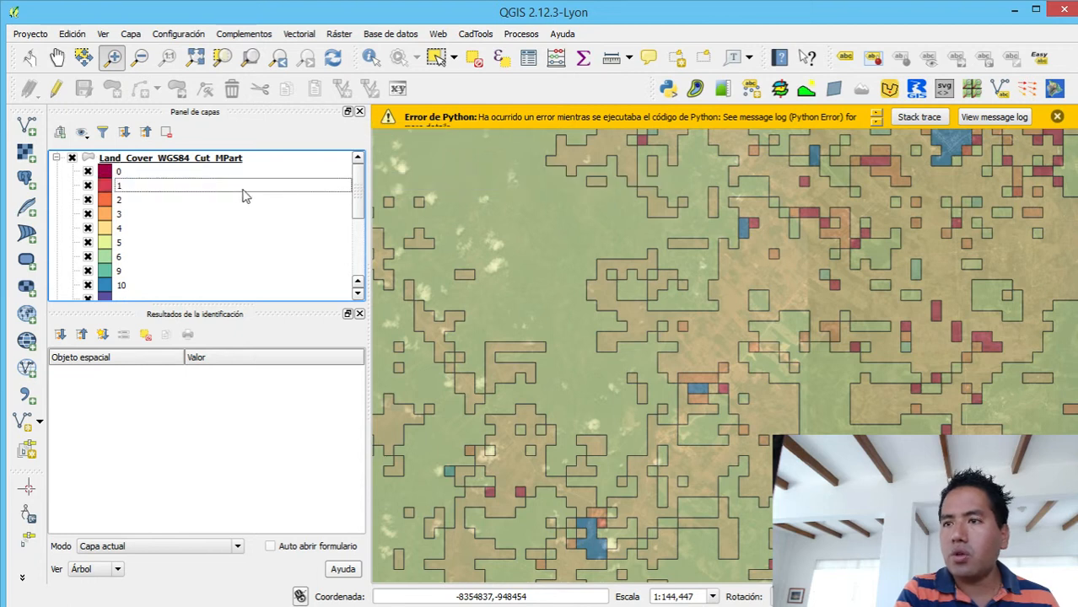
- Remove the Bing Road layer from the project
{"action": "left_click", "coordinate": [229, 160]}
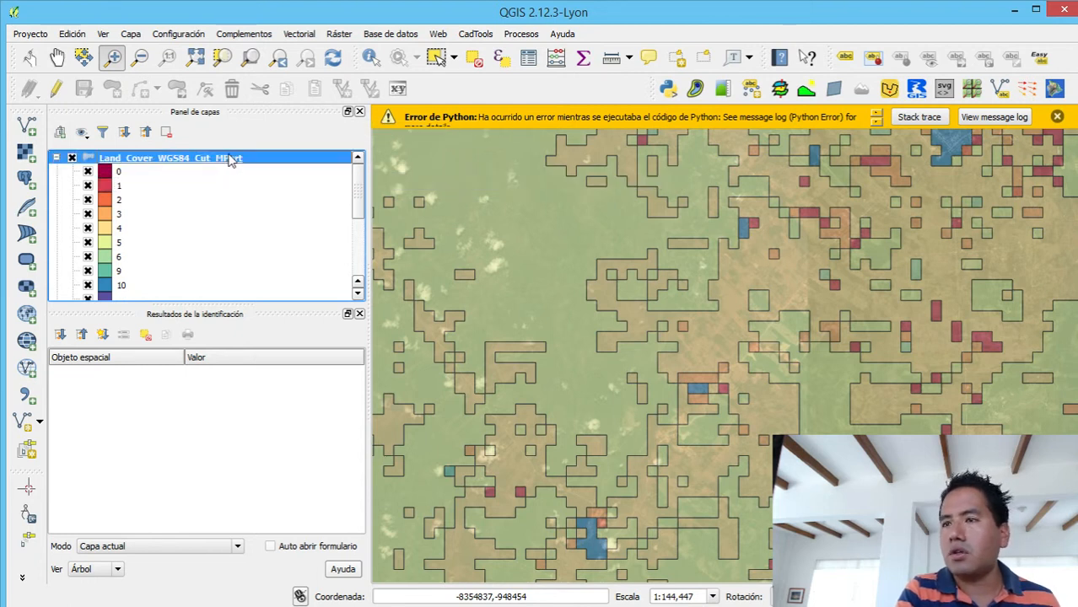
{"action": "left_click_drag", "start_coordinate": [360, 193], "coordinate": [366, 224]}
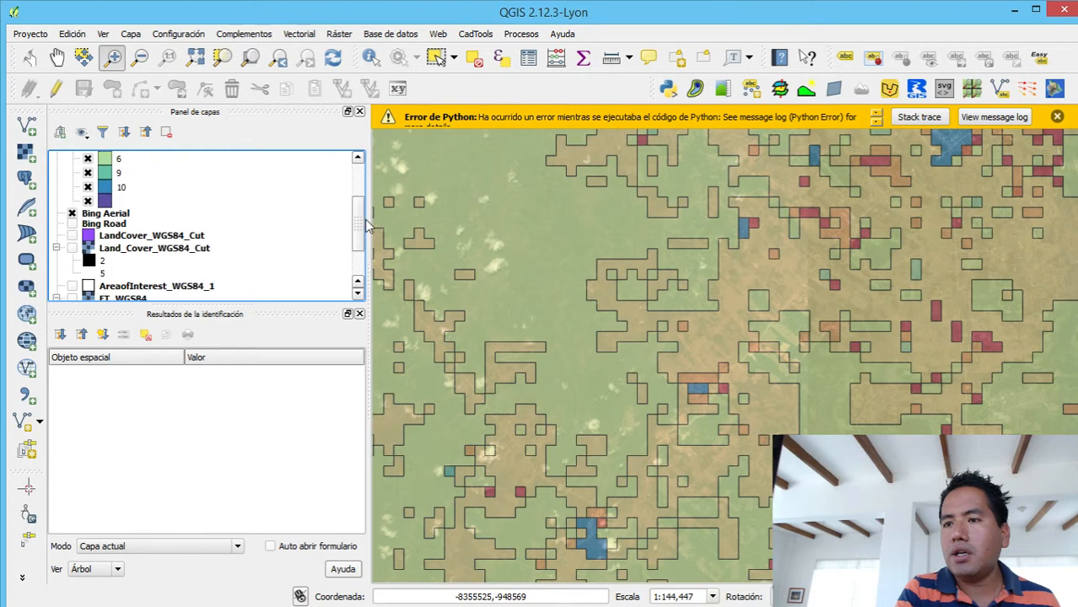
{"action": "left_click", "coordinate": [103, 226]}
{"action": "right_click", "coordinate": [102, 228]}
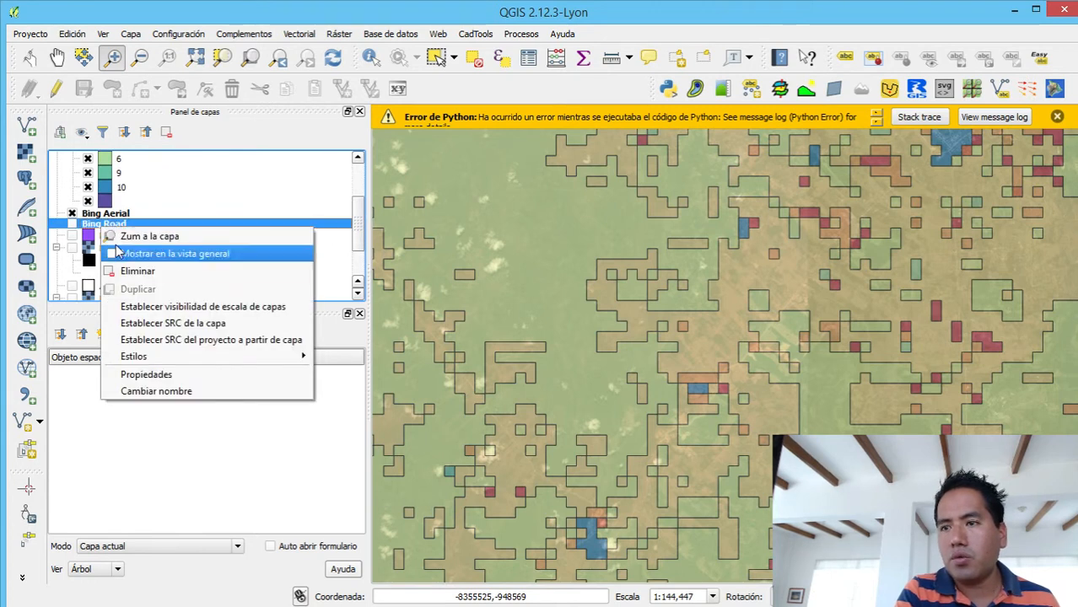
{"action": "left_click", "coordinate": [135, 270]}
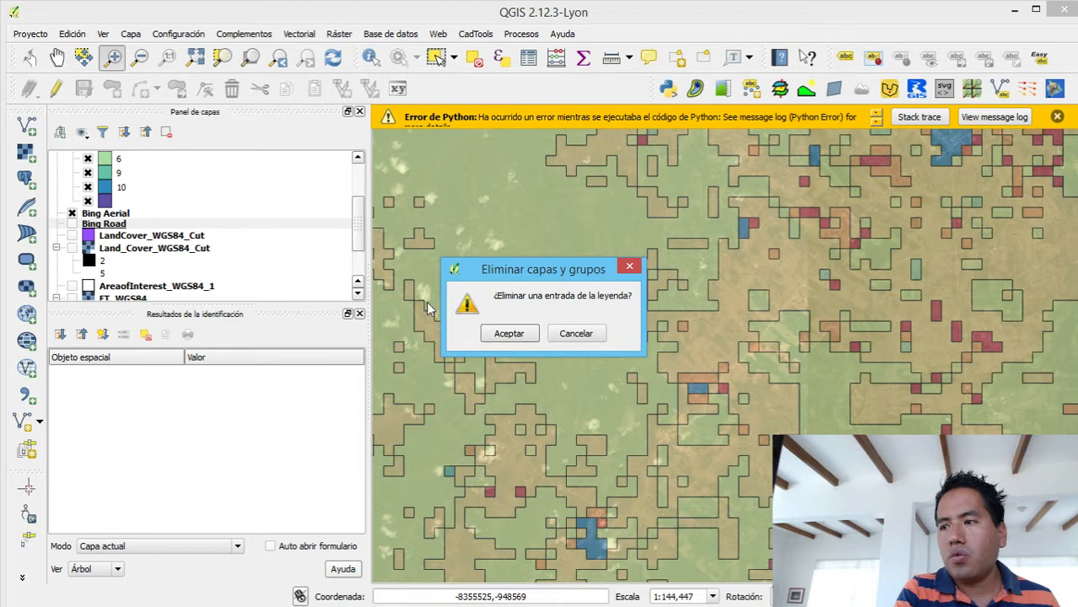
{"action": "left_click", "coordinate": [503, 330]}
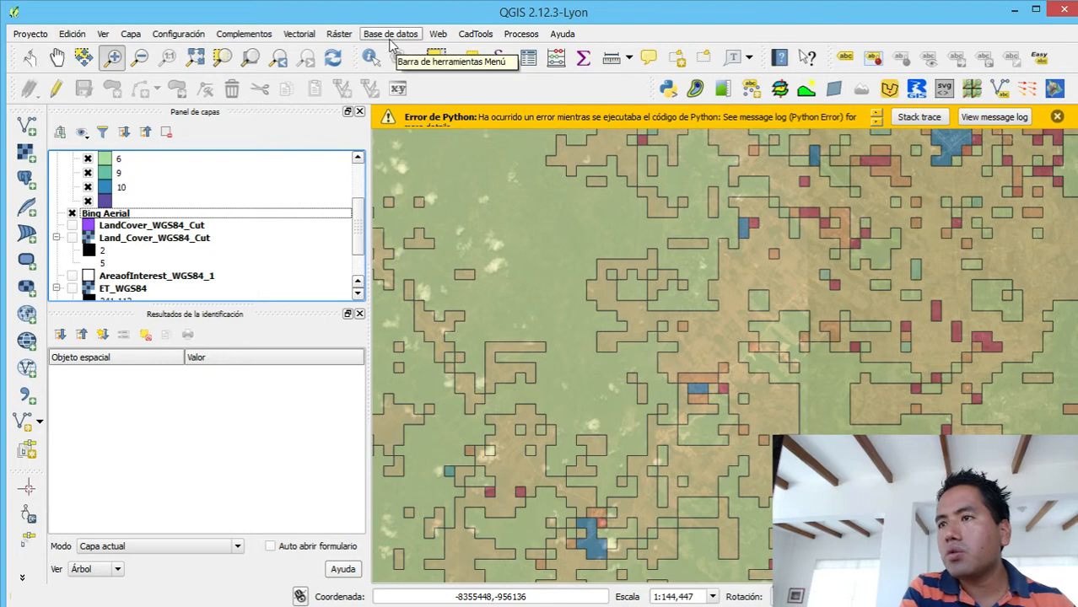
- Set up zonal statistics with ET_WGS84 as the raster and Land_Cover_WGS84_Cut_MPart as the zone polygon layer
{"action": "left_click", "coordinate": [342, 35]}
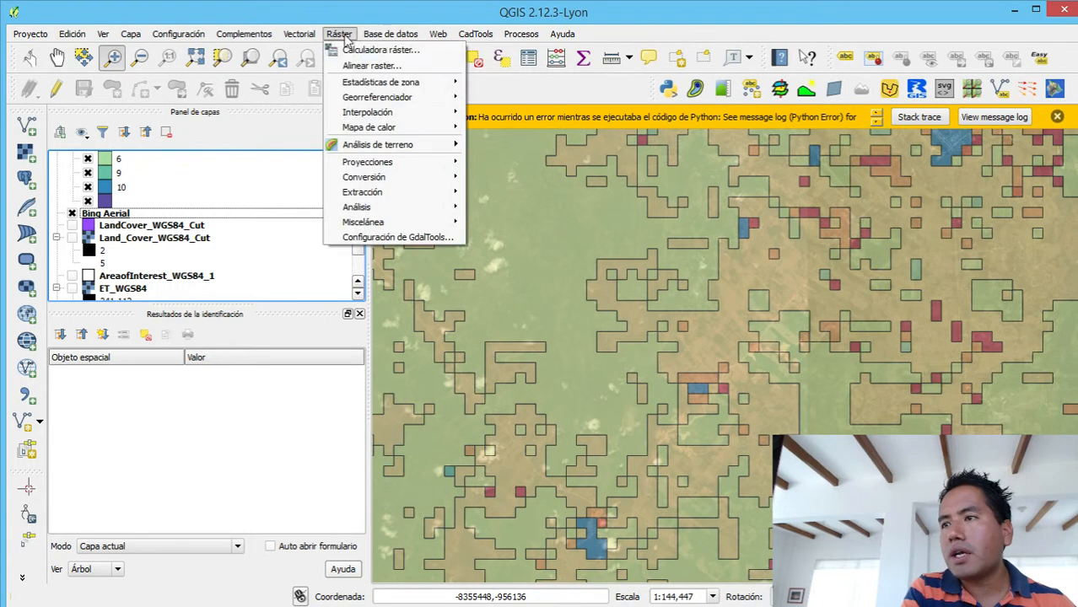
{"action": "mouse_move", "coordinate": [366, 85]}
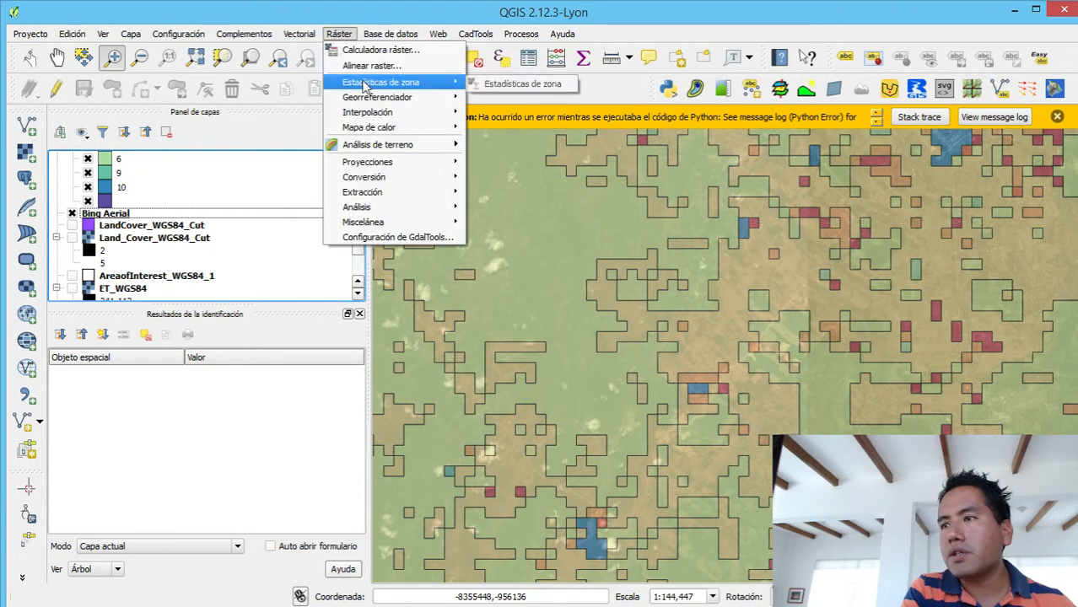
{"action": "left_click", "coordinate": [504, 83]}
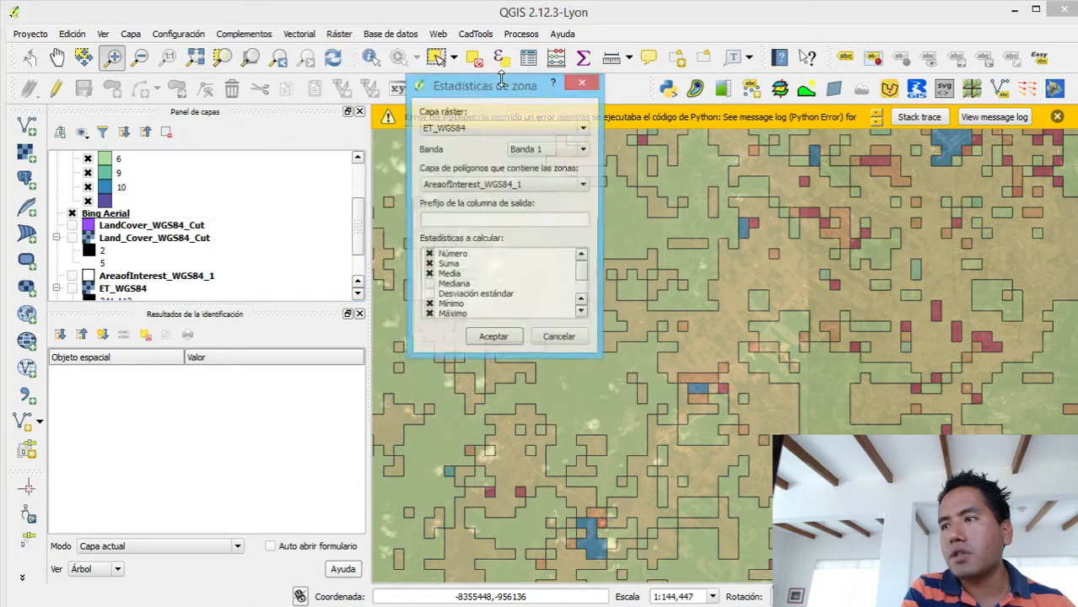
{"action": "left_click", "coordinate": [481, 124]}
{"action": "left_click", "coordinate": [480, 125]}
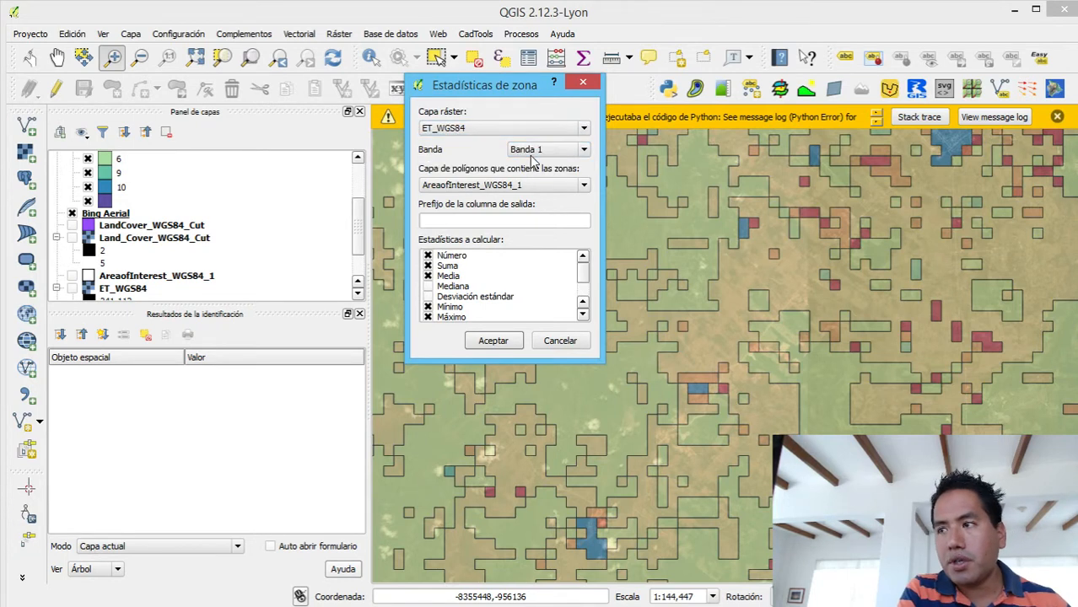
{"action": "left_click", "coordinate": [523, 186]}
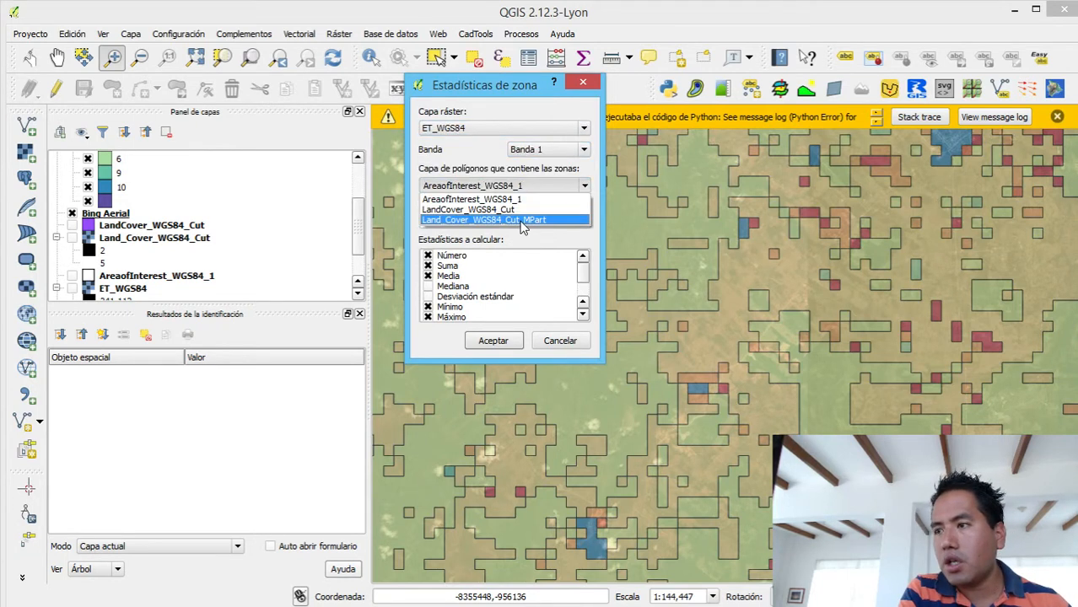
{"action": "left_click", "coordinate": [523, 220]}
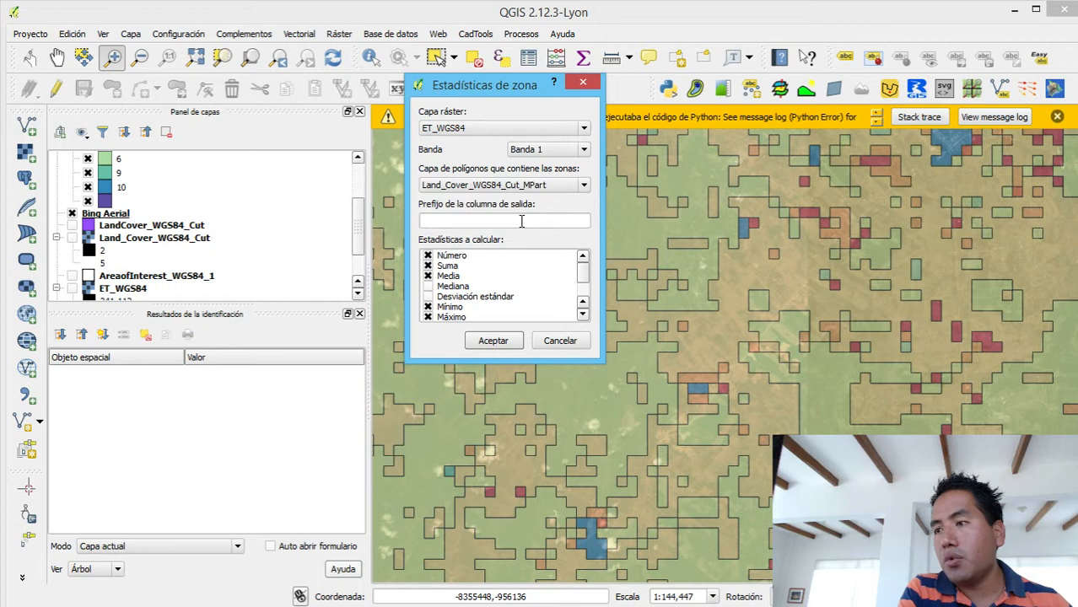
- Calculate only the count, mean and median zonal statistics, using the output column prefix ET_
{"action": "left_click", "coordinate": [428, 265]}
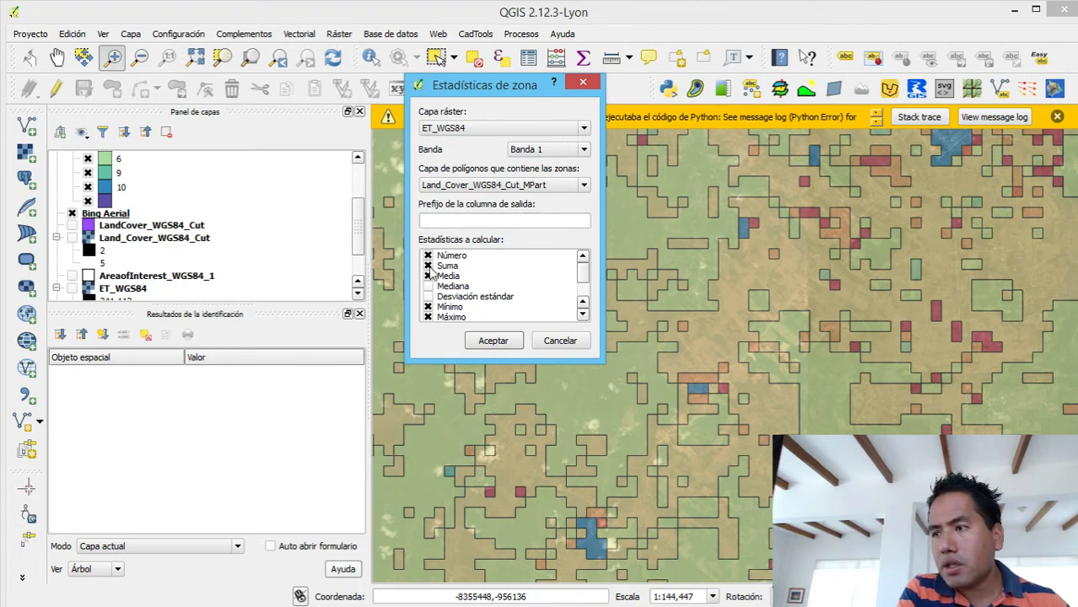
{"action": "left_click", "coordinate": [427, 266]}
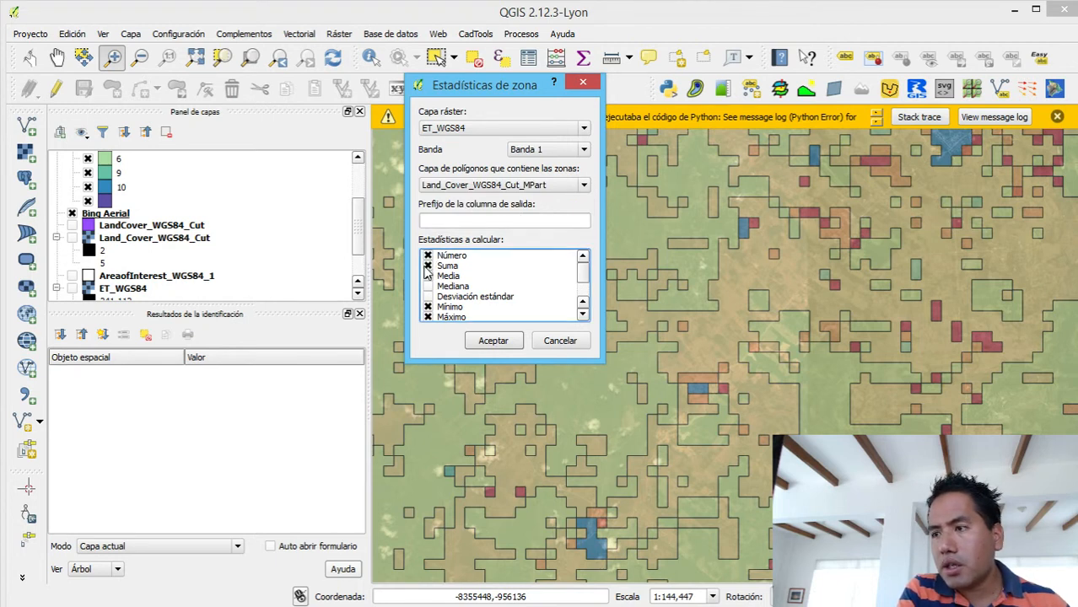
{"action": "left_click", "coordinate": [428, 317]}
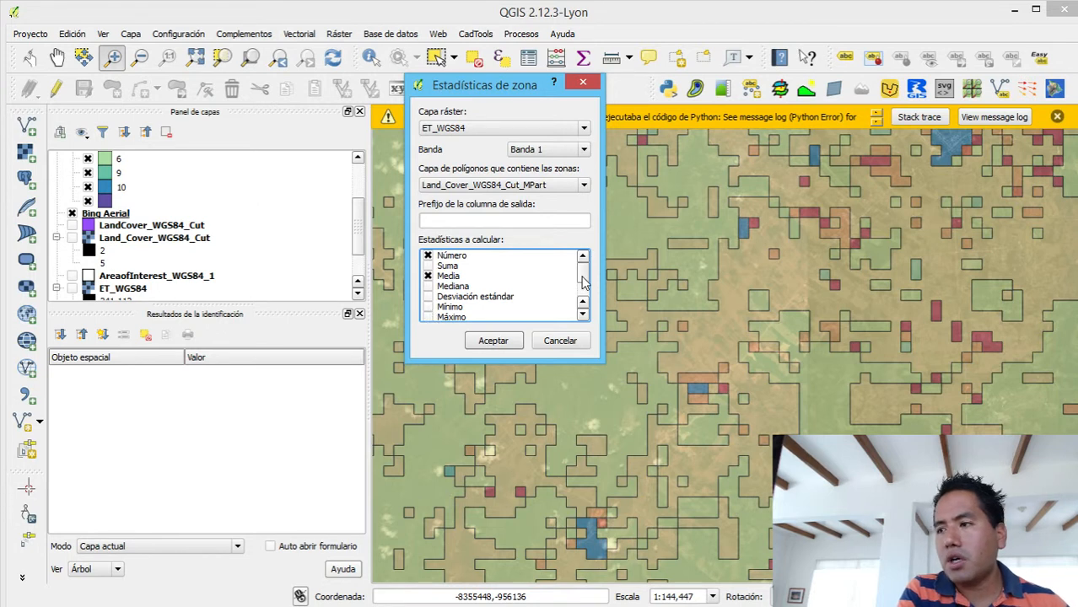
{"action": "scroll", "coordinate": [581, 289], "scroll_direction": "down", "scroll_amount": 1}
{"action": "scroll", "coordinate": [581, 289], "scroll_direction": "up", "scroll_amount": 1}
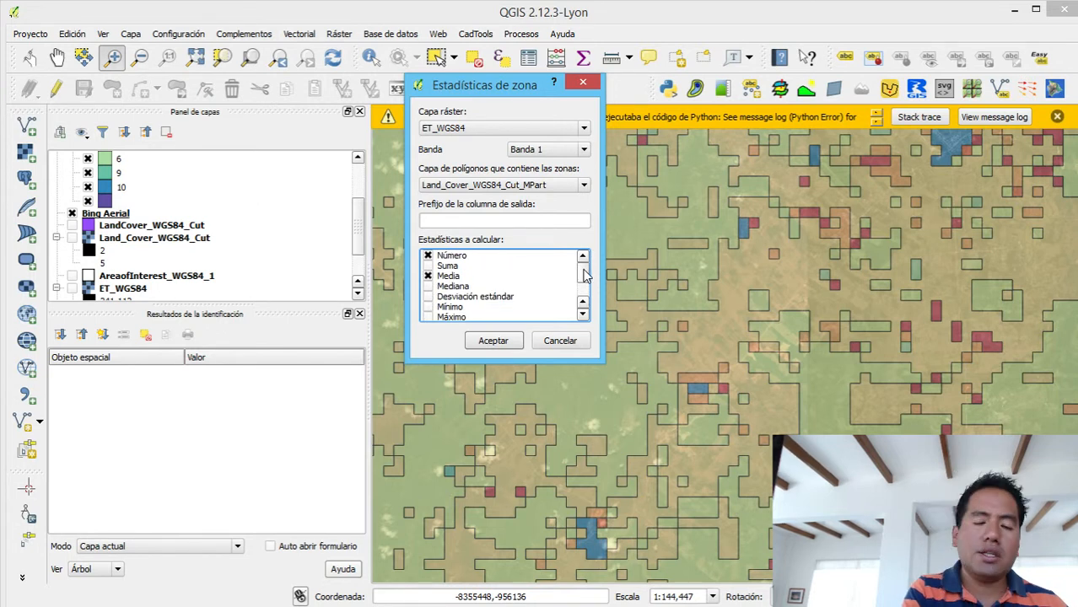
{"action": "left_click", "coordinate": [431, 288]}
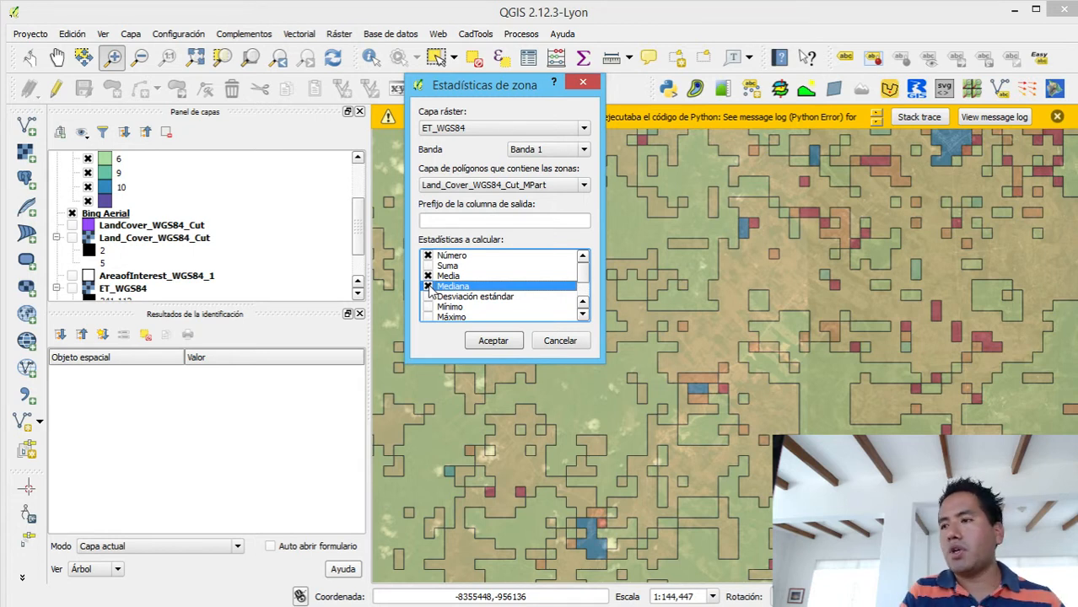
{"action": "left_click", "coordinate": [544, 225]}
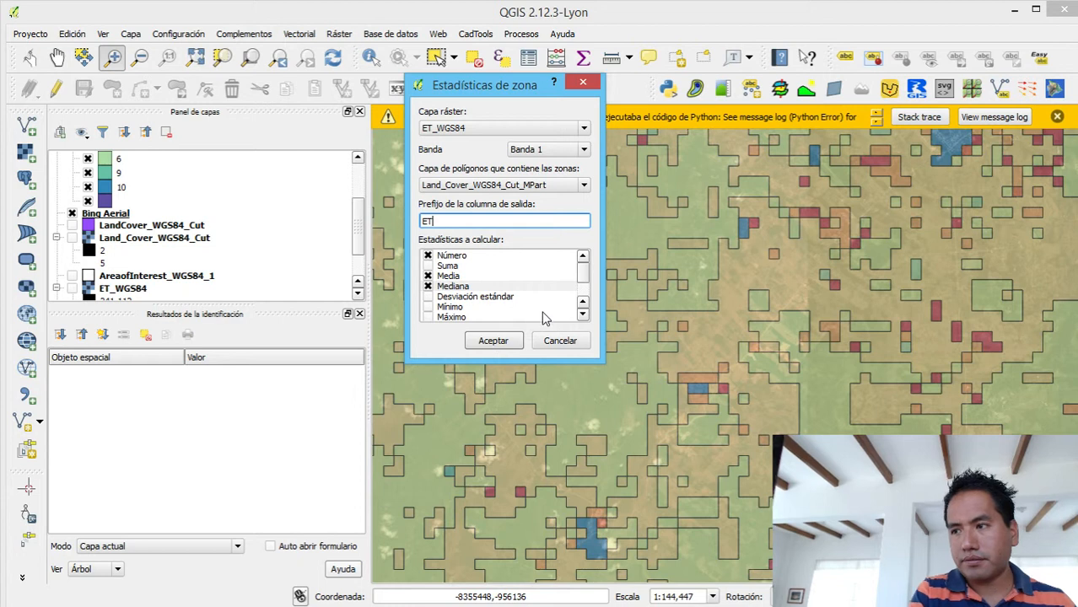
{"action": "type", "text": "_"}
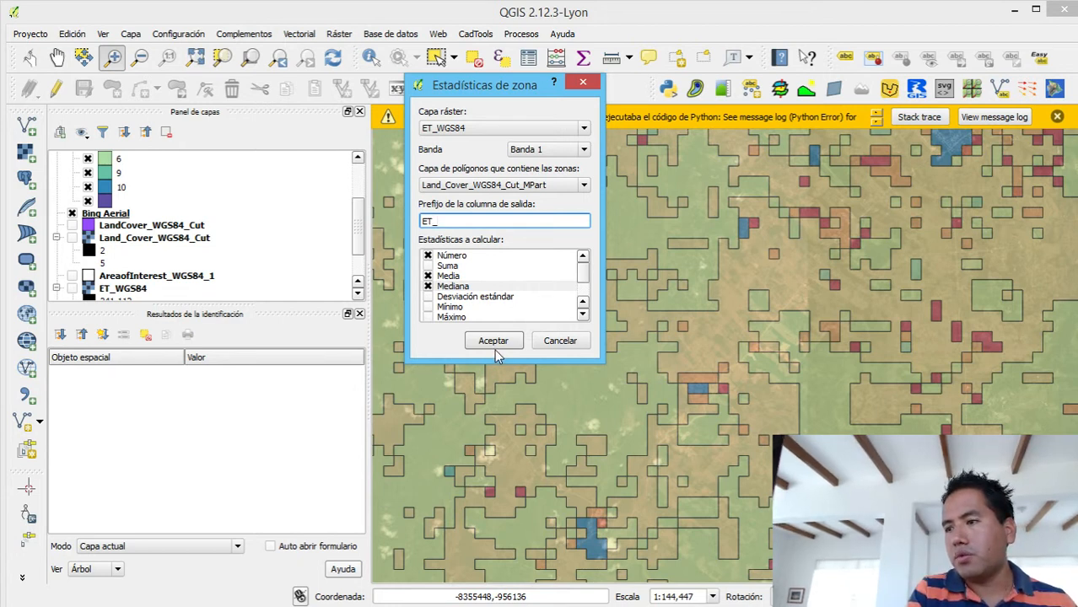
{"action": "left_click", "coordinate": [492, 341]}
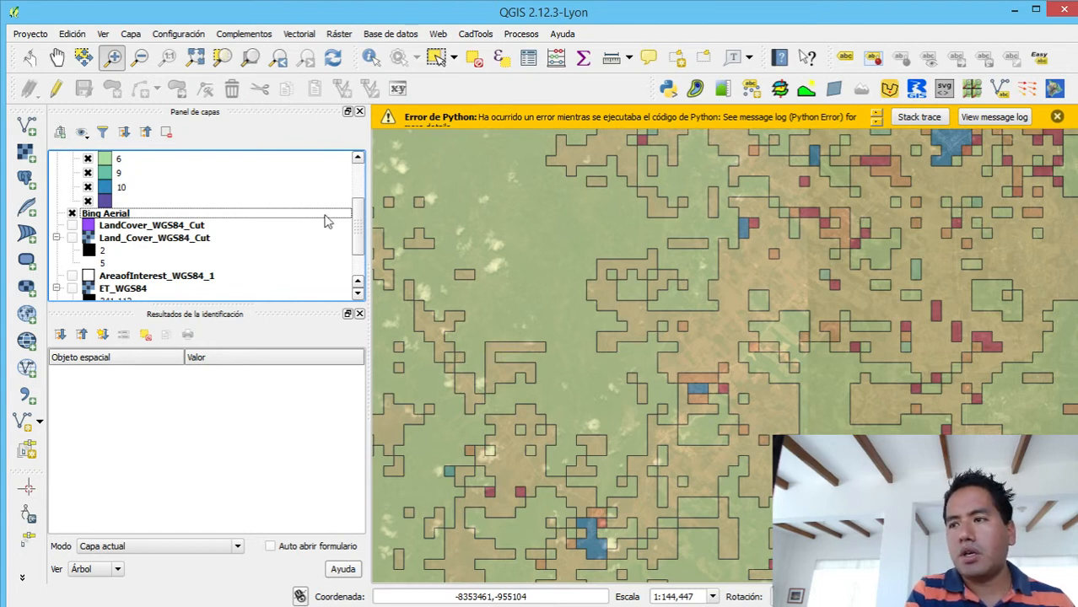
- Open the attribute table of Land_Cover_WGS84_Cut_MPart and enable editing
{"action": "left_click_drag", "start_coordinate": [358, 230], "coordinate": [366, 177]}
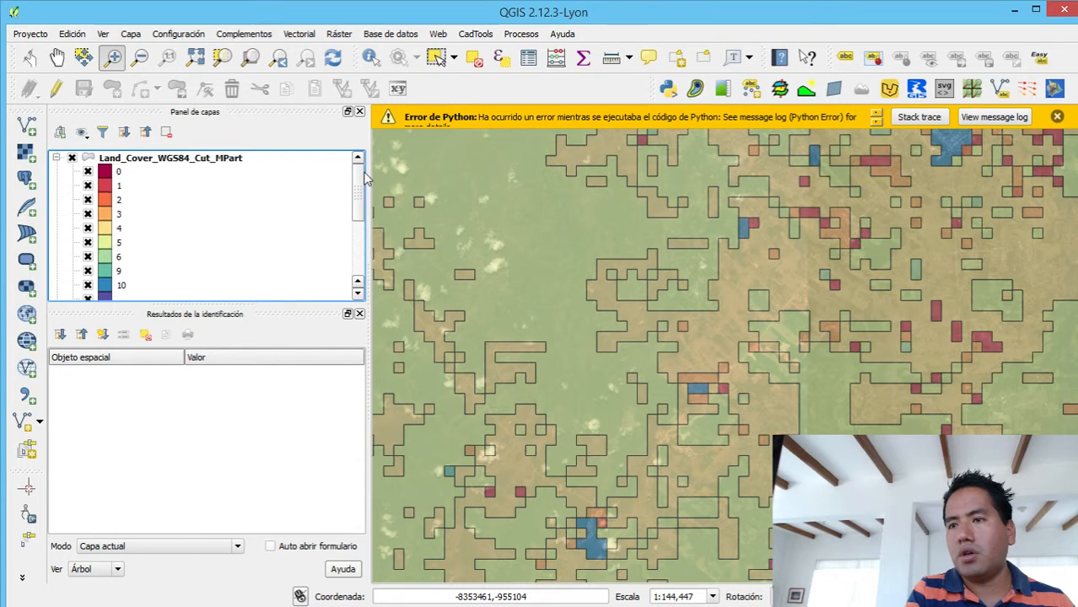
{"action": "left_click", "coordinate": [158, 160]}
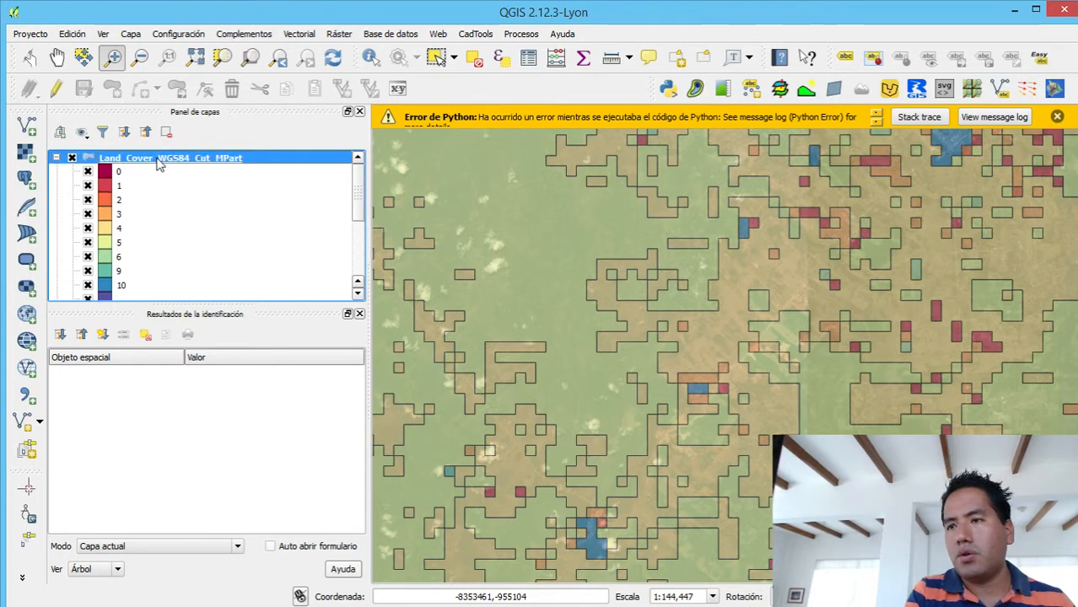
{"action": "right_click", "coordinate": [158, 163]}
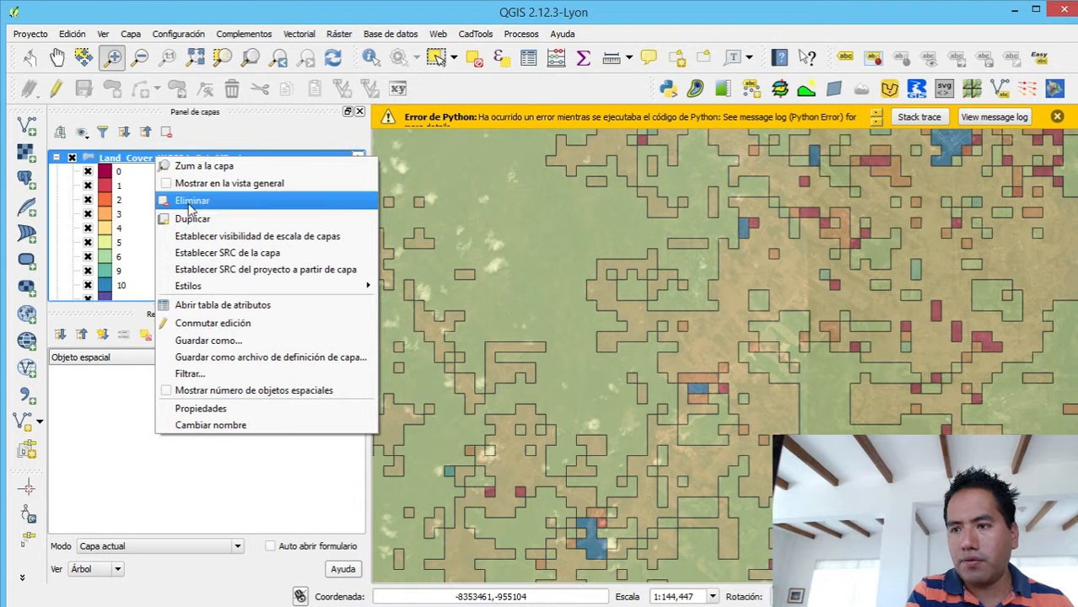
{"action": "left_click", "coordinate": [245, 305]}
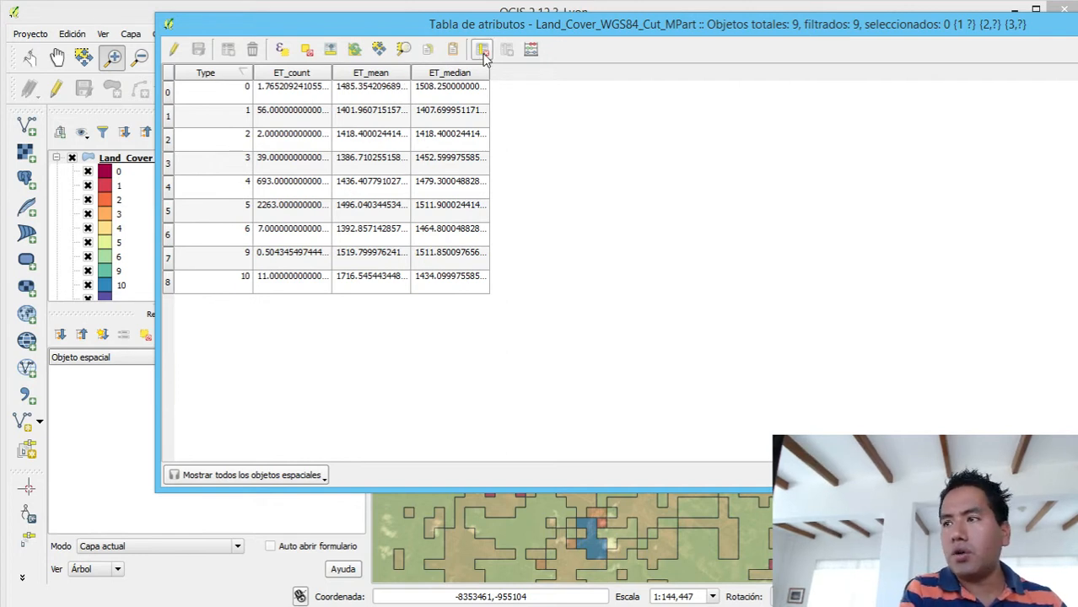
{"action": "left_click", "coordinate": [174, 49]}
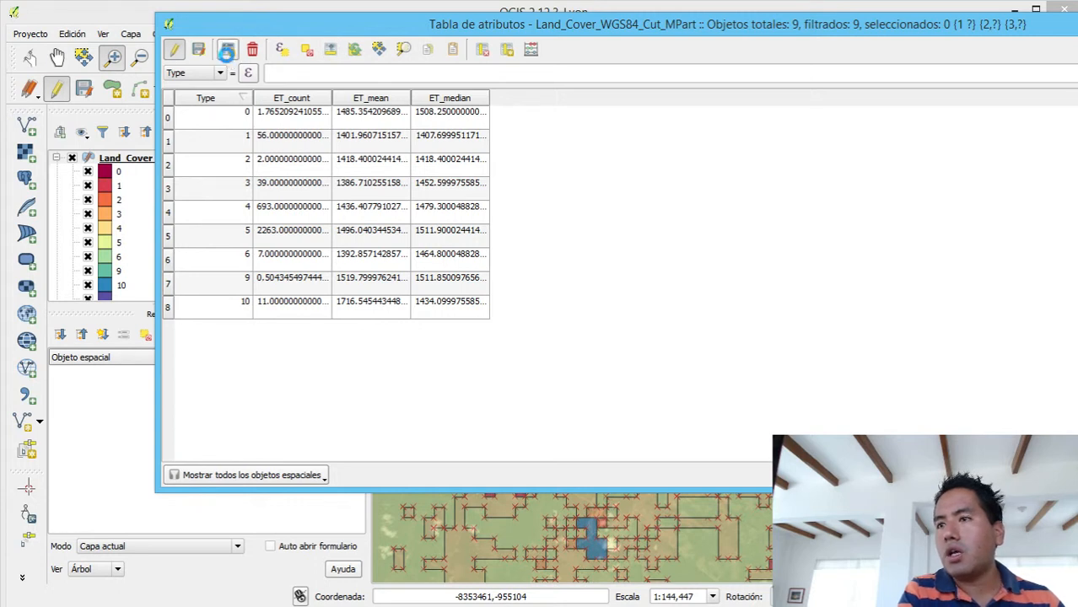
{"action": "left_click", "coordinate": [227, 51]}
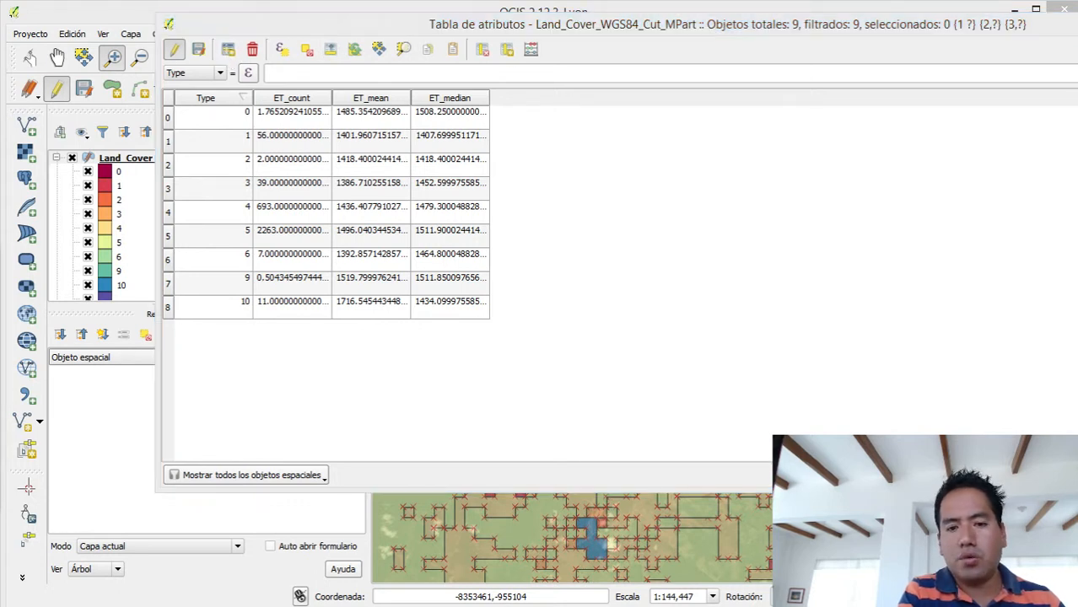
{"action": "left_click_drag", "start_coordinate": [312, 174], "coordinate": [544, 108]}
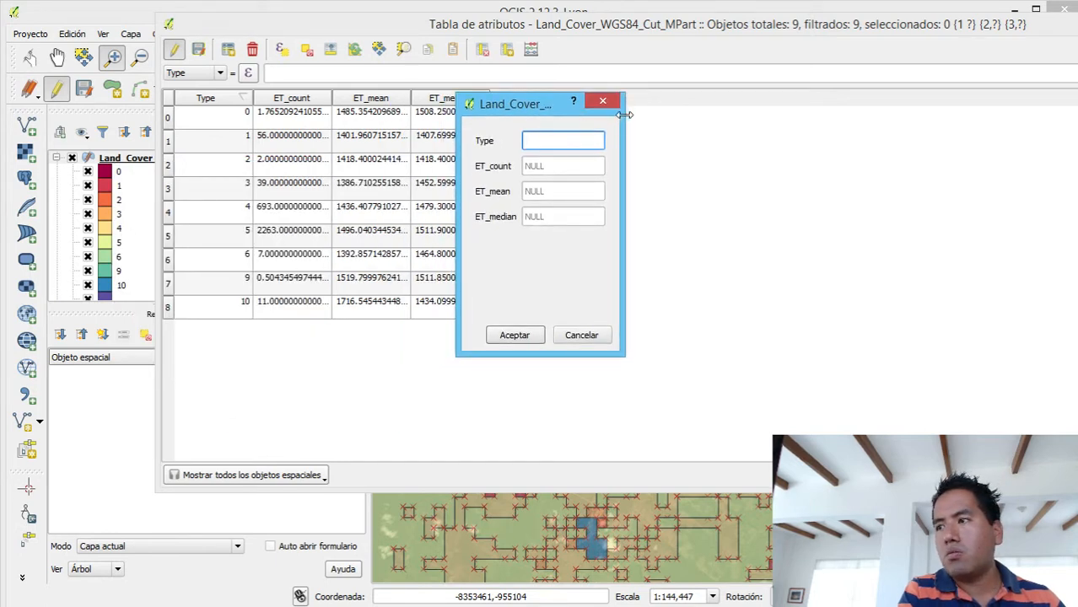
{"action": "left_click_drag", "start_coordinate": [625, 115], "coordinate": [971, 44]}
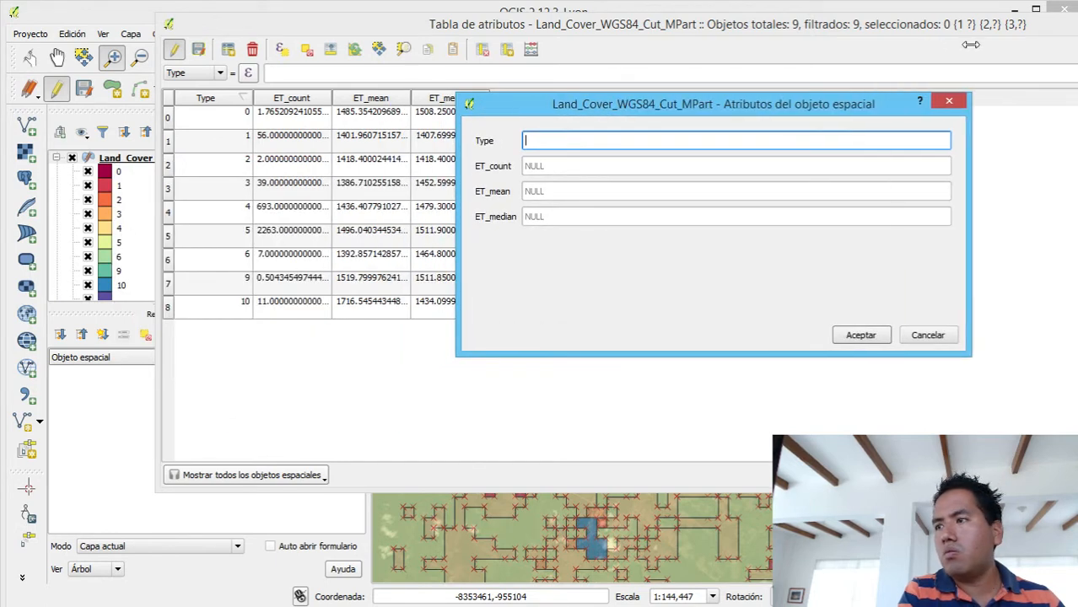
{"action": "left_click", "coordinate": [950, 103]}
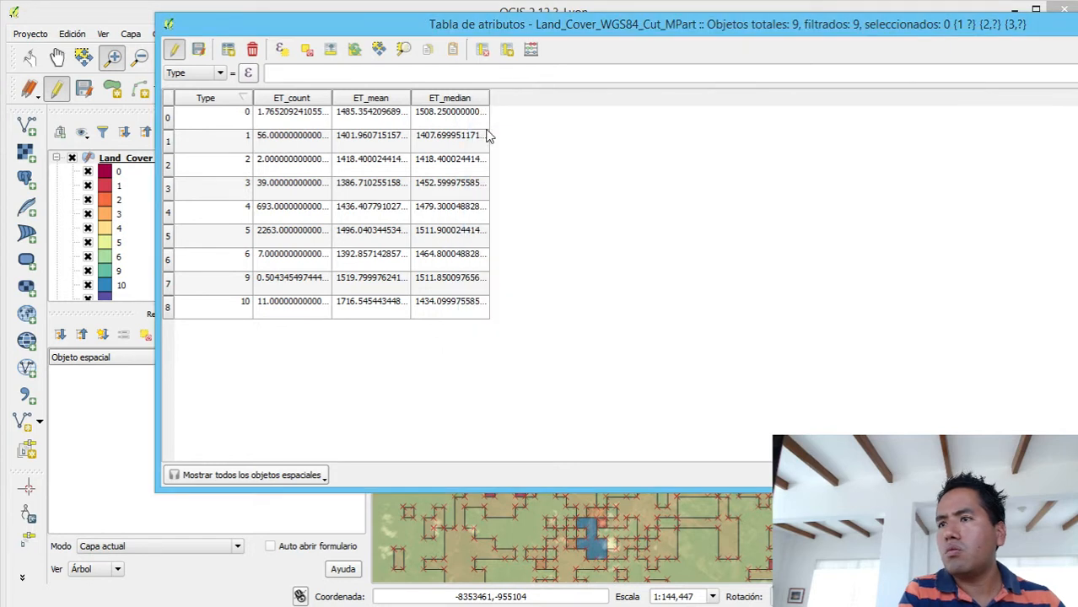
- Add a text (string) column named Cover Type with a width of 20 to the attribute table
{"action": "left_click", "coordinate": [507, 49]}
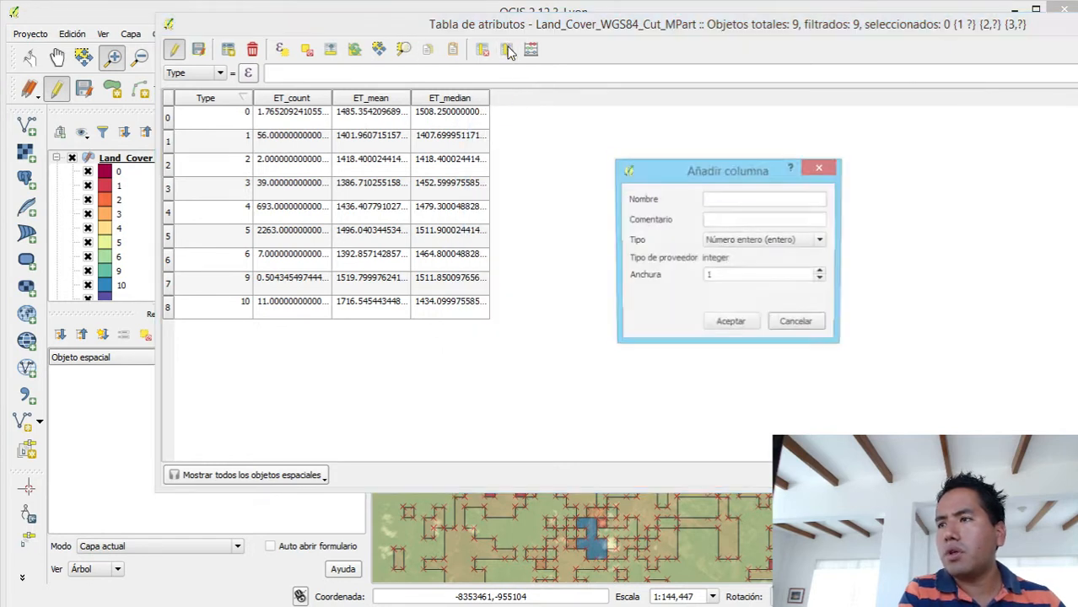
{"action": "left_click", "coordinate": [734, 199]}
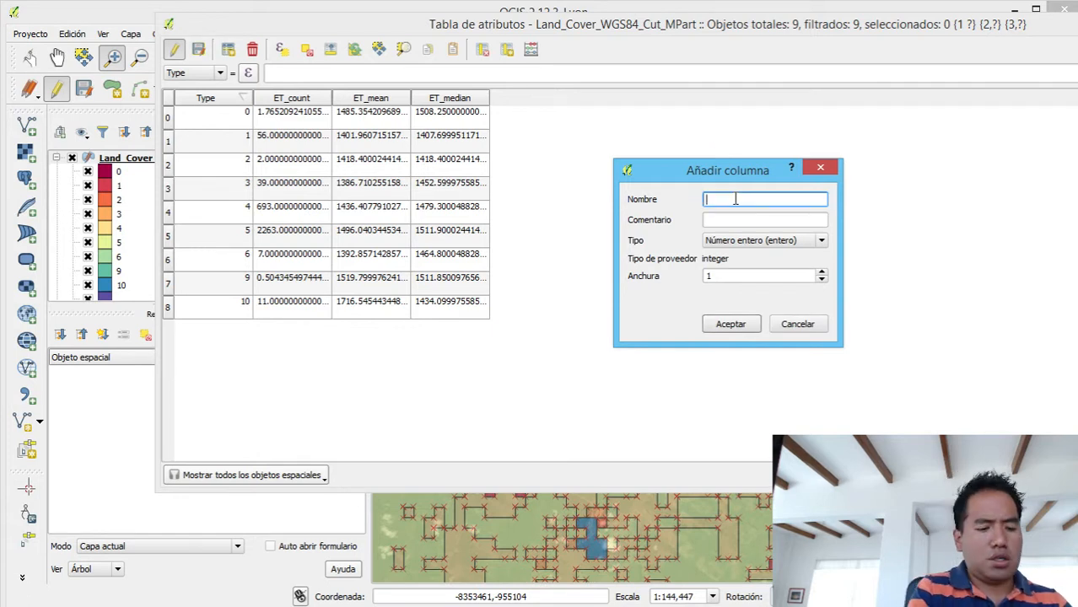
{"action": "type", "text": "Ty"}
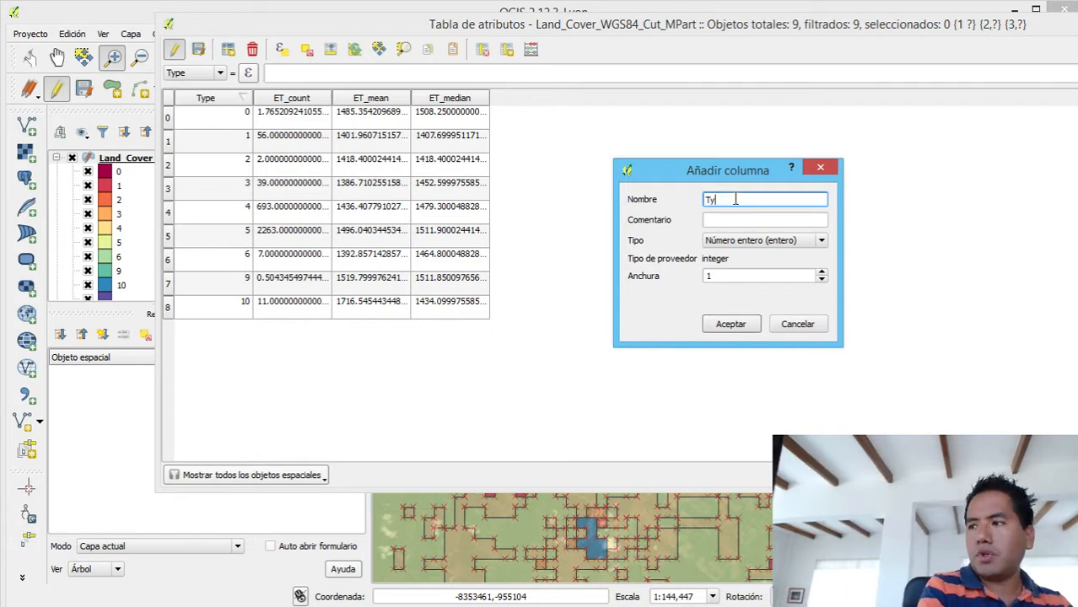
{"action": "type", "text": "Cover Typ"}
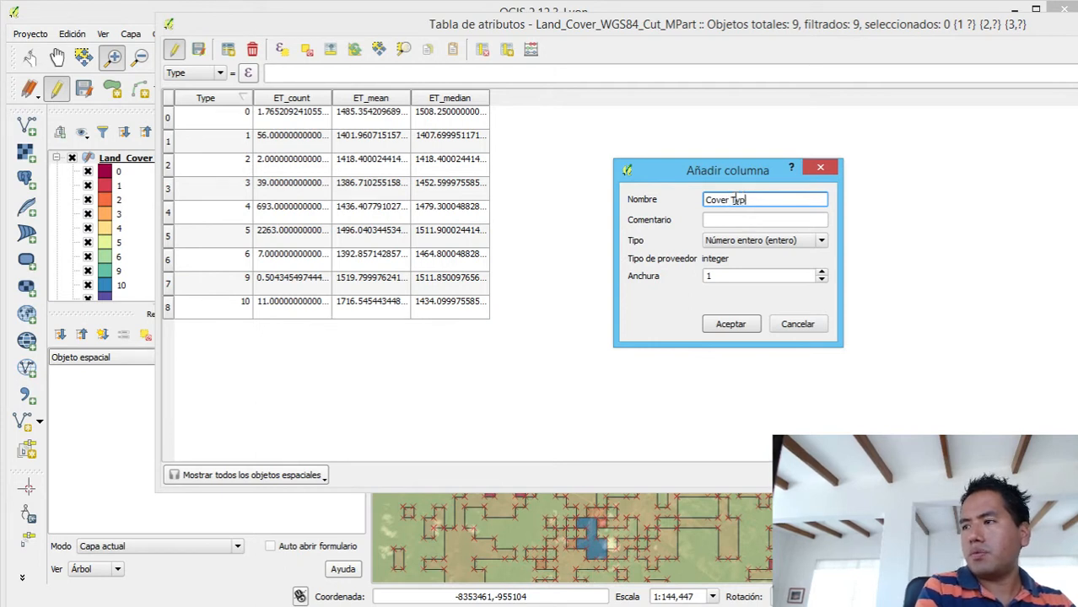
{"action": "type", "text": "e"}
{"action": "left_click", "coordinate": [735, 222]}
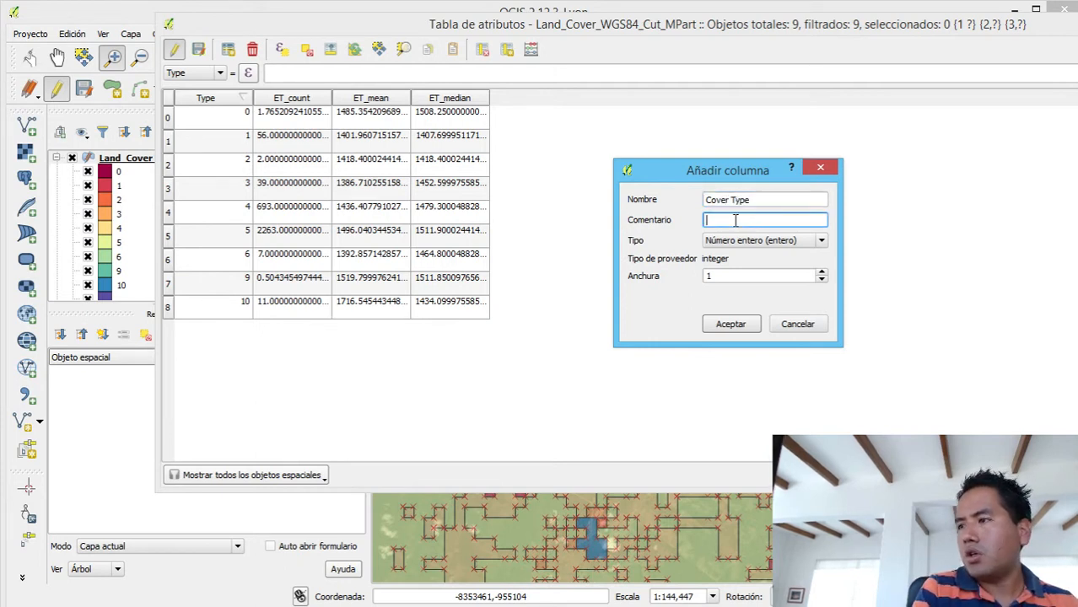
{"action": "left_click", "coordinate": [736, 241]}
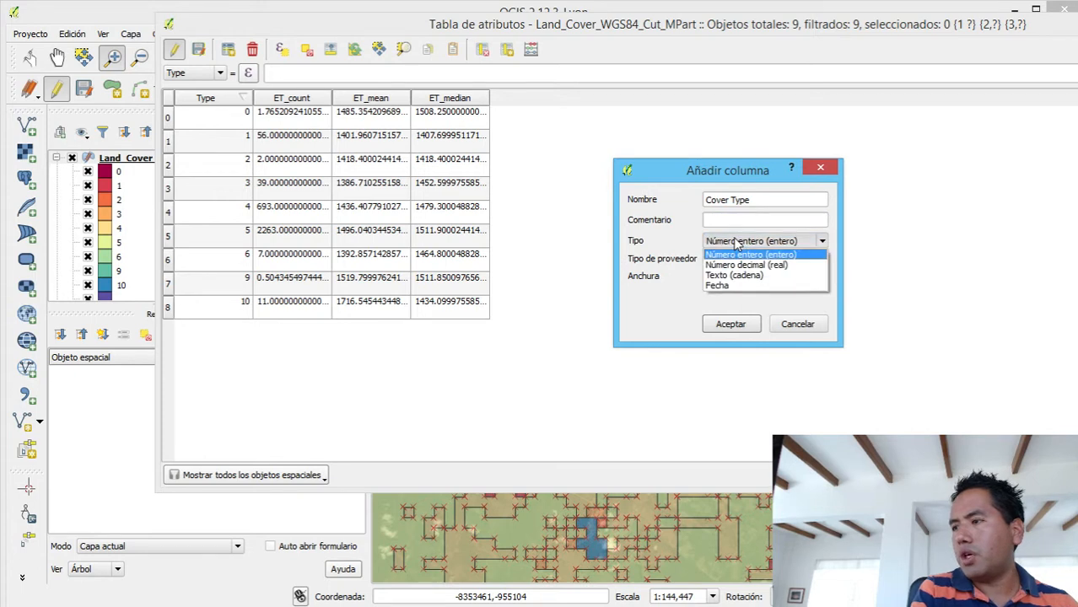
{"action": "left_click", "coordinate": [740, 276]}
{"action": "left_click", "coordinate": [742, 278]}
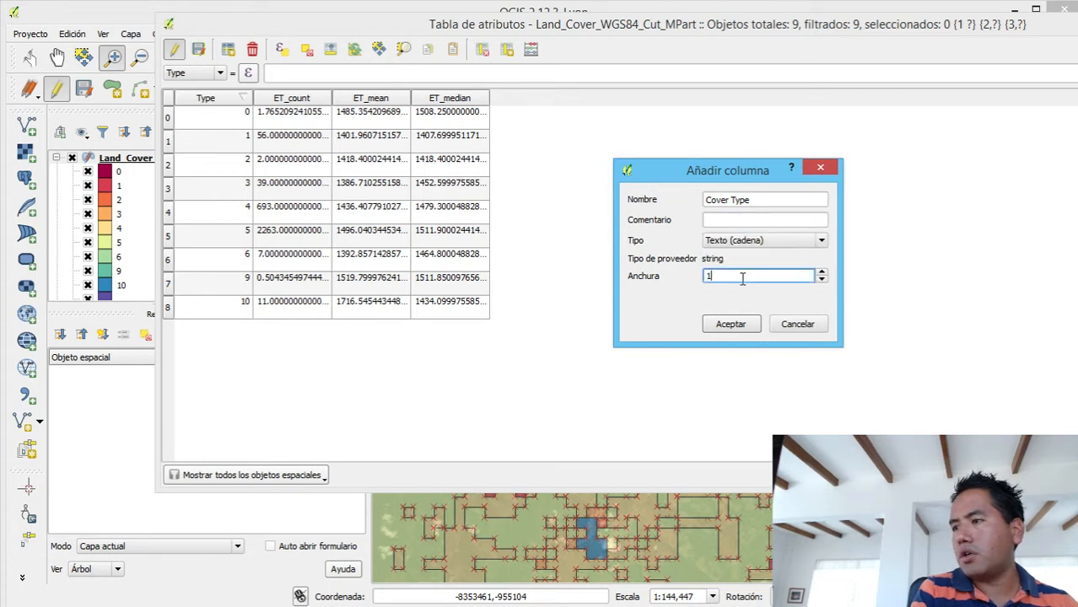
{"action": "key", "text": "BackSpace"}
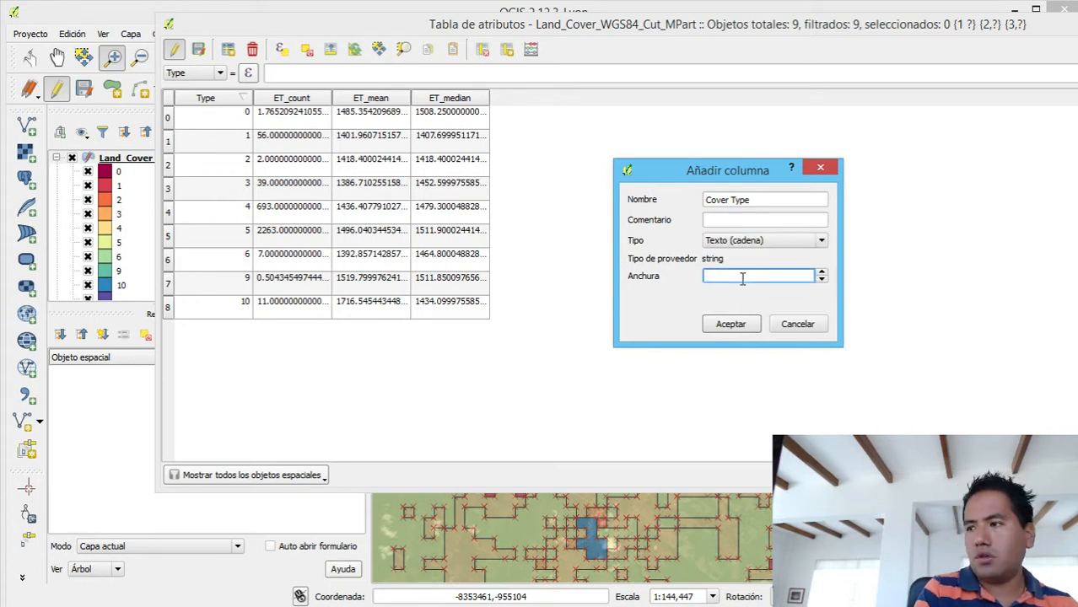
{"action": "type", "text": "20"}
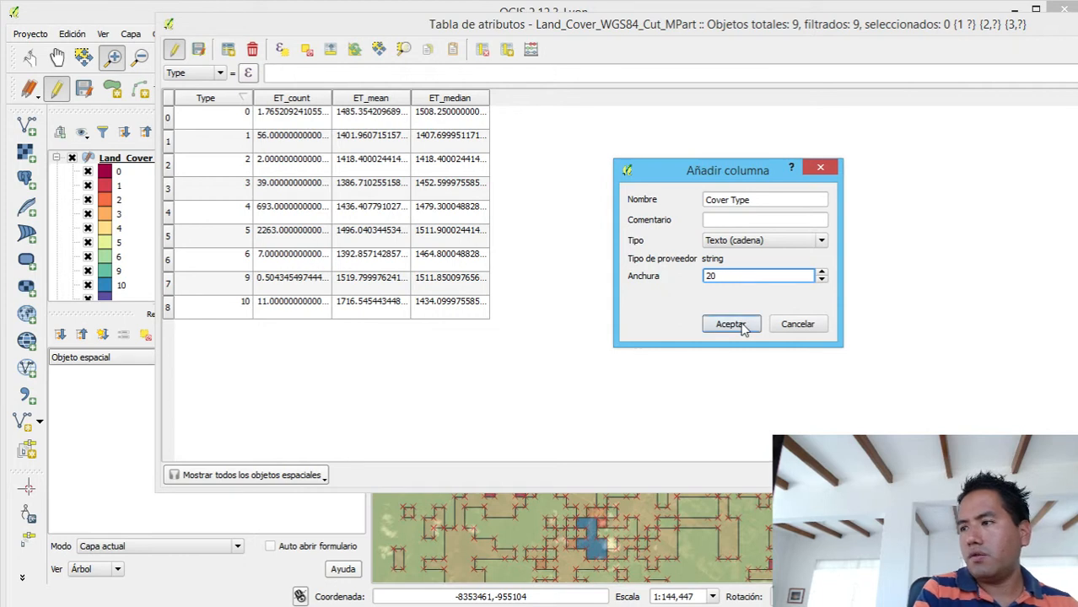
{"action": "left_click", "coordinate": [741, 328]}
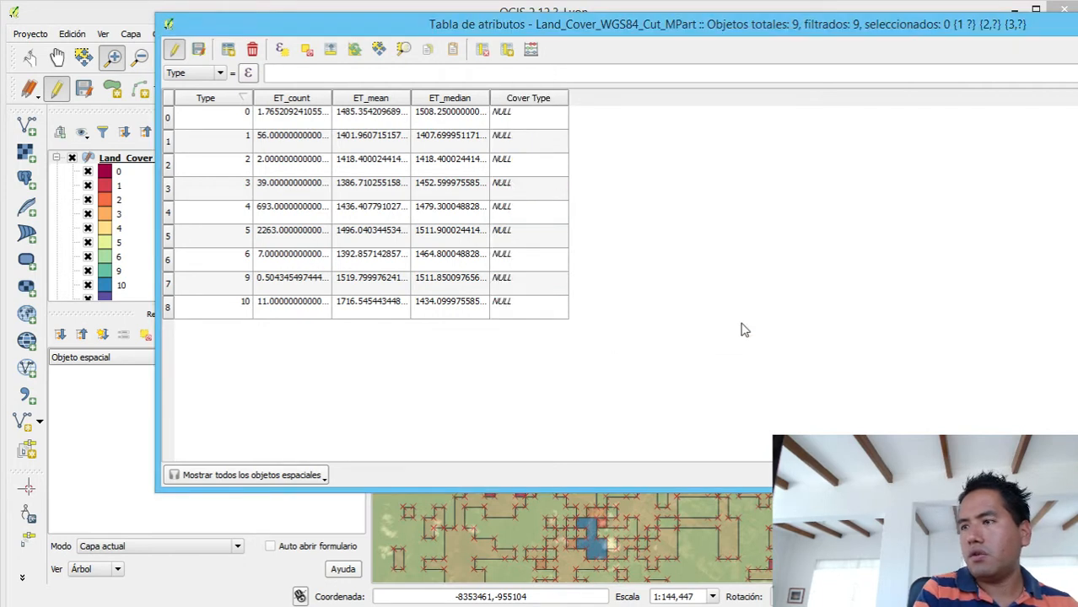
- Set the Cover Type to Water for the type 0 row and Grasses for the type 1 row
{"action": "left_click", "coordinate": [522, 121]}
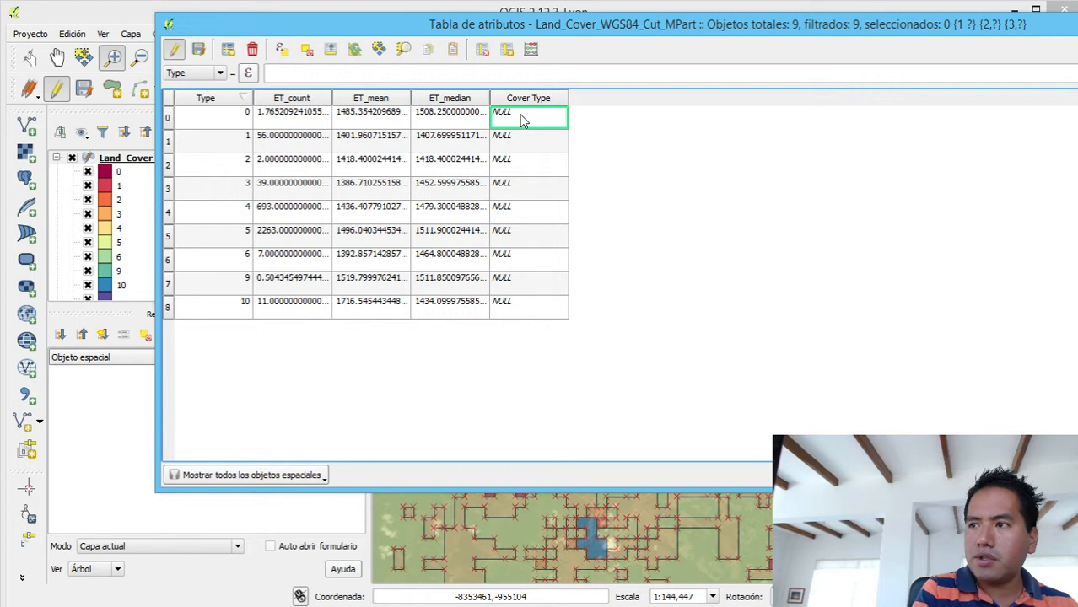
{"action": "left_click", "coordinate": [521, 118]}
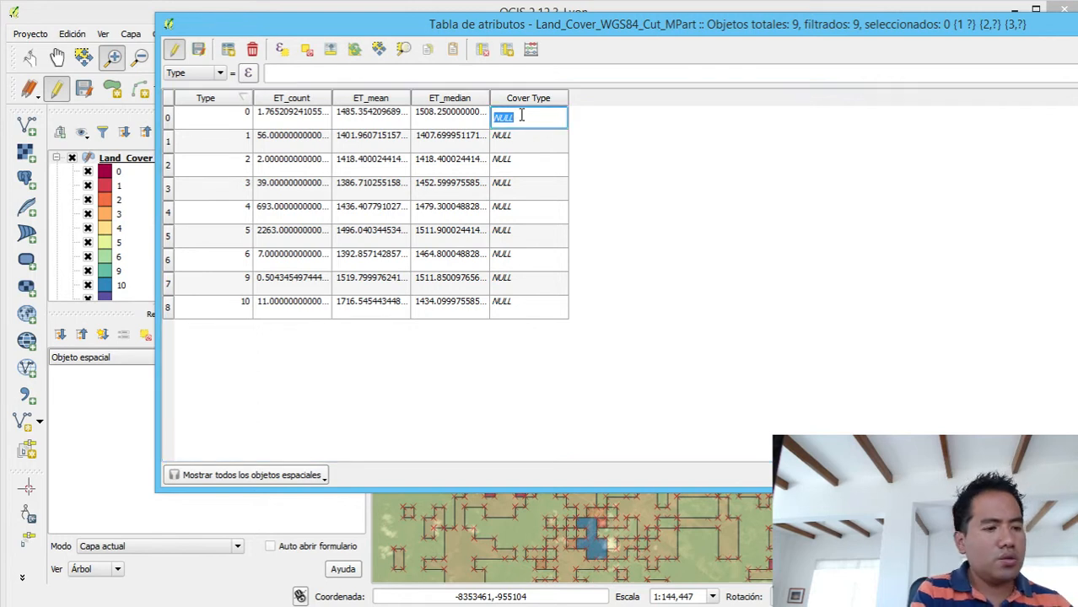
{"action": "key", "text": "BackSpace"}
{"action": "type", "text": "Water"}
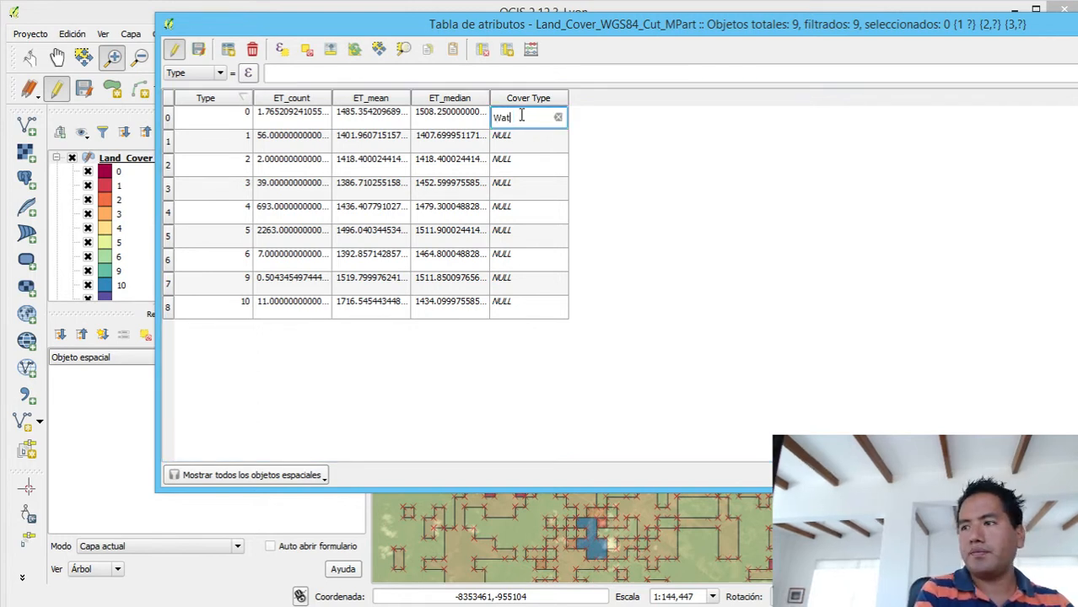
{"action": "left_click", "coordinate": [518, 149]}
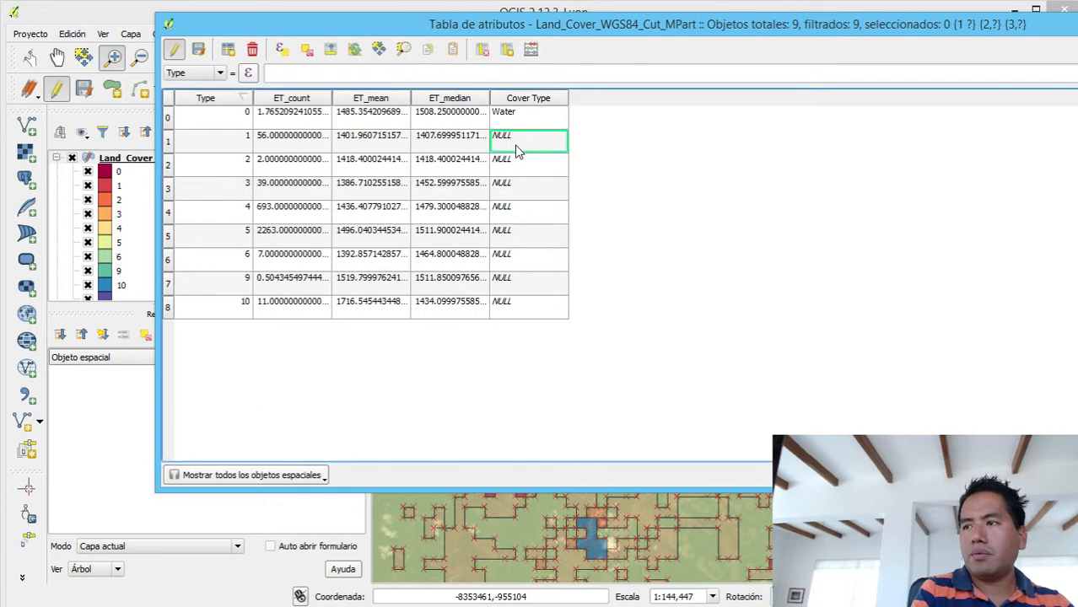
{"action": "left_click", "coordinate": [516, 144]}
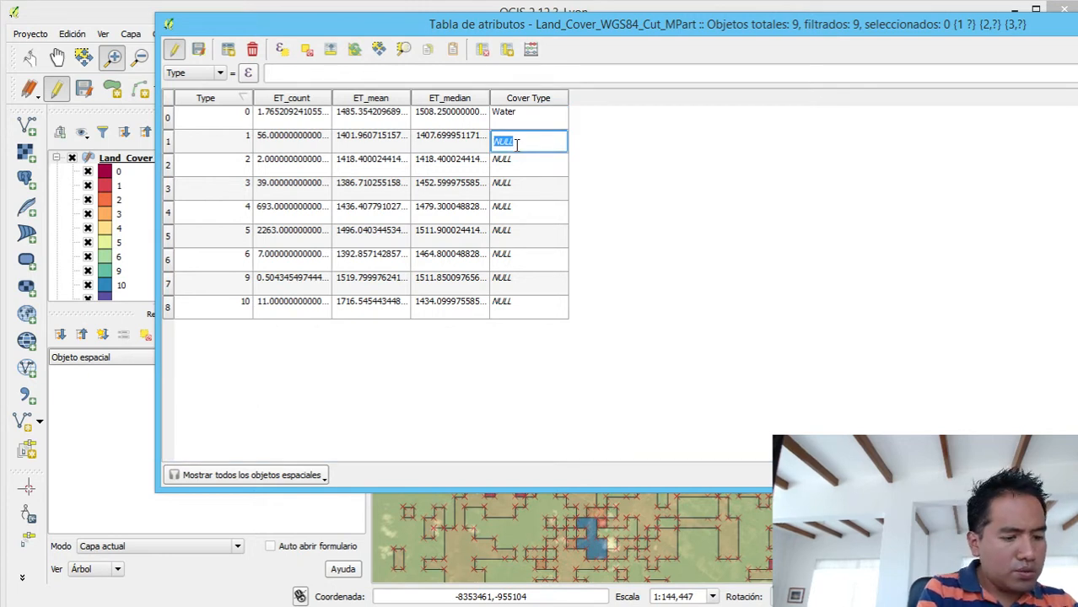
{"action": "type", "text": "Grass"}
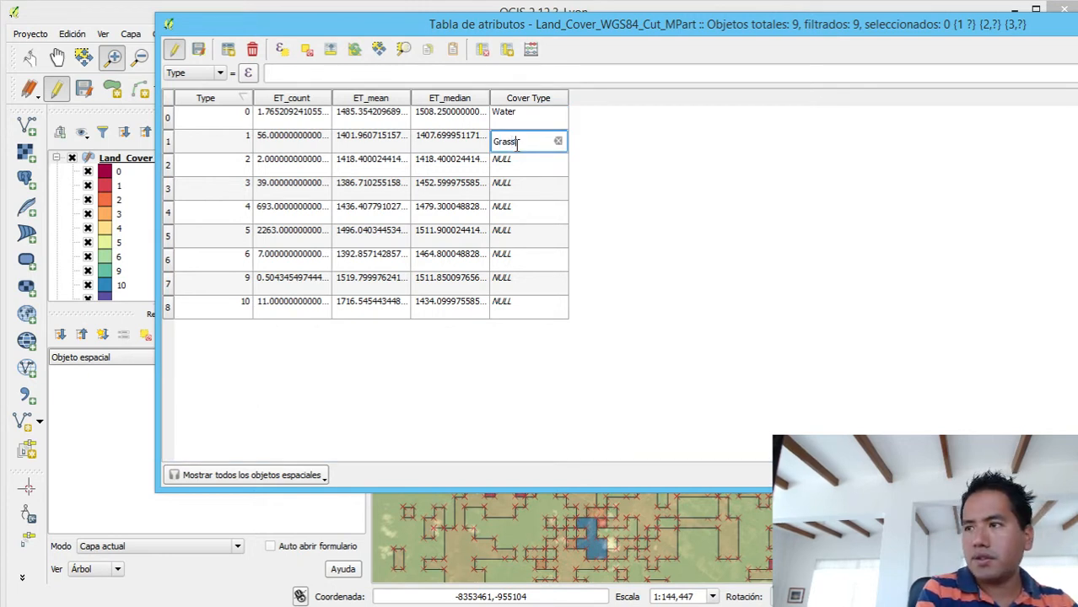
{"action": "type", "text": "la"}
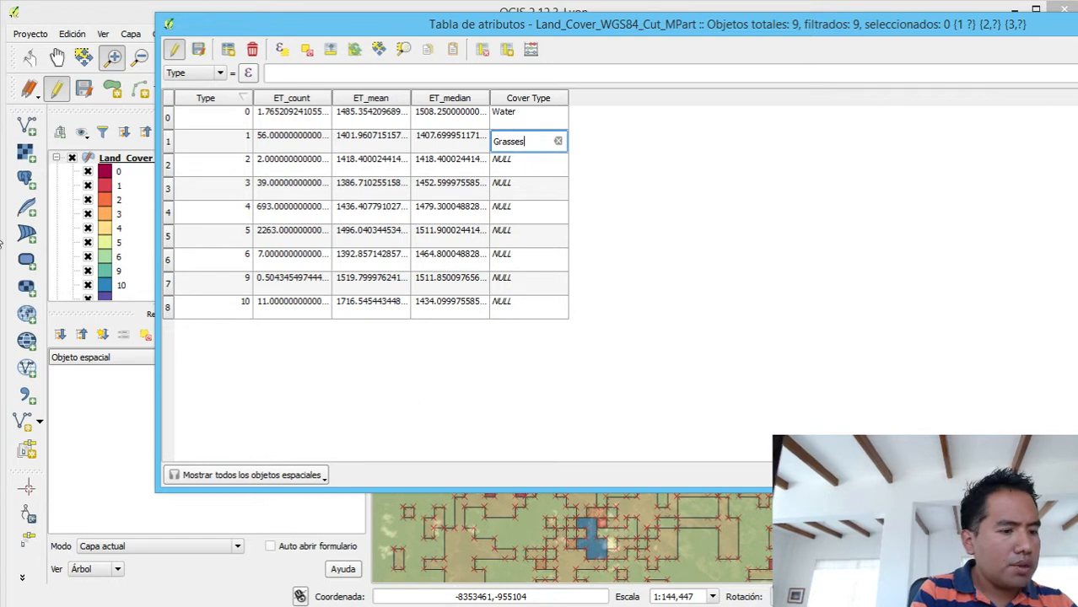
- Set the Cover Type to Shrubs for the type 2 row and Brodaleaf crops for the type 3 row
{"action": "left_click", "coordinate": [534, 165]}
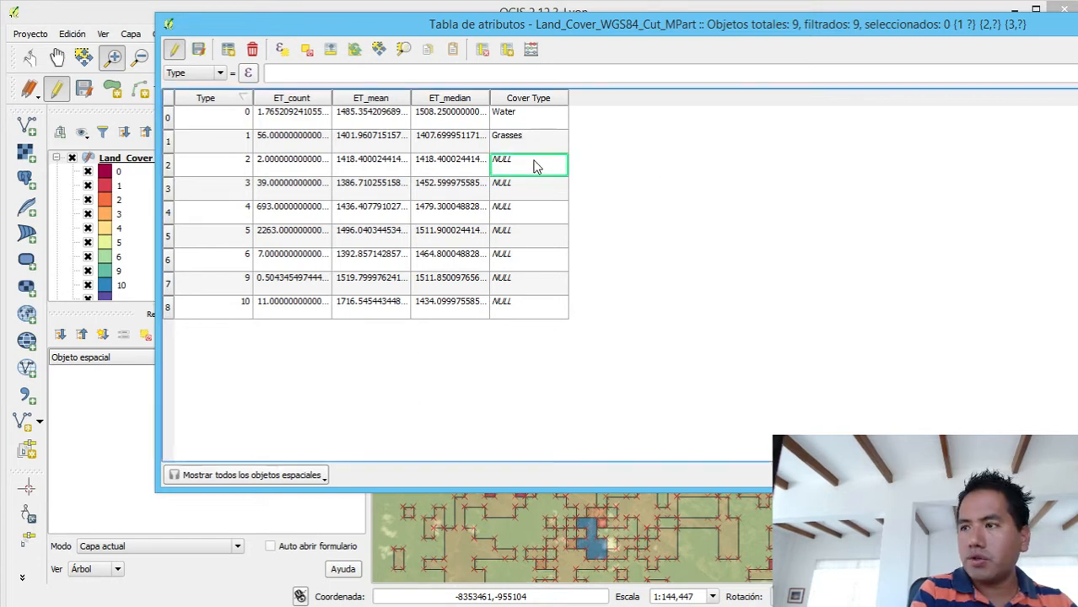
{"action": "left_click", "coordinate": [534, 163]}
{"action": "type", "text": "Shrubs"}
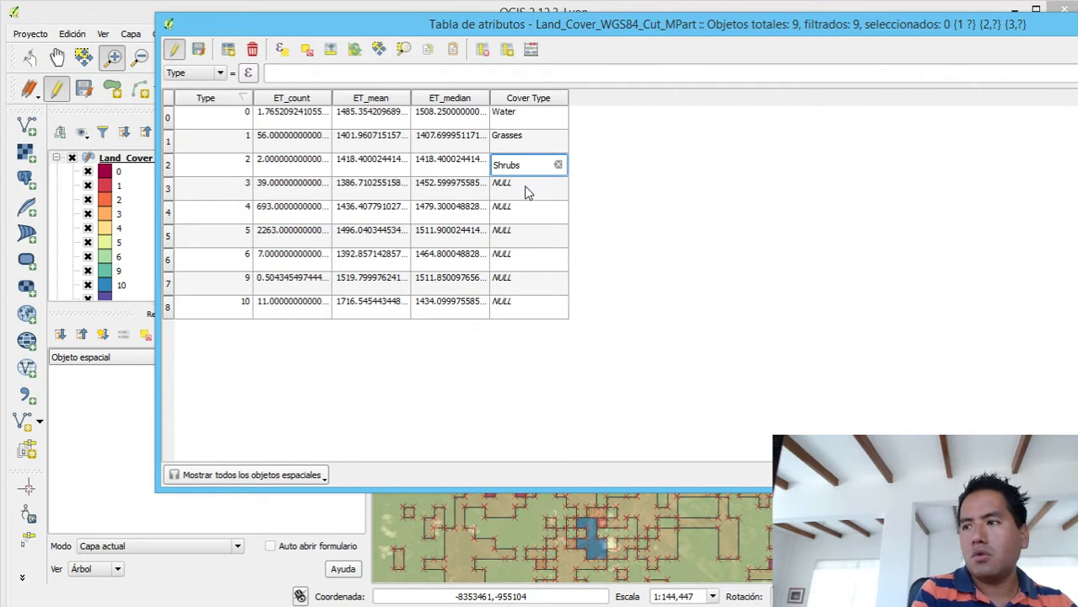
{"action": "right_click", "coordinate": [525, 193]}
{"action": "left_click", "coordinate": [512, 190]}
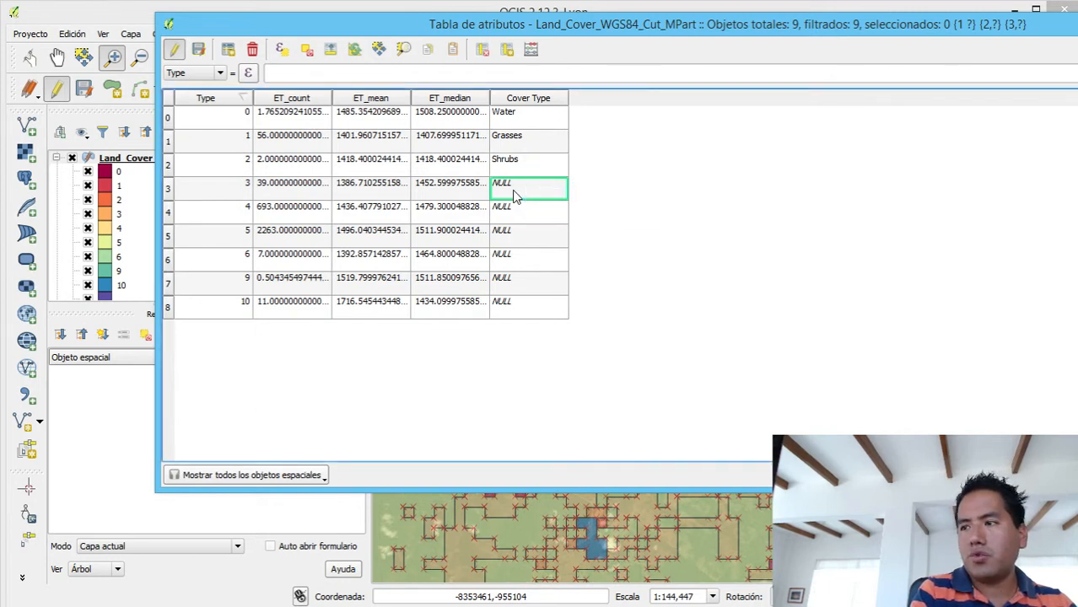
{"action": "left_click", "coordinate": [511, 189]}
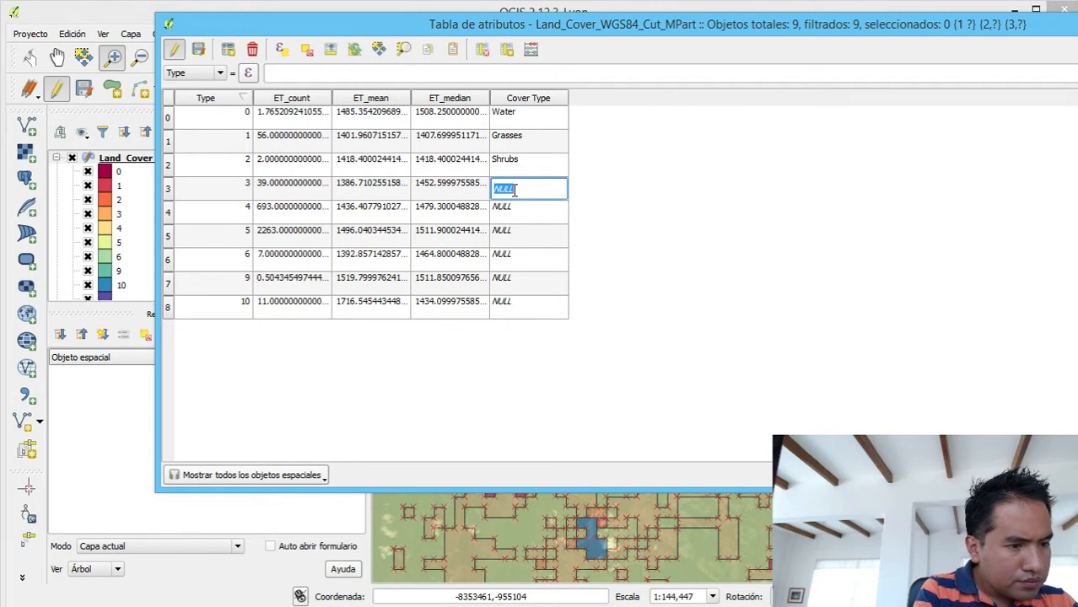
{"action": "type", "text": "Broadlea"}
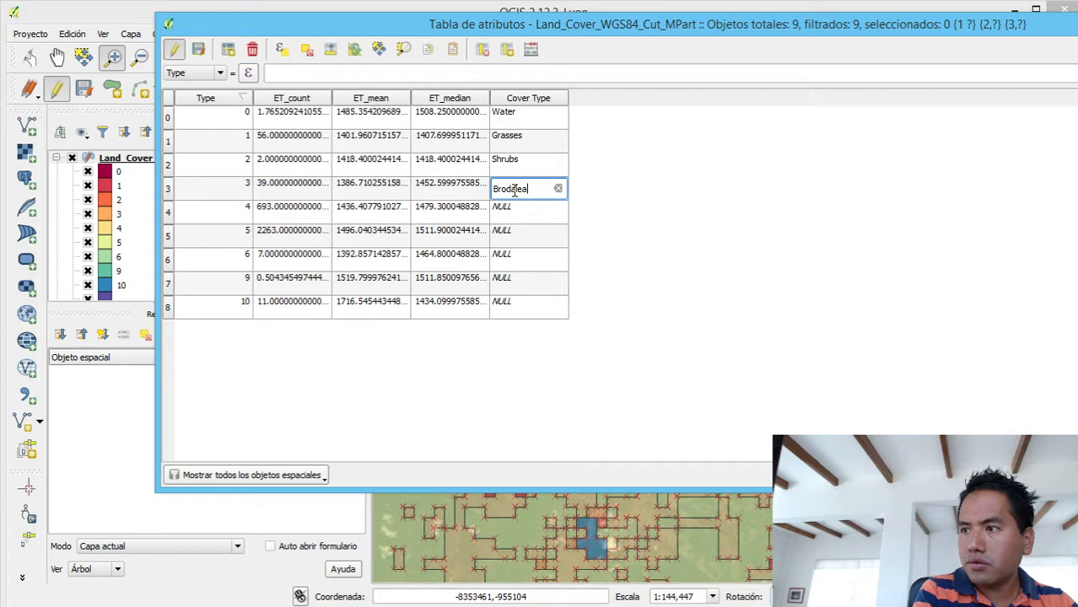
{"action": "type", "text": "f cro"}
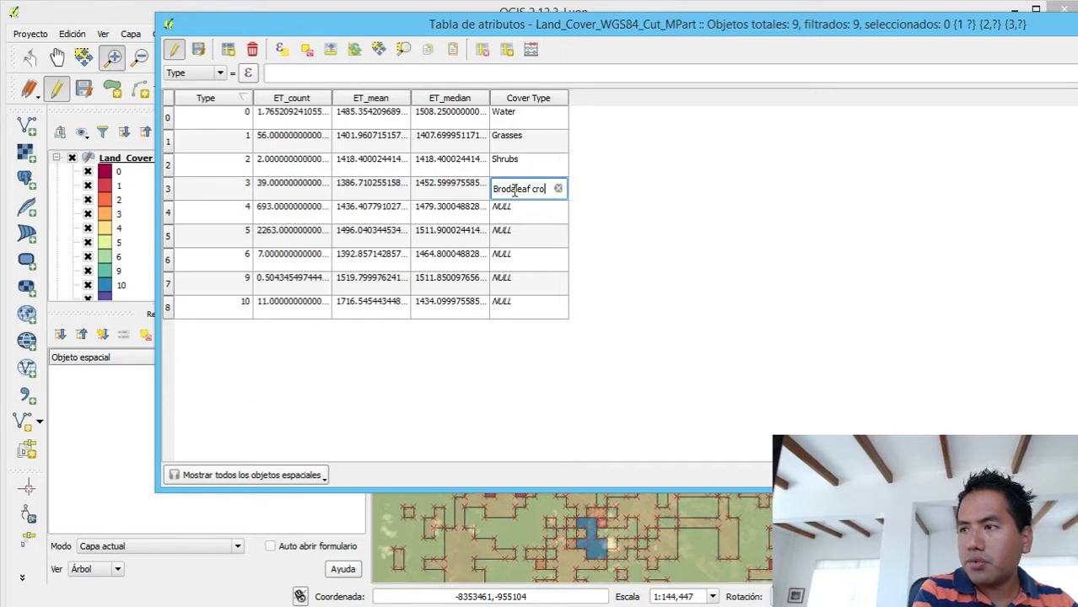
{"action": "type", "text": "ps"}
{"action": "key", "text": "Return"}
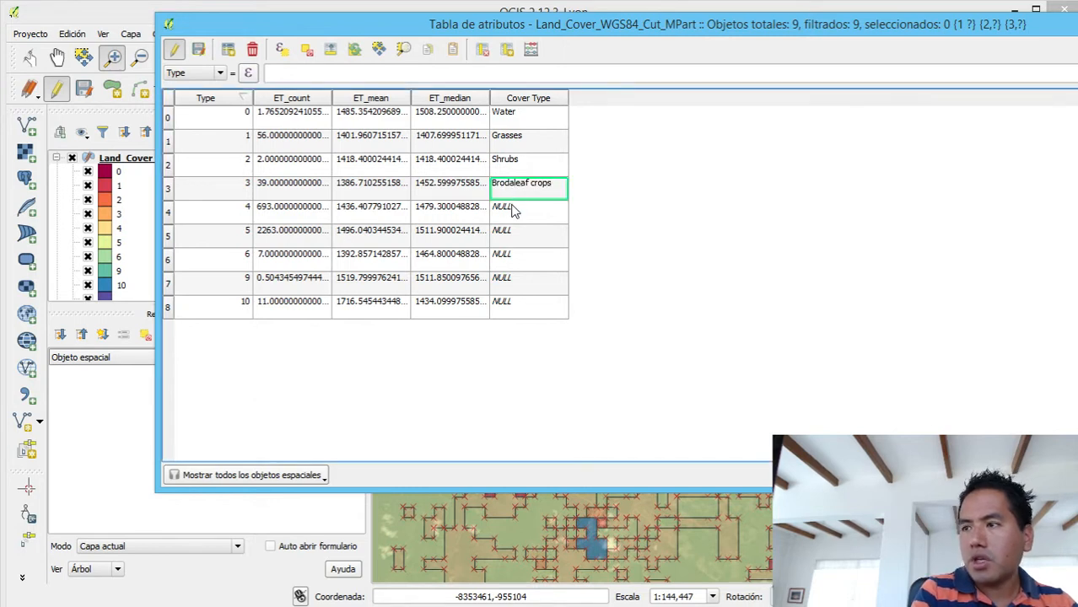
- Set the Cover Type of the type 4 row to Savanna
{"action": "double_click", "coordinate": [511, 207]}
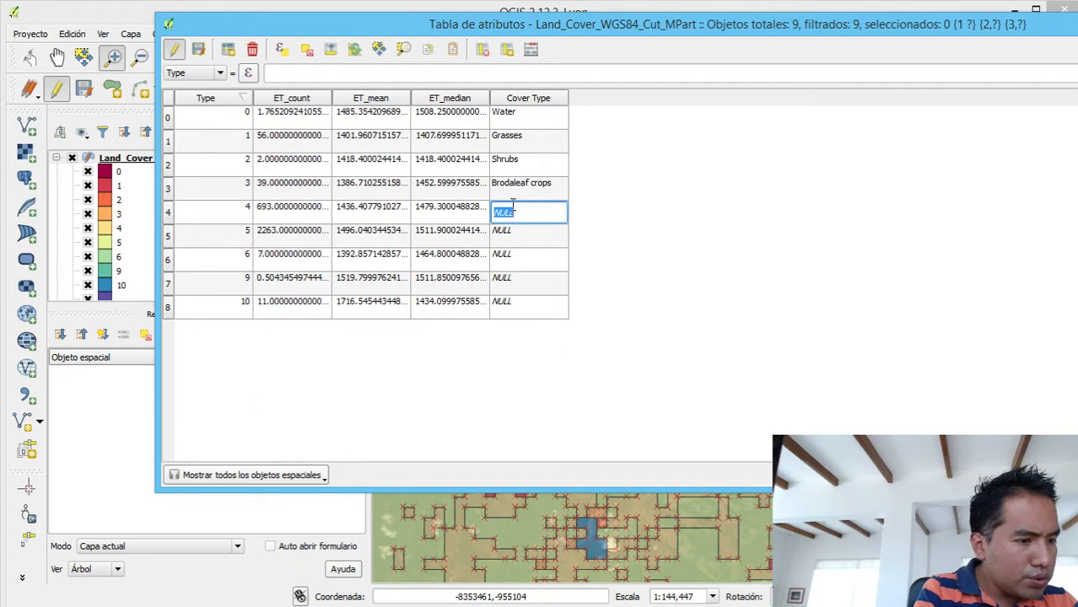
{"action": "type", "text": "Savanna"}
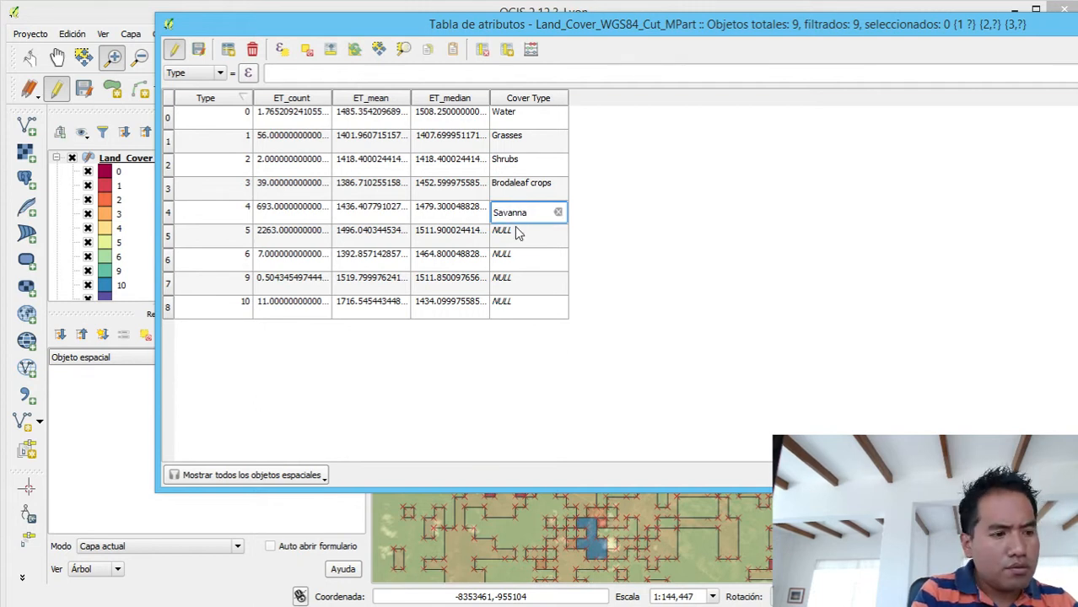
{"action": "left_click", "coordinate": [516, 232]}
{"action": "right_click", "coordinate": [517, 233]}
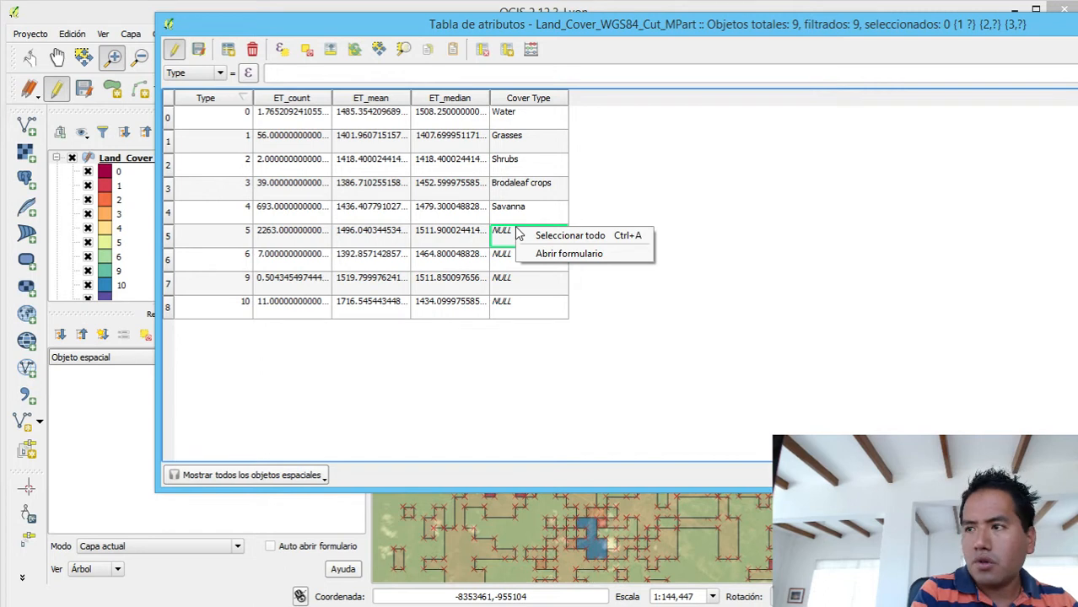
{"action": "right_click", "coordinate": [489, 235]}
{"action": "right_click", "coordinate": [509, 241]}
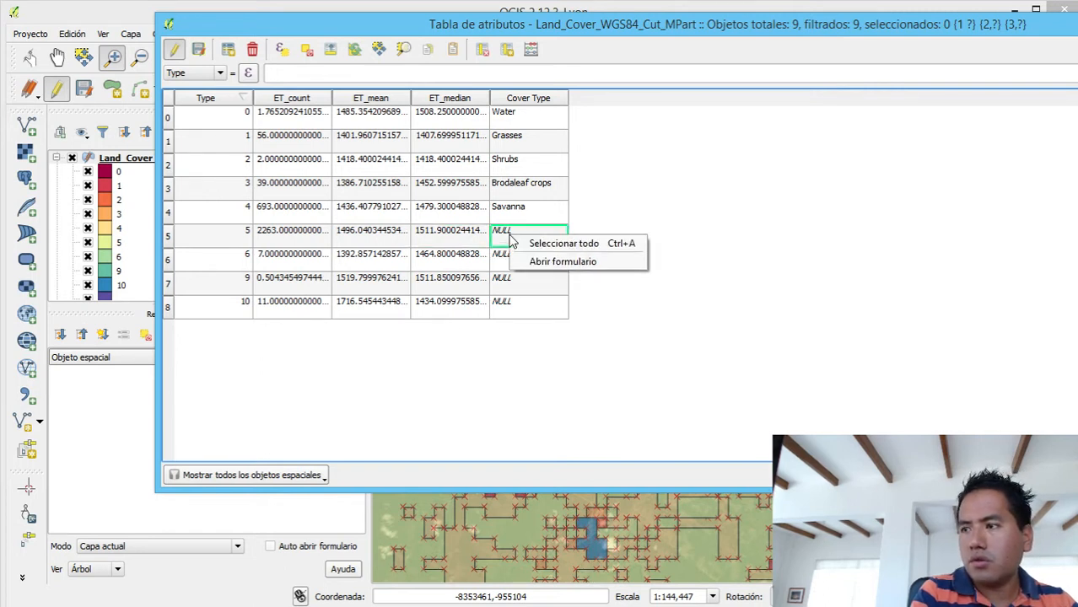
{"action": "right_click", "coordinate": [503, 233]}
{"action": "left_click", "coordinate": [528, 213]}
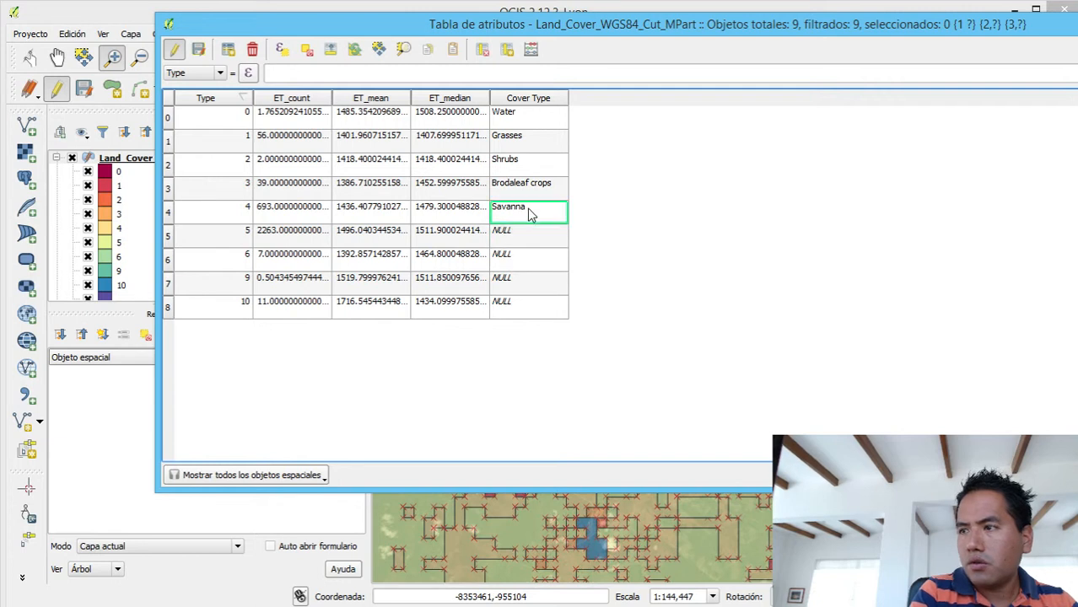
- Set the Cover Type of the type 5 row to Evergreen Crops
{"action": "double_click", "coordinate": [524, 236]}
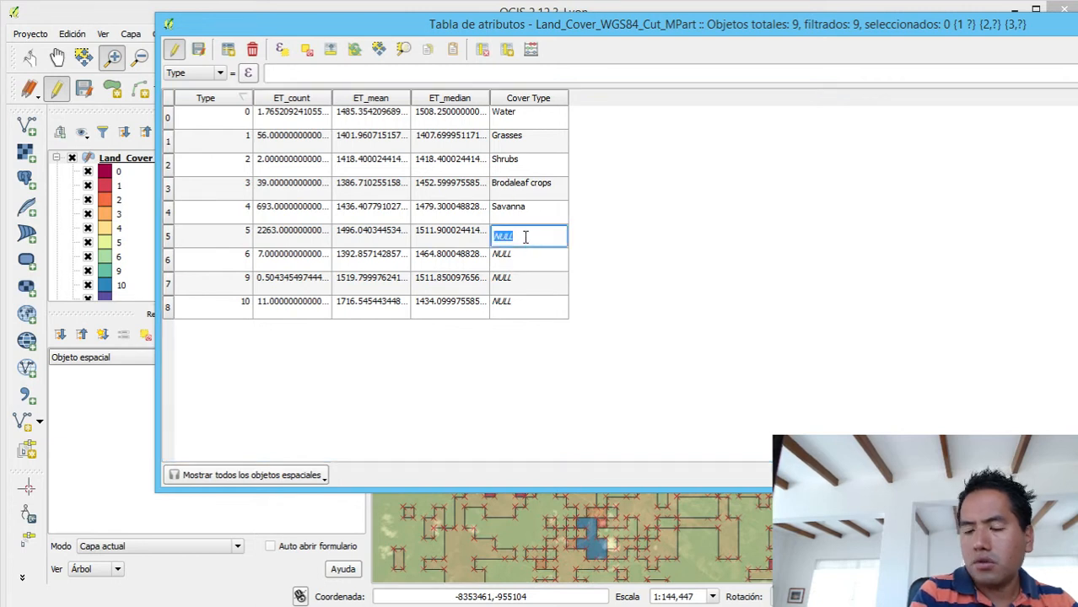
{"action": "type", "text": "Evergre"}
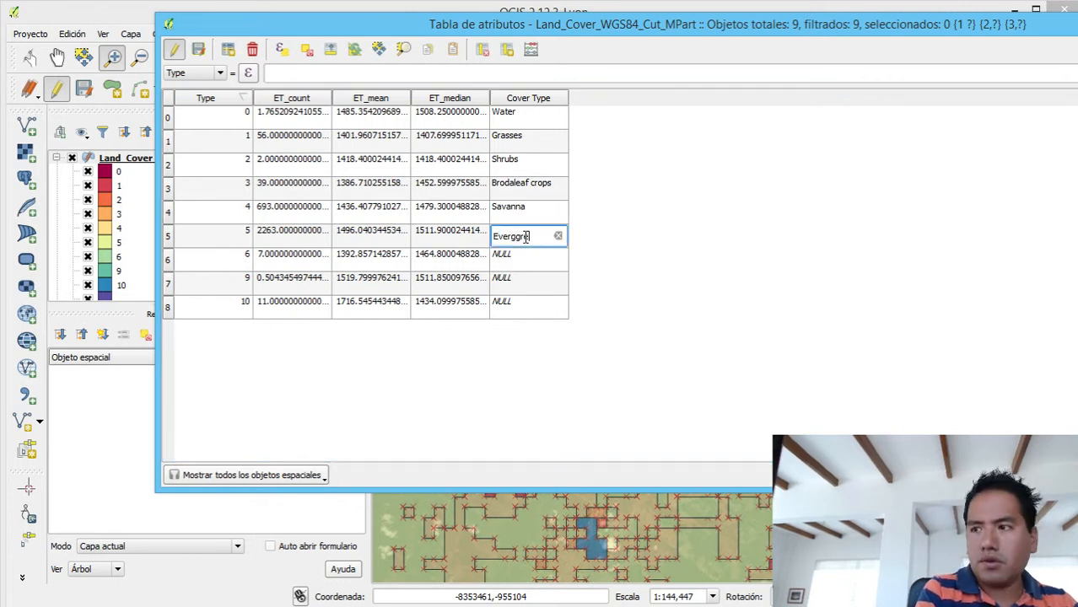
{"action": "type", "text": "en"}
{"action": "key", "text": "BackSpace"}
{"action": "key", "text": "BackSpace"}
{"action": "key", "text": "BackSpace"}
{"action": "key", "text": "BackSpace"}
{"action": "key", "text": "BackSpace"}
{"action": "type", "text": "re"}
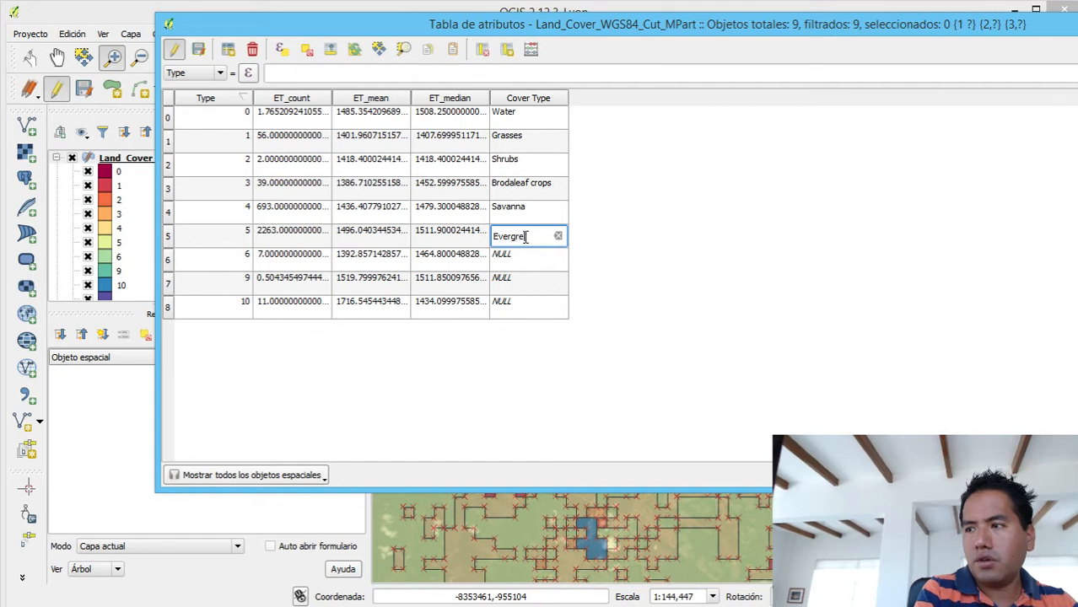
{"action": "type", "text": "en"}
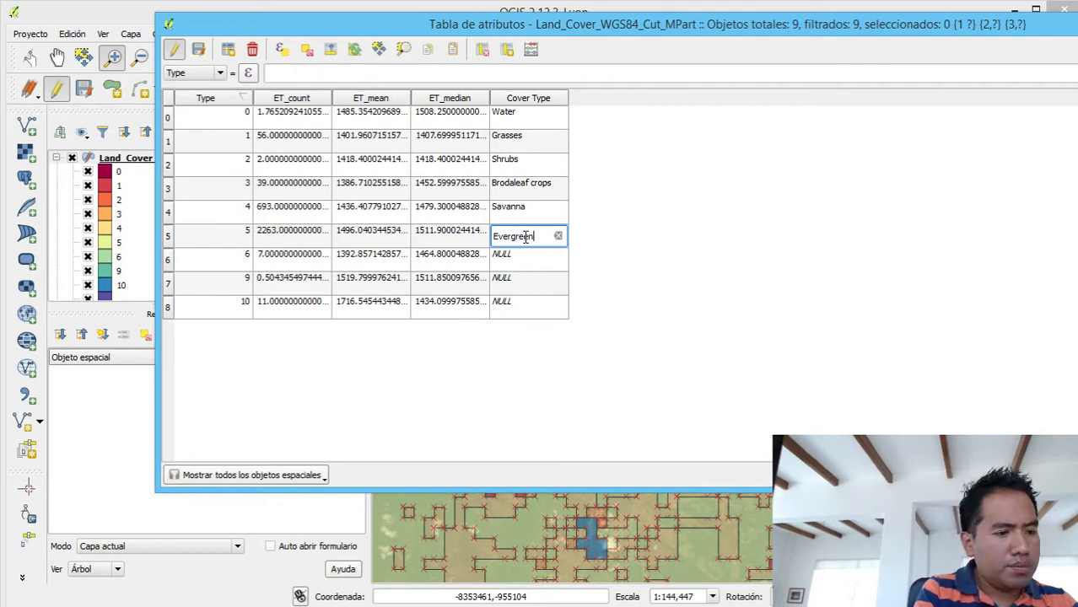
{"action": "type", "text": " Crops"}
{"action": "key", "text": "Return"}
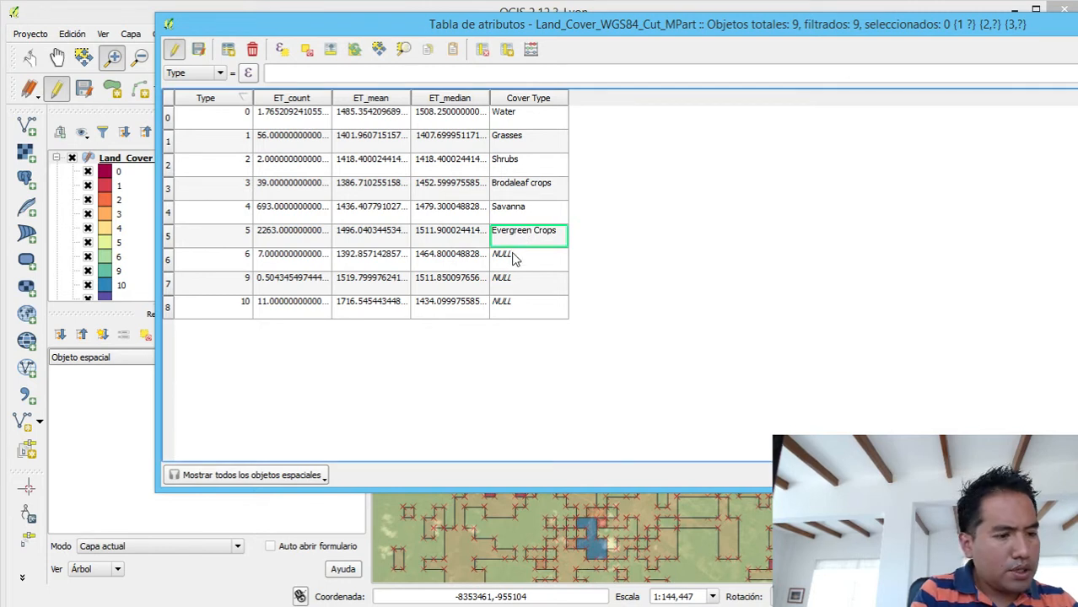
- Correct the Cover Type of the type 5 row to Evergreen Forest
{"action": "left_click", "coordinate": [510, 265]}
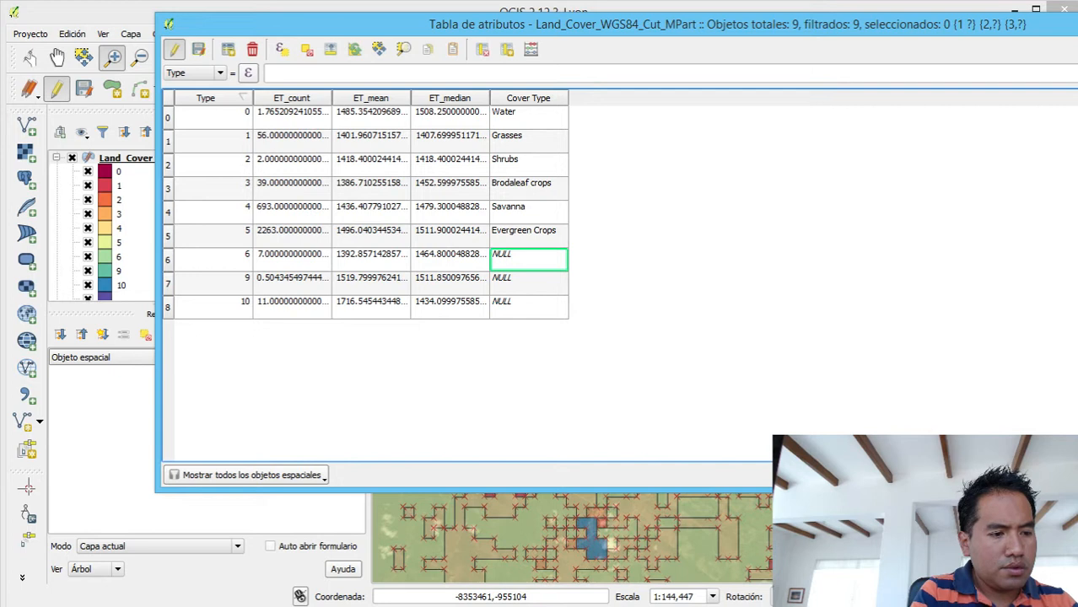
{"action": "left_click", "coordinate": [522, 236]}
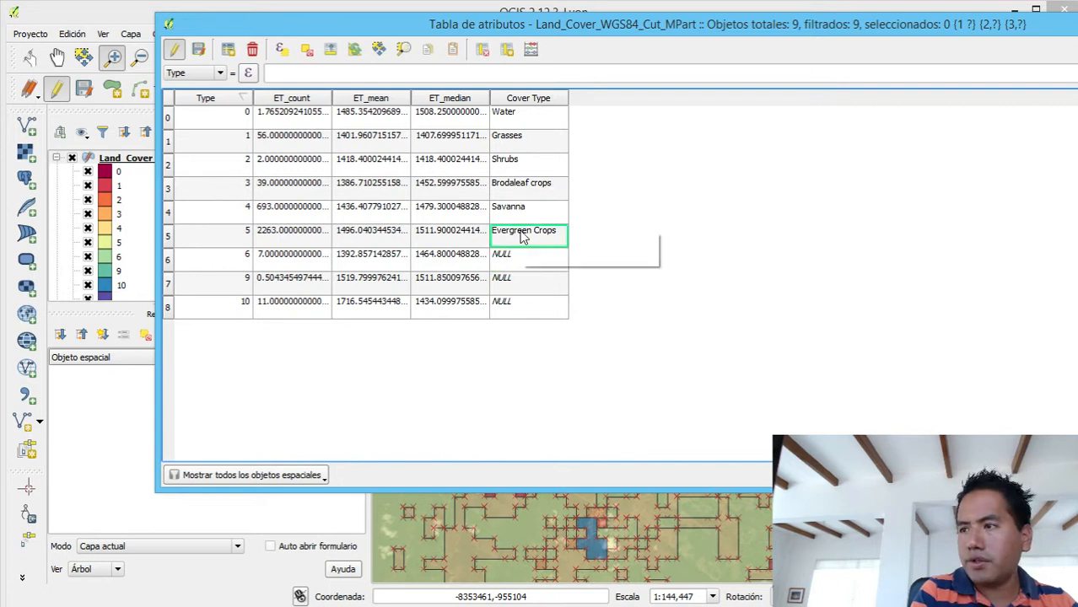
{"action": "left_click", "coordinate": [509, 243]}
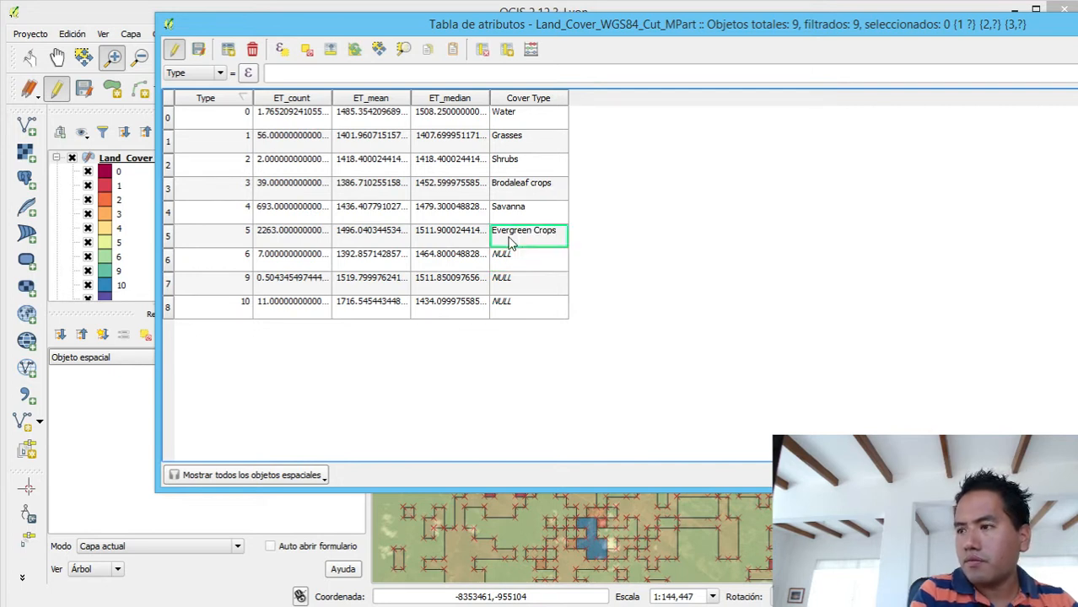
{"action": "double_click", "coordinate": [510, 243]}
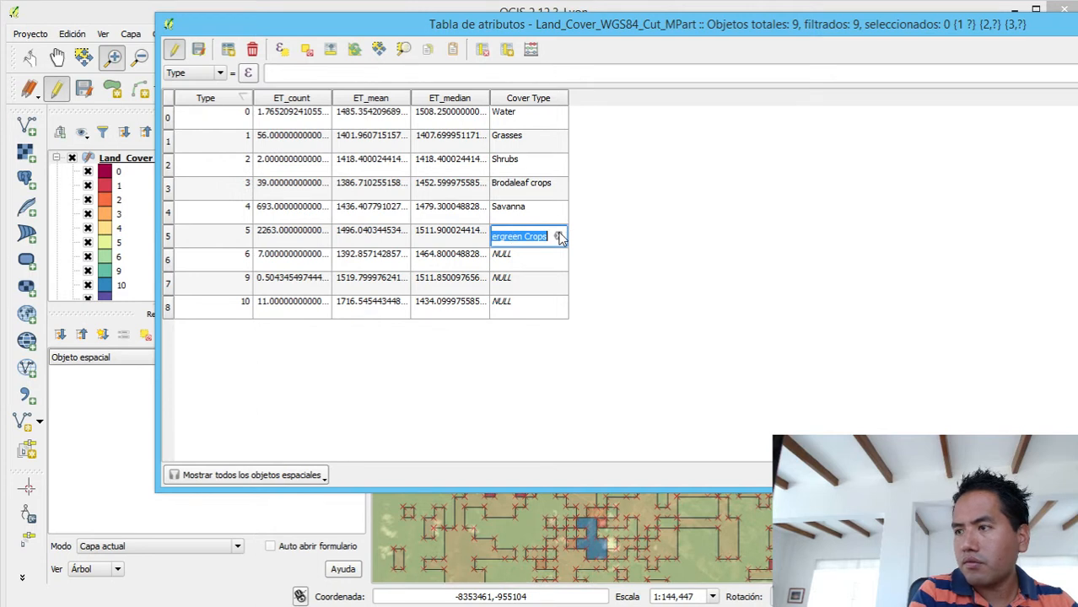
{"action": "left_click", "coordinate": [550, 235]}
{"action": "key", "text": "BackSpace"}
{"action": "key", "text": "BackSpace"}
{"action": "key", "text": "BackSpace"}
{"action": "key", "text": "BackSpace"}
{"action": "key", "text": "BackSpace"}
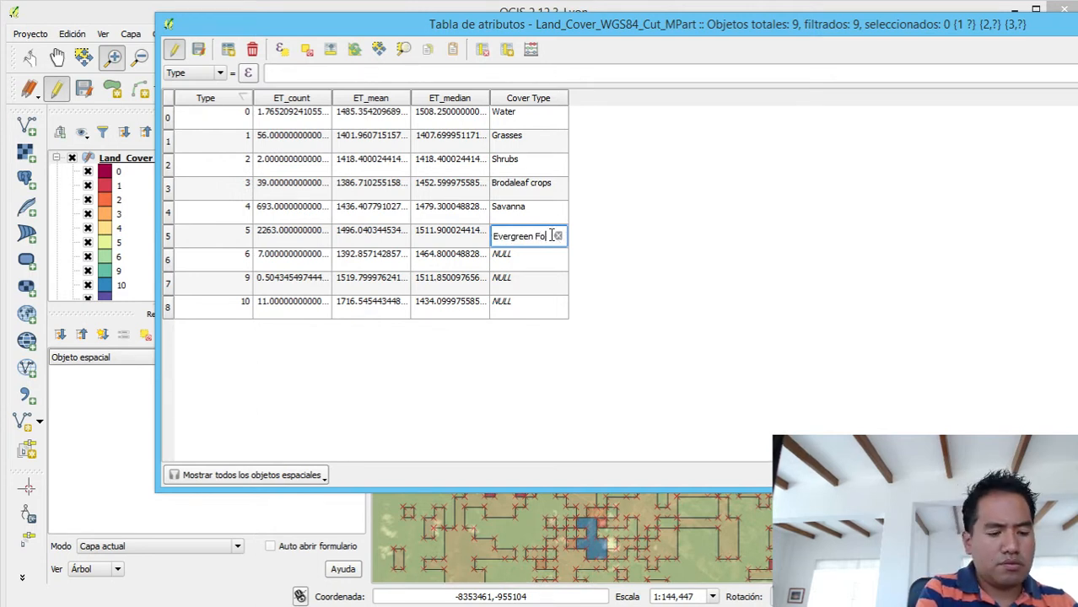
{"action": "type", "text": "Forest"}
{"action": "key", "text": "Return"}
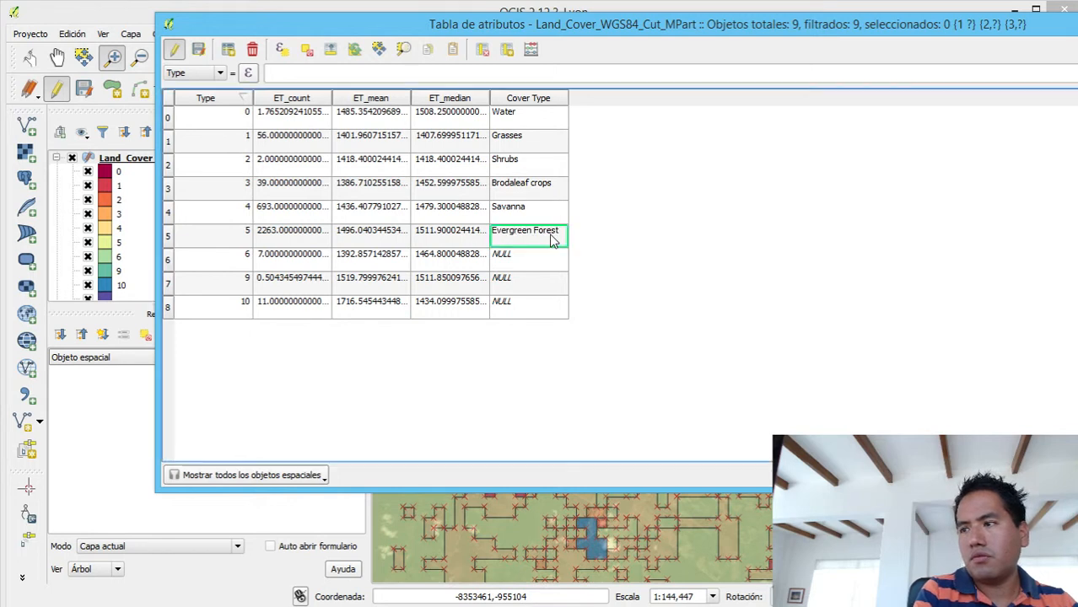
- Set the Cover Type of the type 6 row to Deciduous Forest
{"action": "left_click", "coordinate": [503, 260]}
{"action": "left_click", "coordinate": [503, 260]}
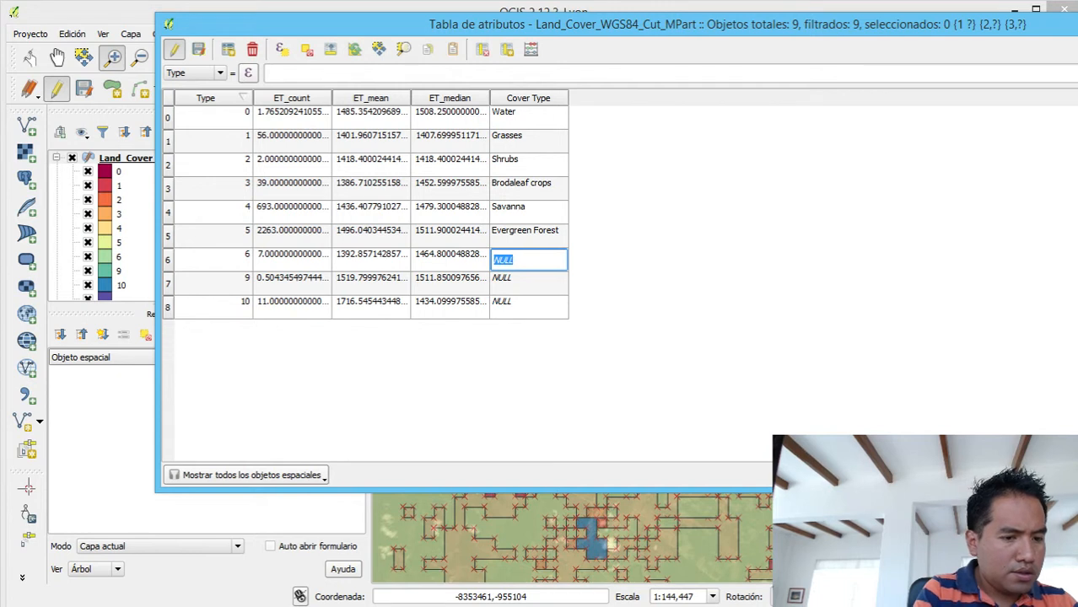
{"action": "key", "text": "alt+Tab"}
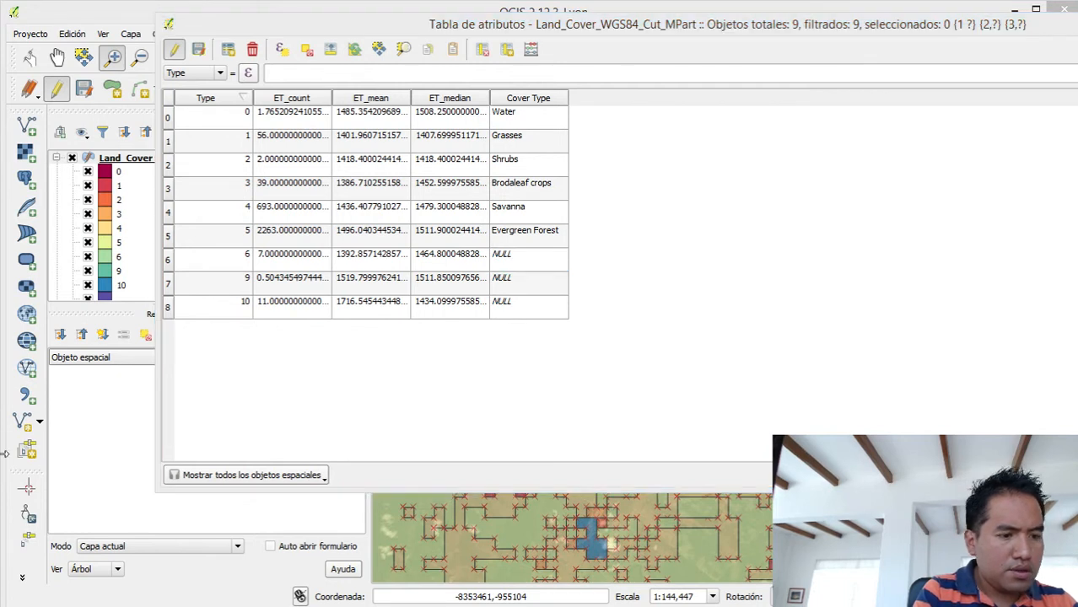
{"action": "left_click", "coordinate": [514, 260]}
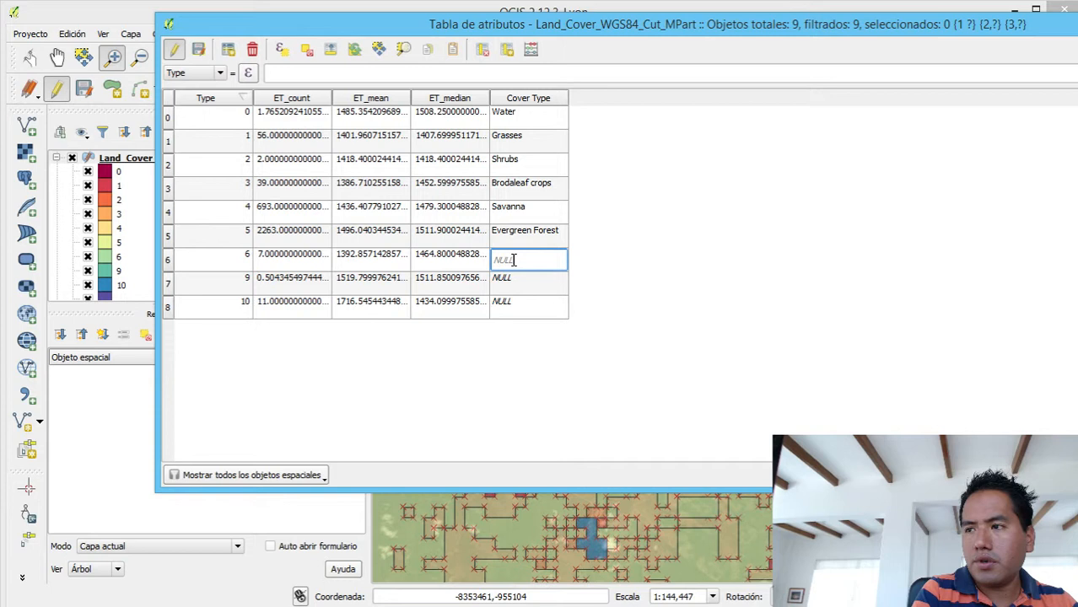
{"action": "type", "text": "D"}
{"action": "key", "text": "BackSpace"}
{"action": "key", "text": "BackSpace"}
{"action": "key", "text": "BackSpace"}
{"action": "key", "text": "BackSpace"}
{"action": "key", "text": "BackSpace"}
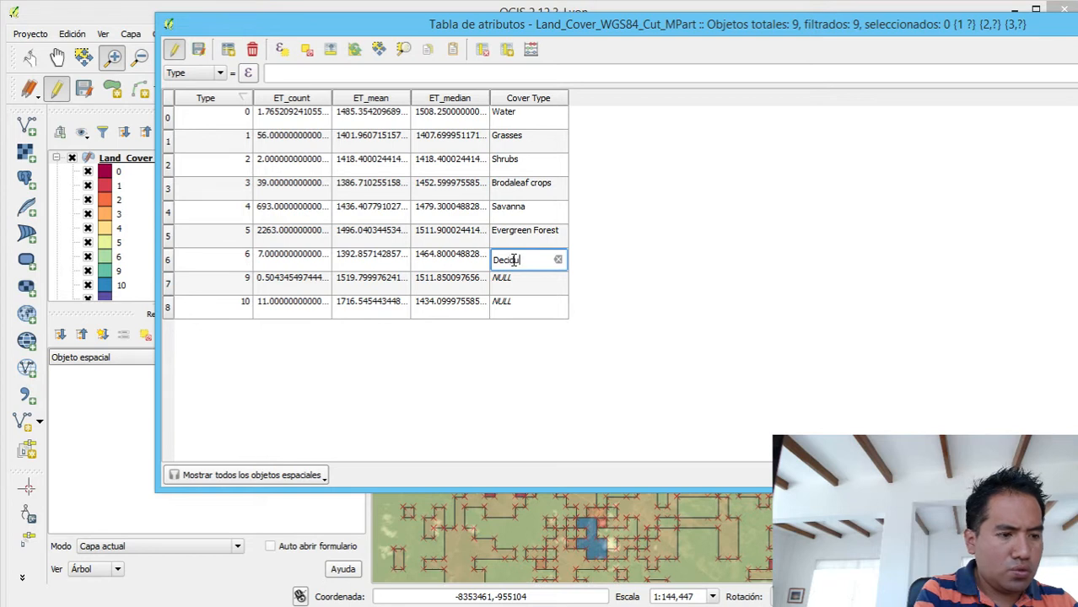
{"action": "type", "text": "Deciduous "}
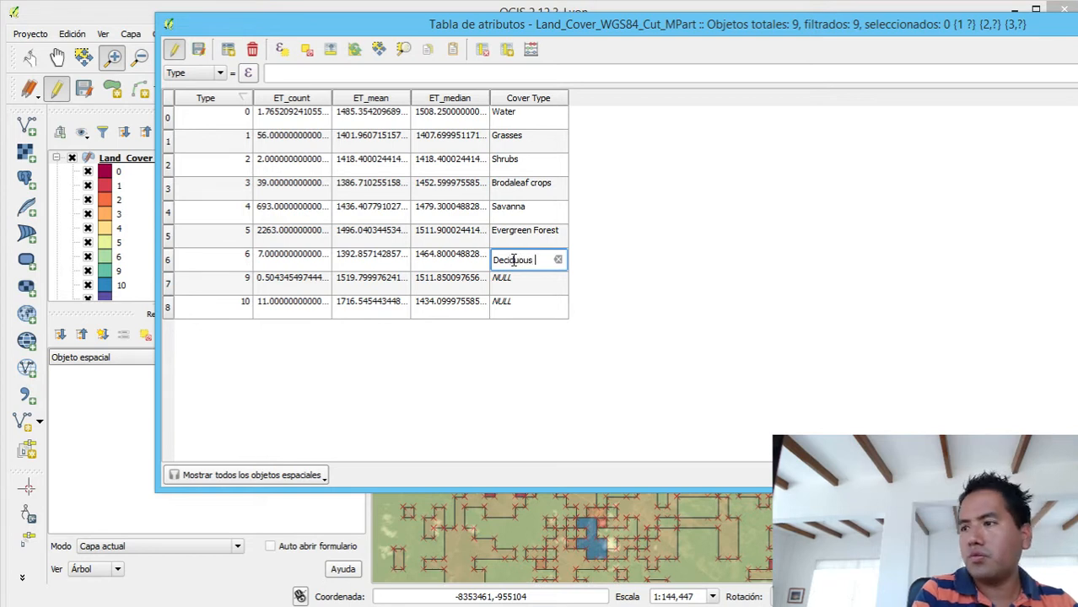
{"action": "type", "text": "Fores"}
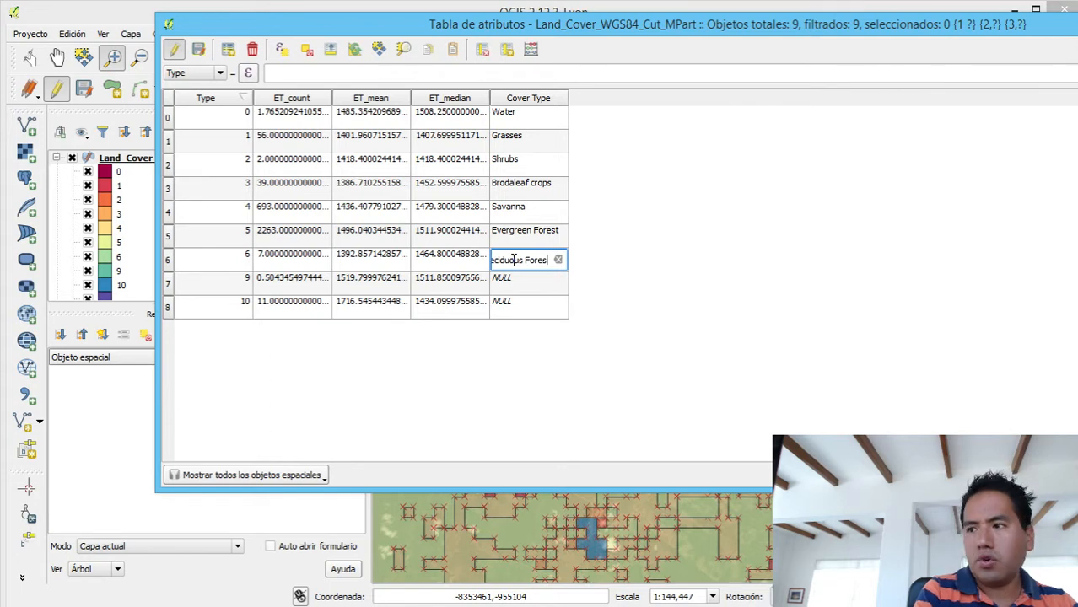
{"action": "type", "text": "t"}
{"action": "key", "text": "Return"}
- Set the Cover Type of the type 9 row to Non Vegetated
{"action": "left_click", "coordinate": [509, 285]}
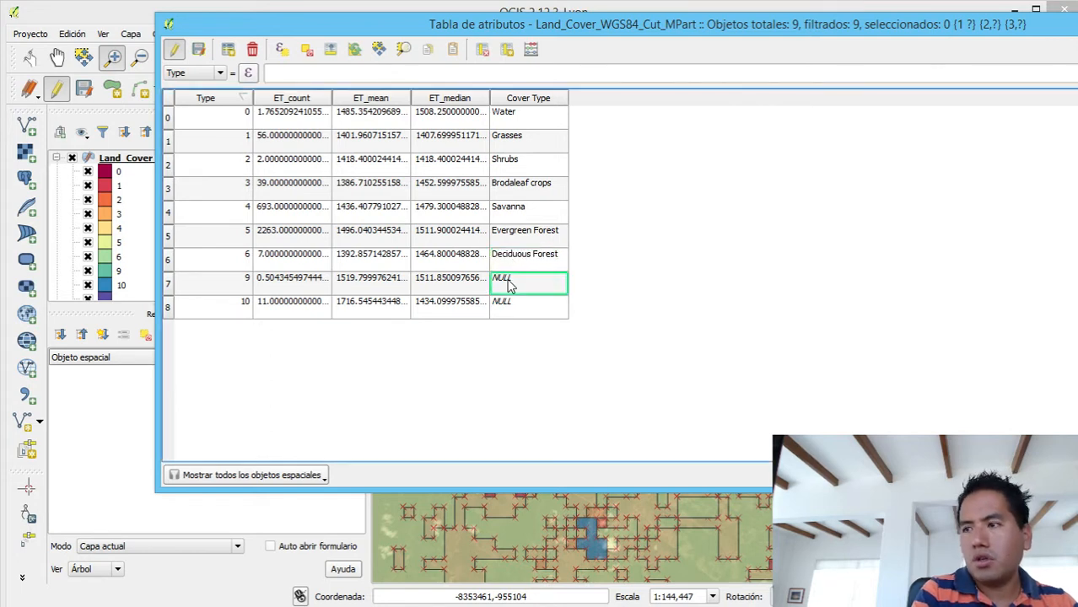
{"action": "double_click", "coordinate": [509, 285]}
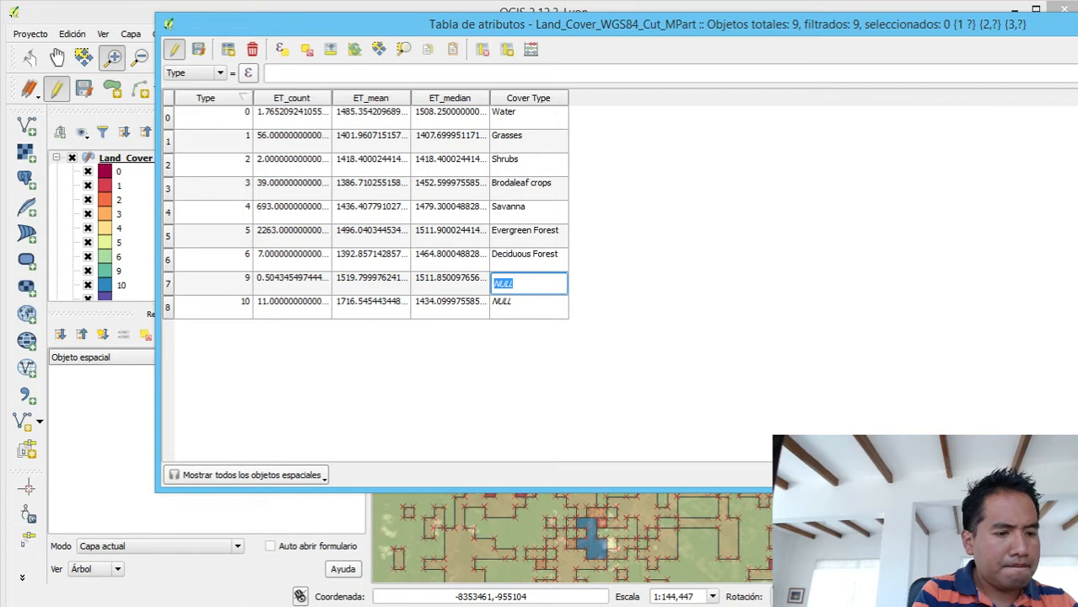
{"action": "key", "text": "alt+Tab"}
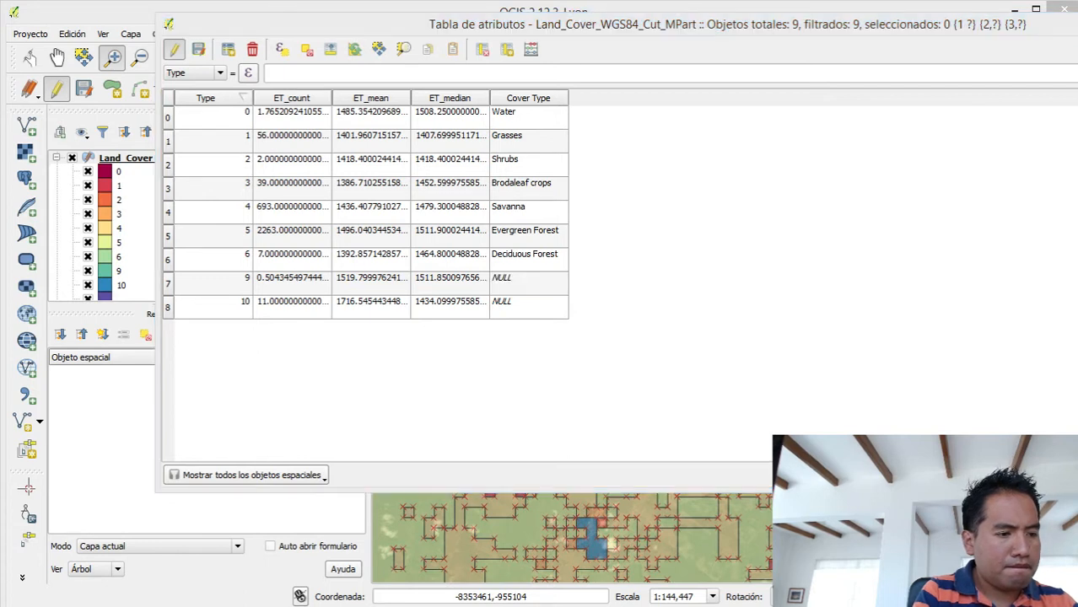
{"action": "double_click", "coordinate": [541, 284]}
{"action": "type", "text": "Non "}
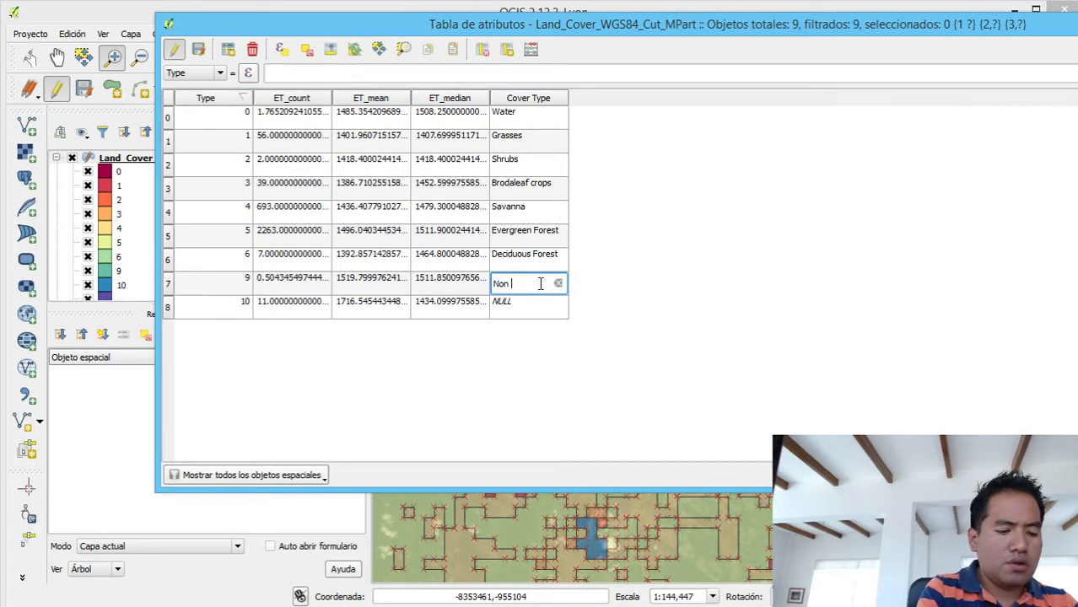
{"action": "type", "text": "Veg"}
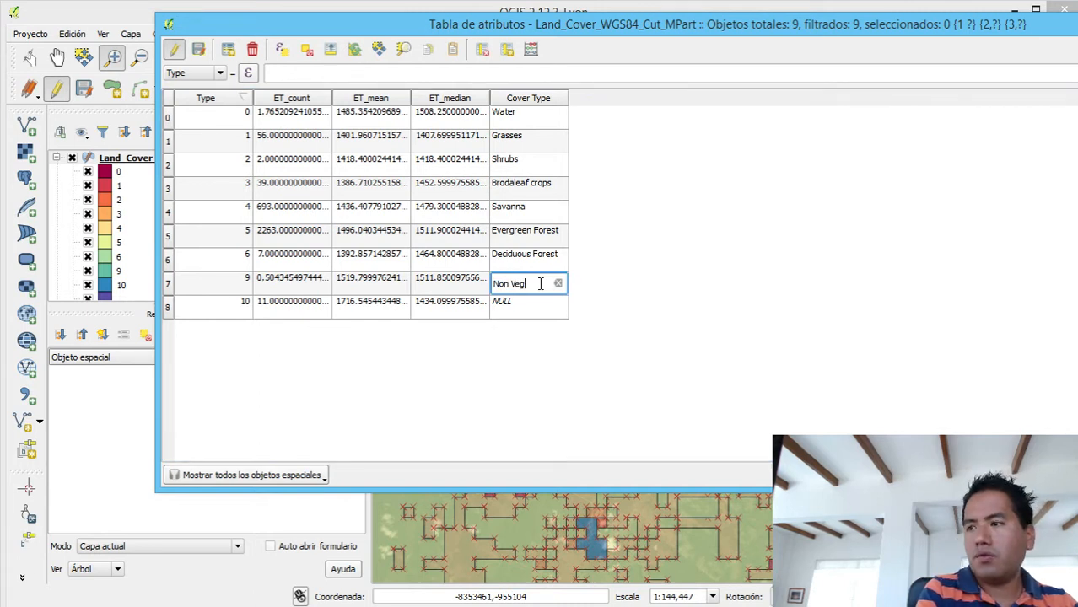
{"action": "type", "text": "etated"}
{"action": "key", "text": "Return"}
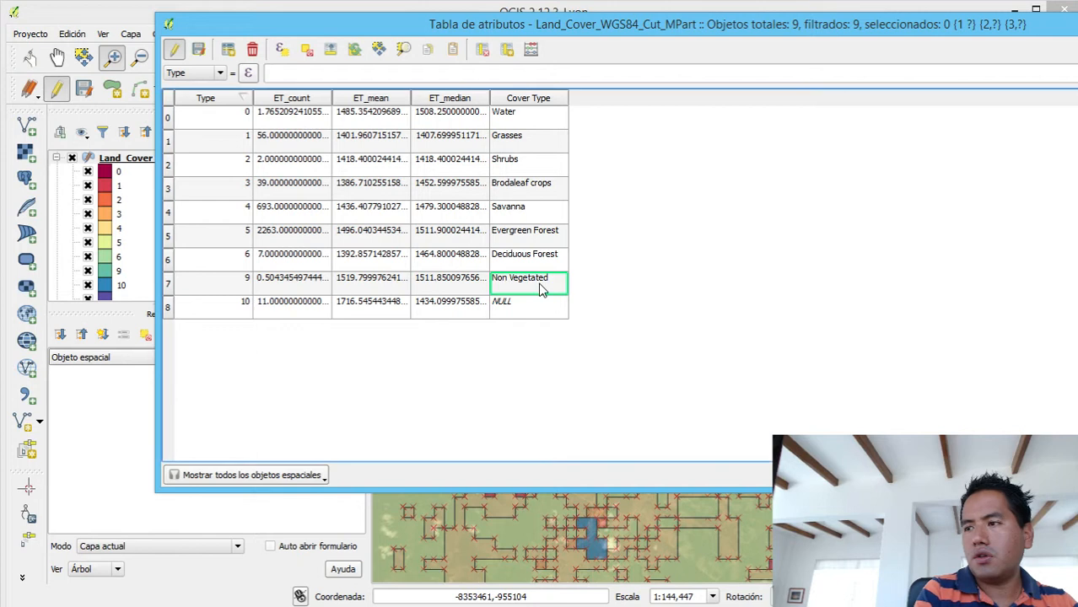
- Set the Cover Type of the type 10 row to Urban and sort the attribute table by ET_count in descending order
{"action": "right_click", "coordinate": [531, 307]}
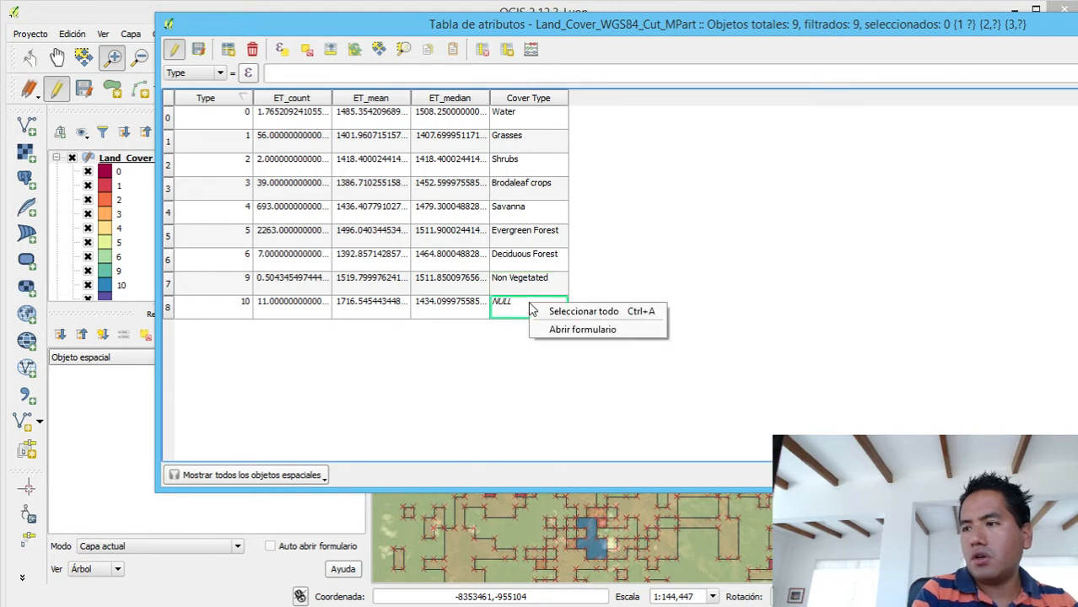
{"action": "left_click", "coordinate": [496, 313]}
{"action": "double_click", "coordinate": [514, 307]}
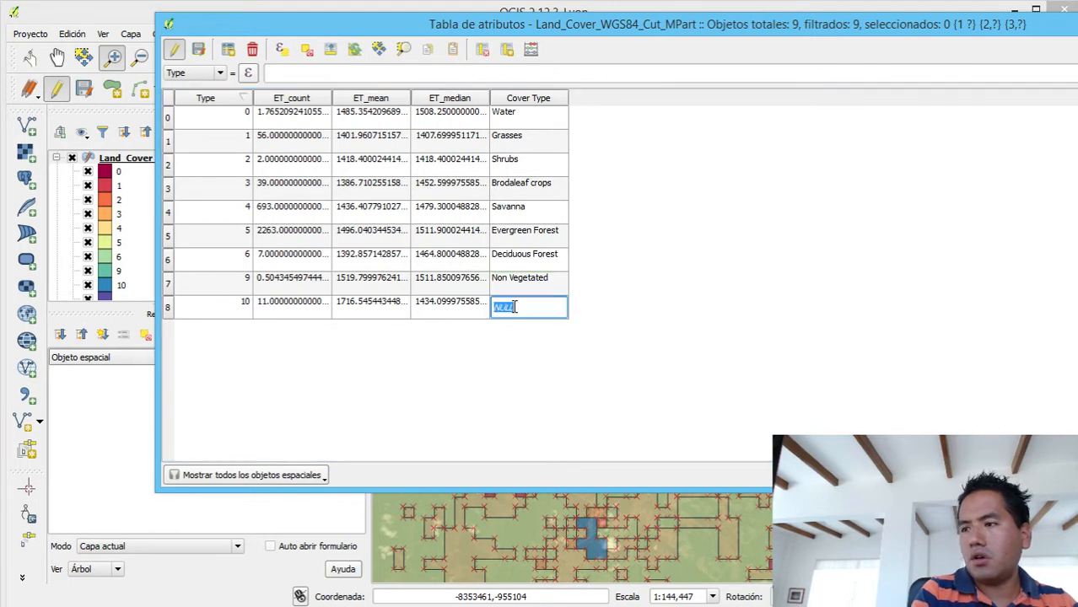
{"action": "type", "text": "Urban"}
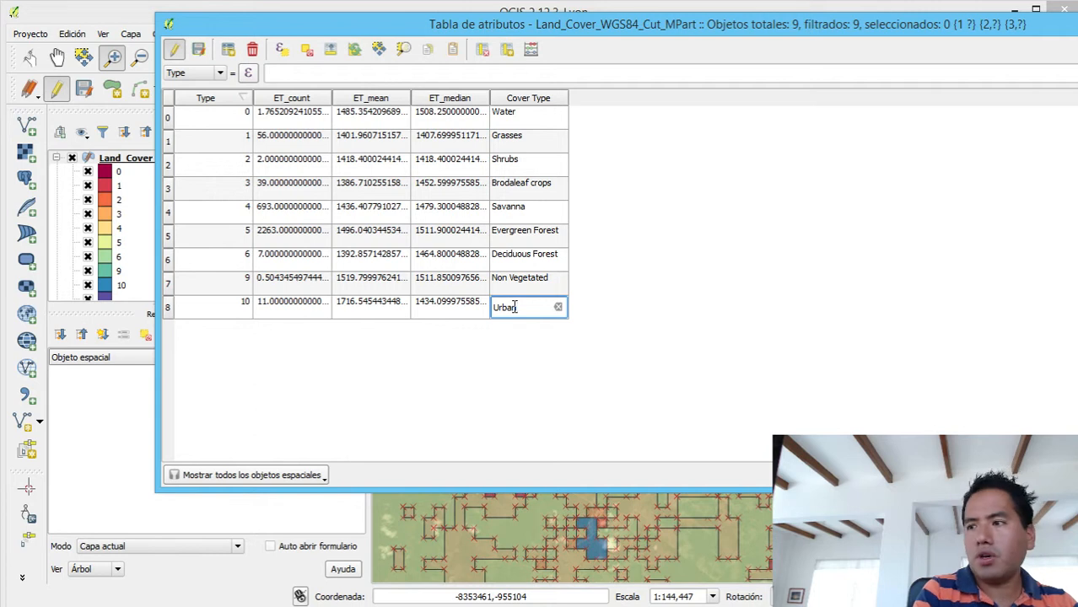
{"action": "key", "text": "Return"}
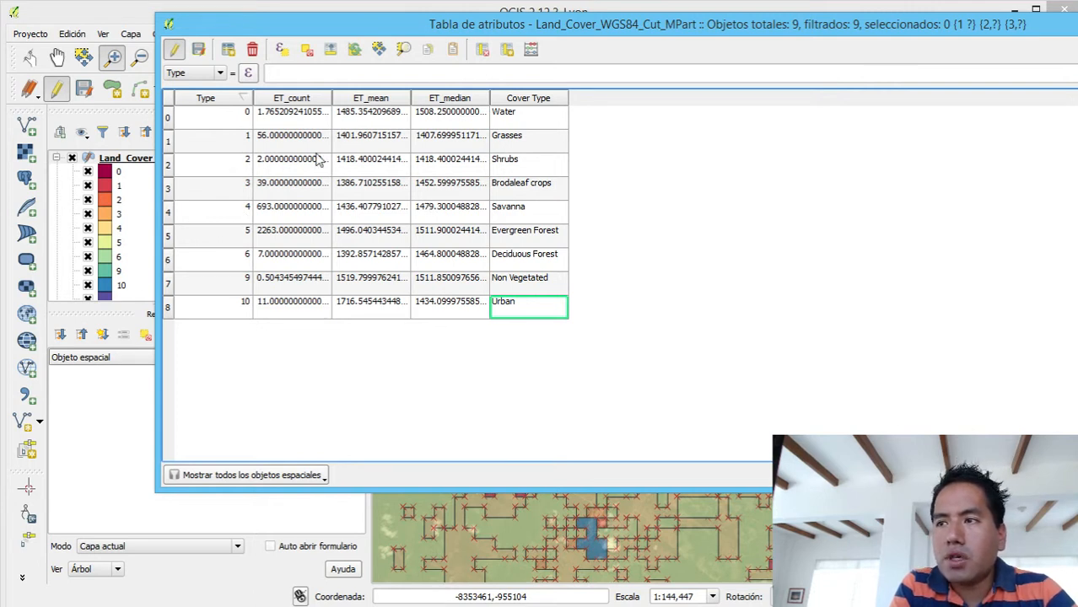
{"action": "left_click", "coordinate": [301, 99]}
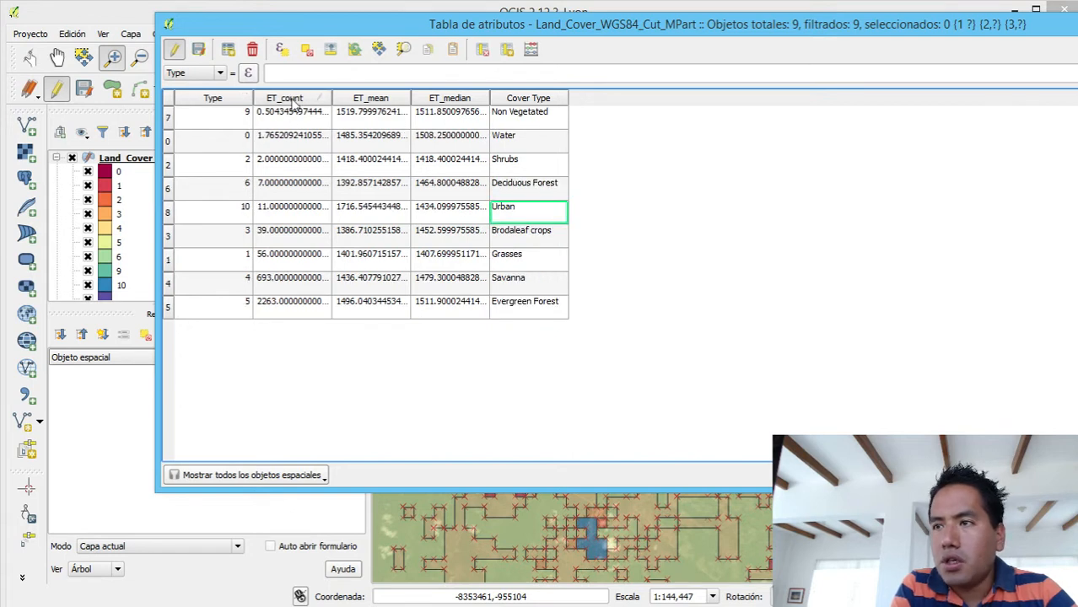
{"action": "left_click", "coordinate": [290, 100]}
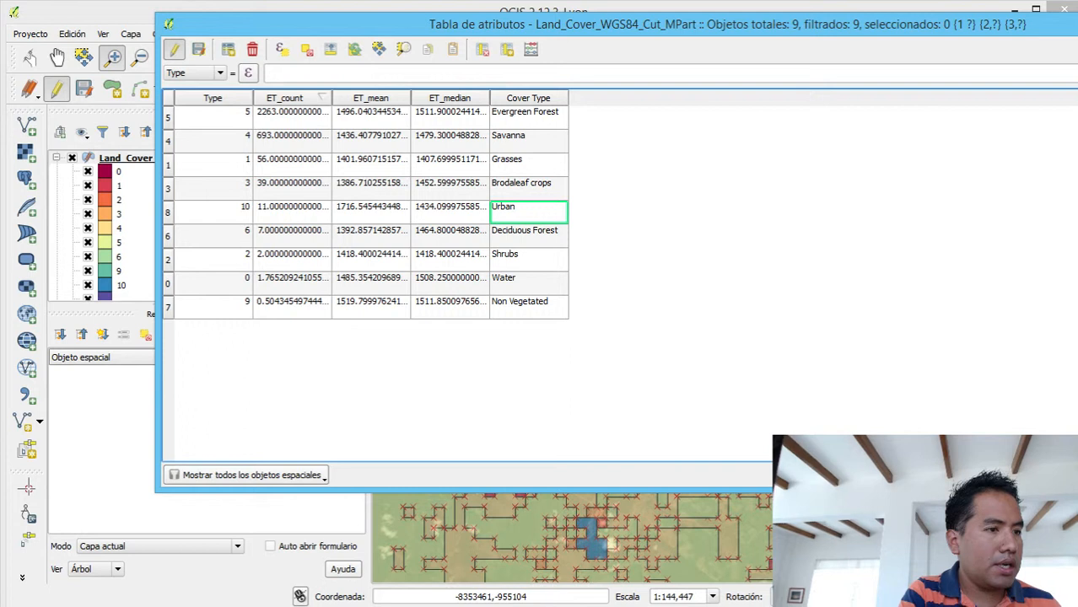
- Switch to the empty Notepad++ document, place its window beside the table's first columns, and write the contact e-mail address on line 1
{"action": "key", "text": "alt+Tab"}
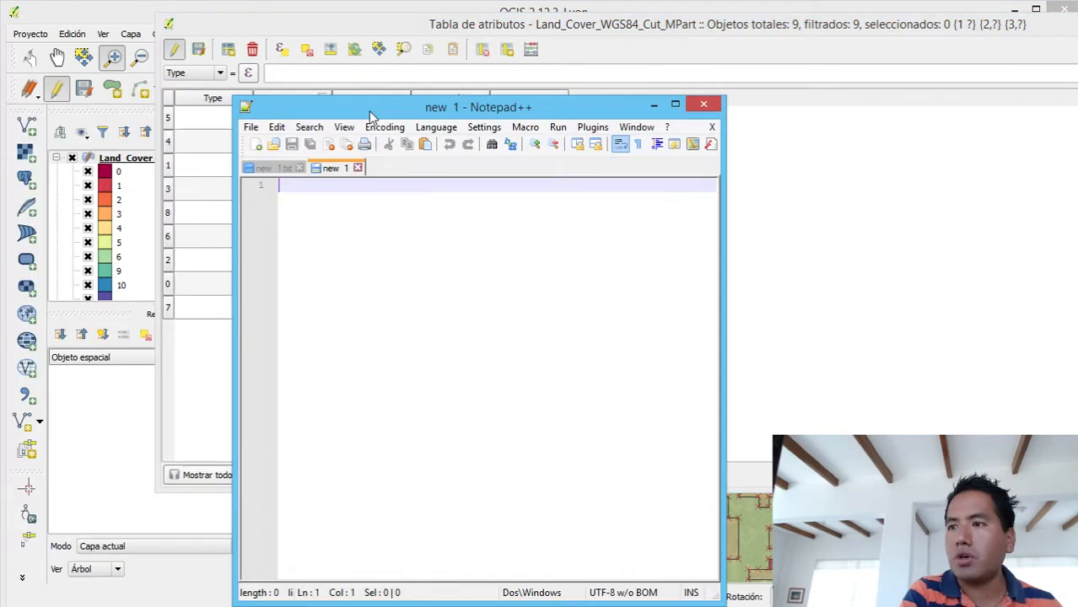
{"action": "left_click_drag", "start_coordinate": [367, 113], "coordinate": [579, 54]}
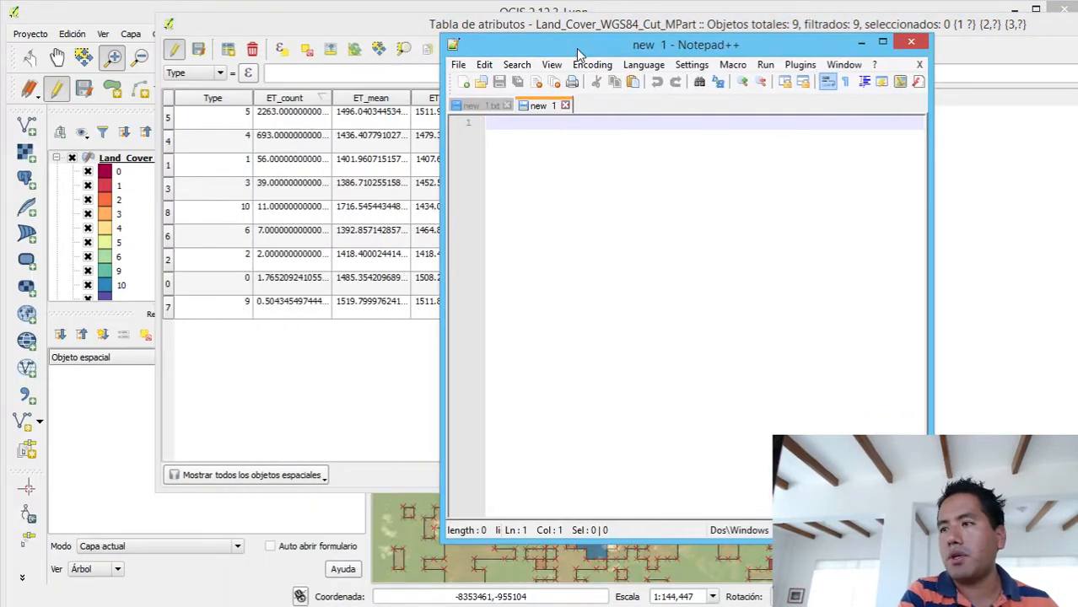
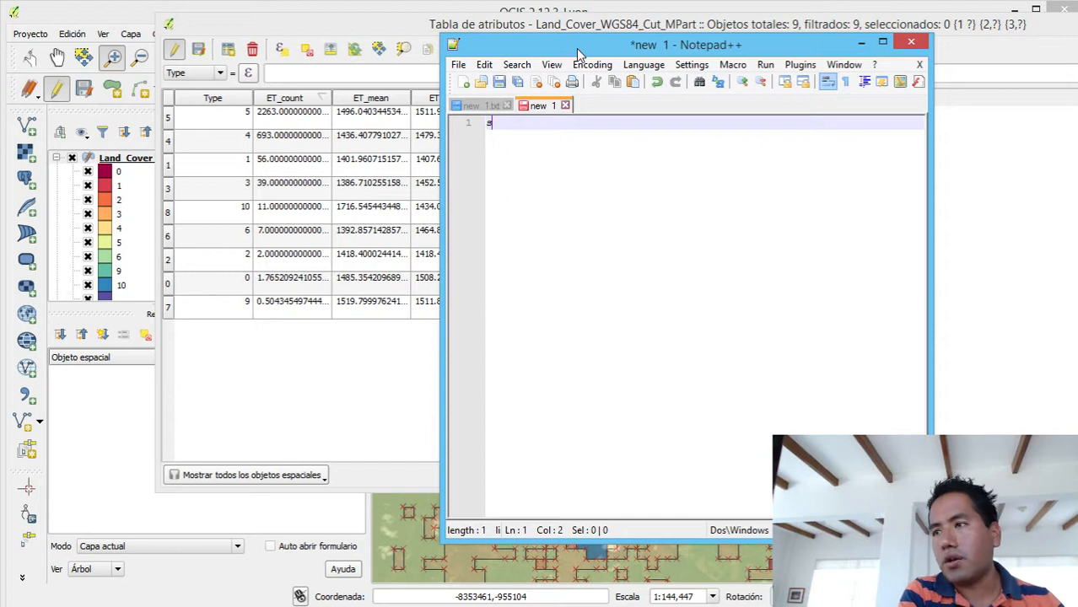
{"action": "key", "text": "BackSpace"}
{"action": "key", "text": "BackSpace"}
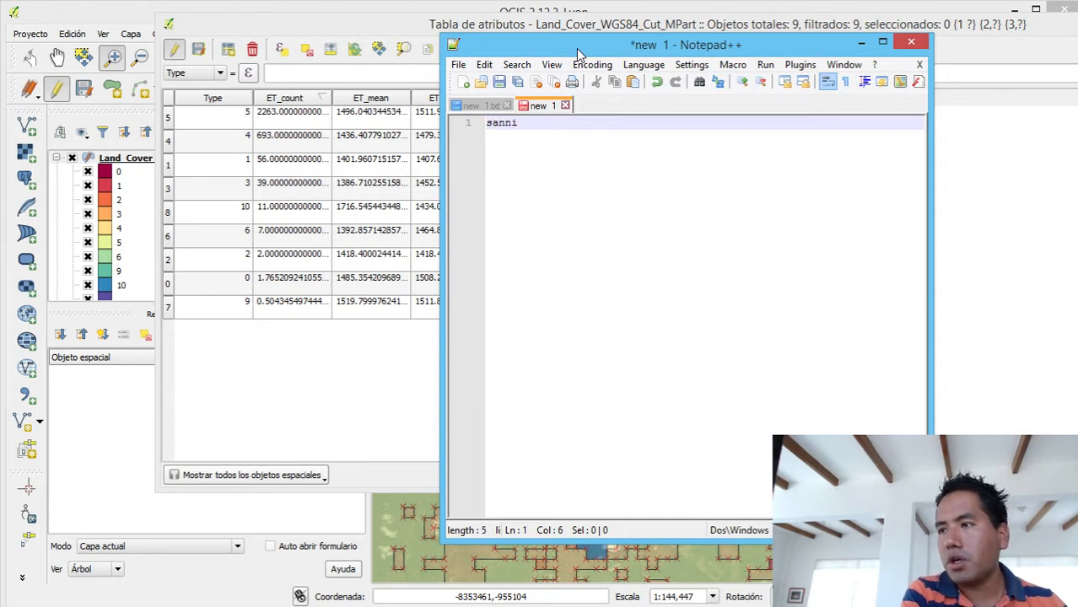
{"action": "key", "text": "BackSpace"}
{"action": "key", "text": "BackSpace"}
{"action": "key", "text": "BackSpace"}
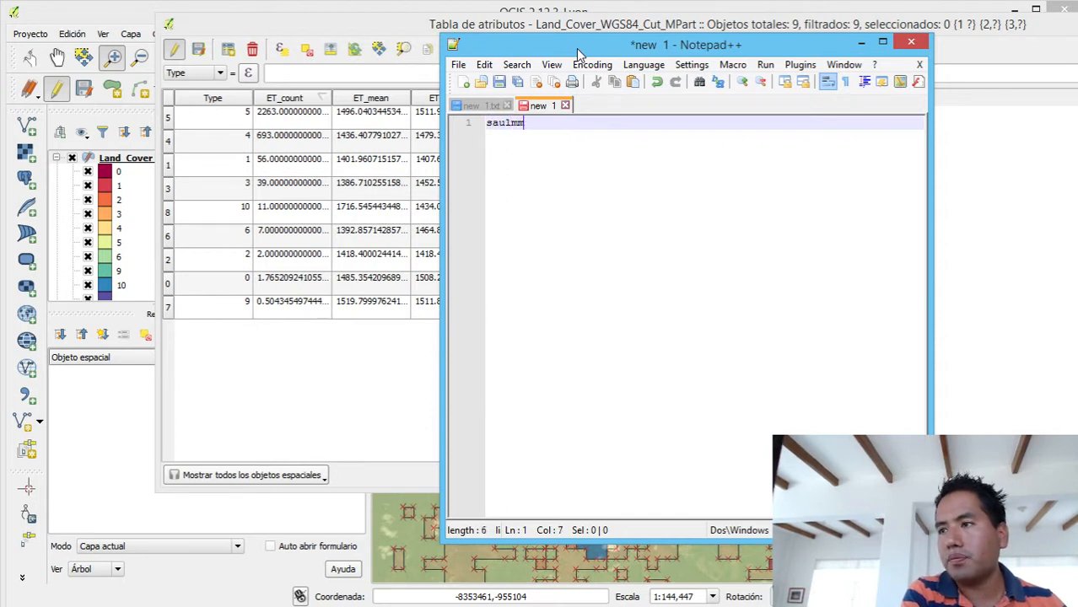
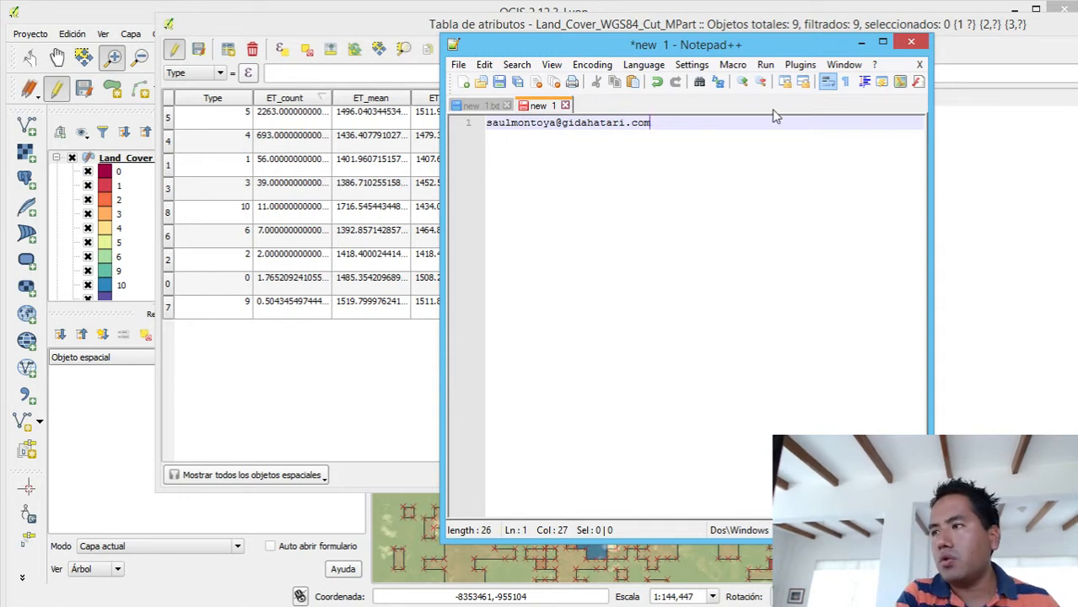
- Enlarge the displayed text of the Notepad++ note by three zoom levels
{"action": "left_click", "coordinate": [741, 82]}
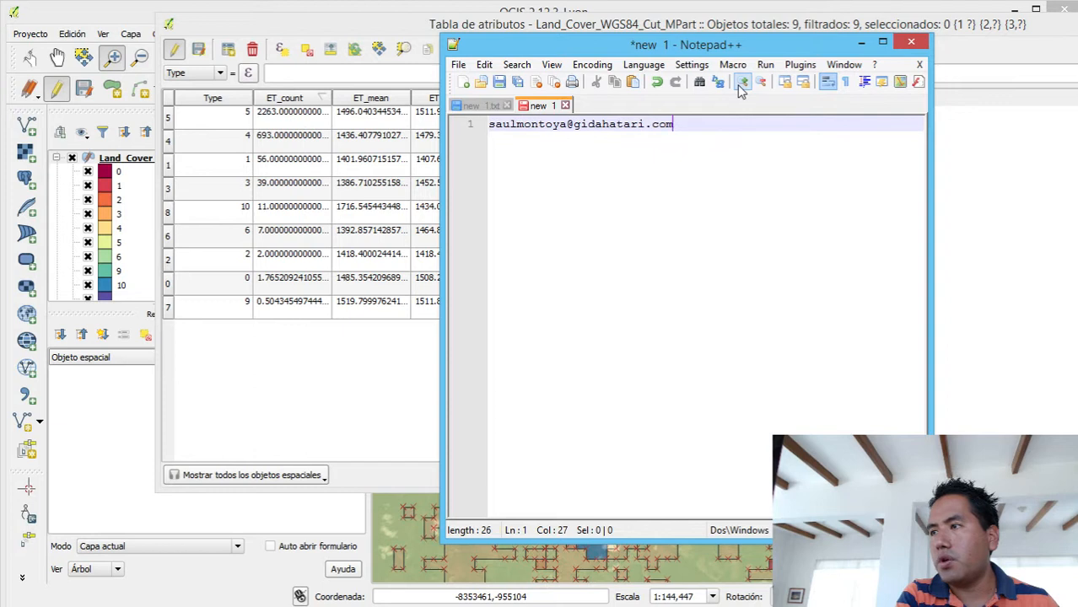
{"action": "left_click", "coordinate": [741, 82]}
{"action": "left_click", "coordinate": [742, 82]}
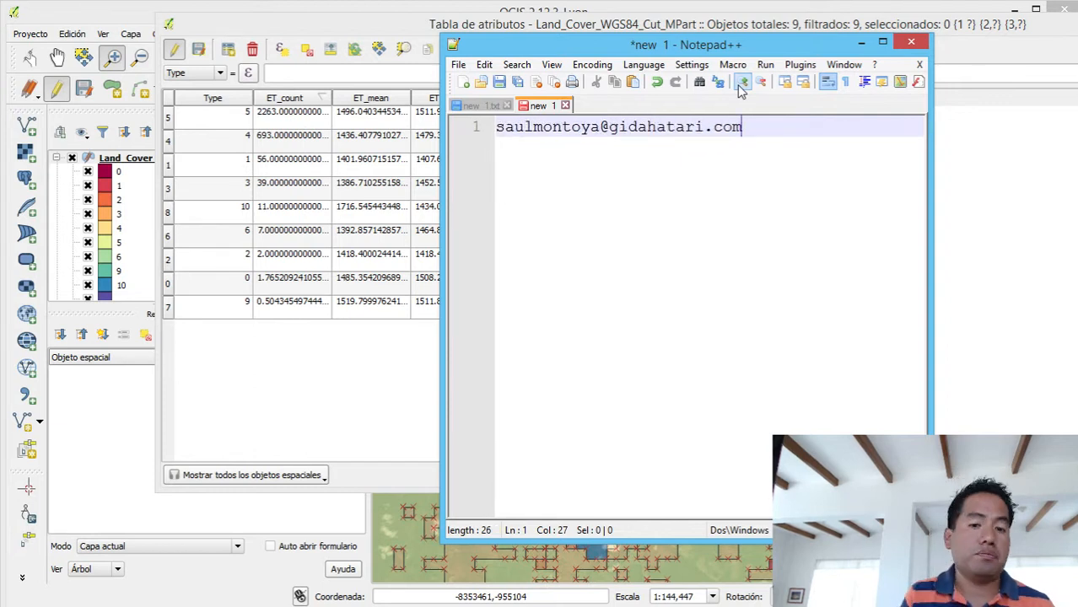